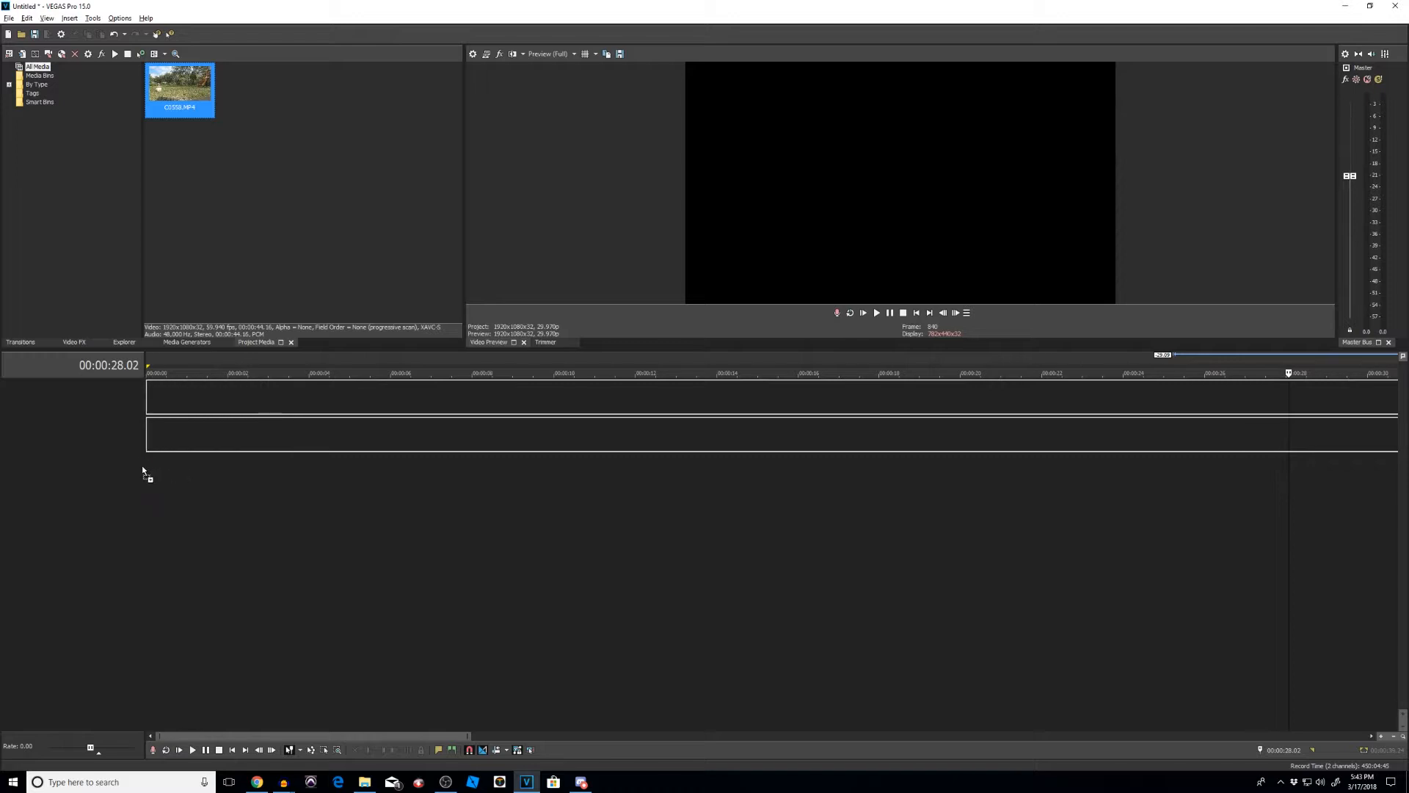
# Place the C0558.MP4 clip at the start of the timeline and split it at 00:00:06.28.
pyautogui.click(802, 296)
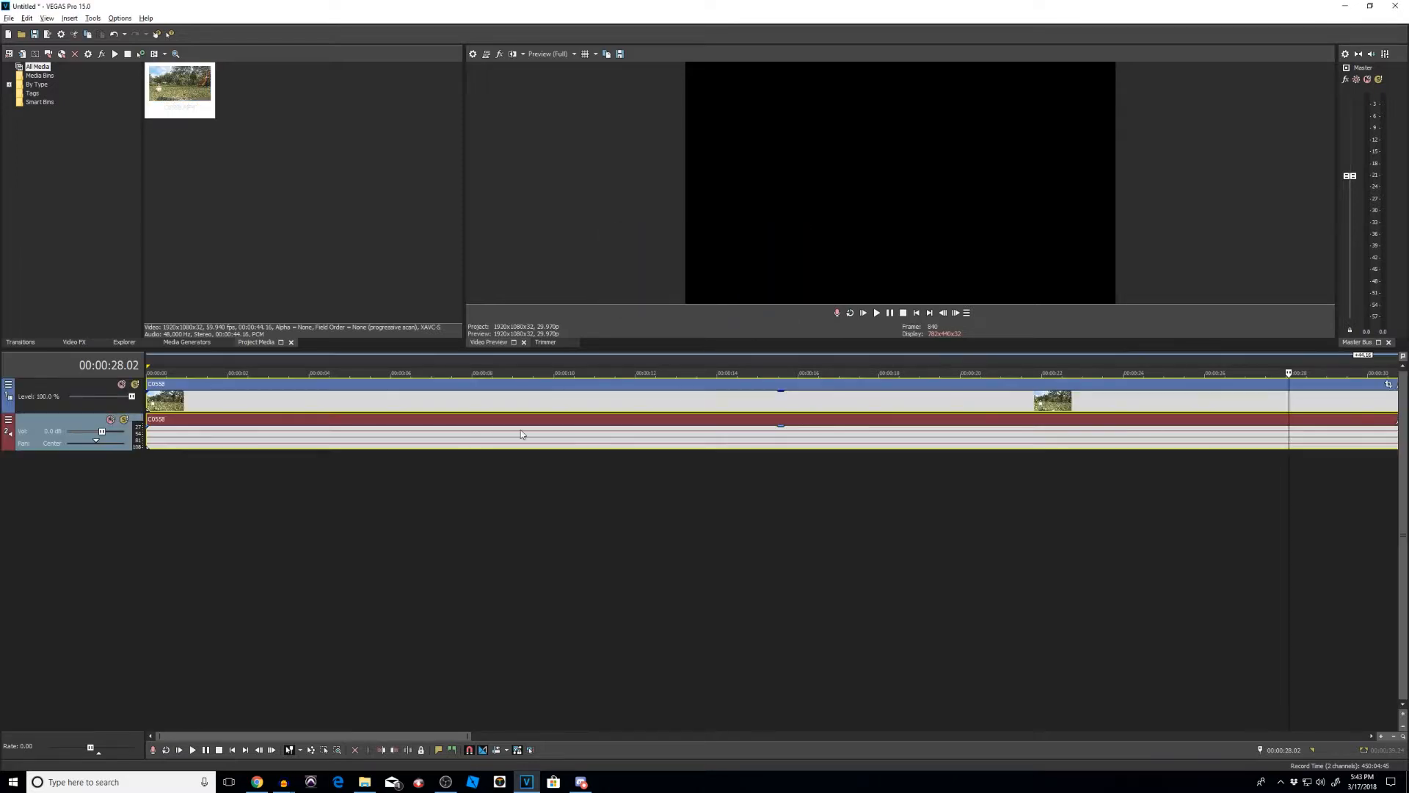
pyautogui.click(429, 403)
pyautogui.press('s')
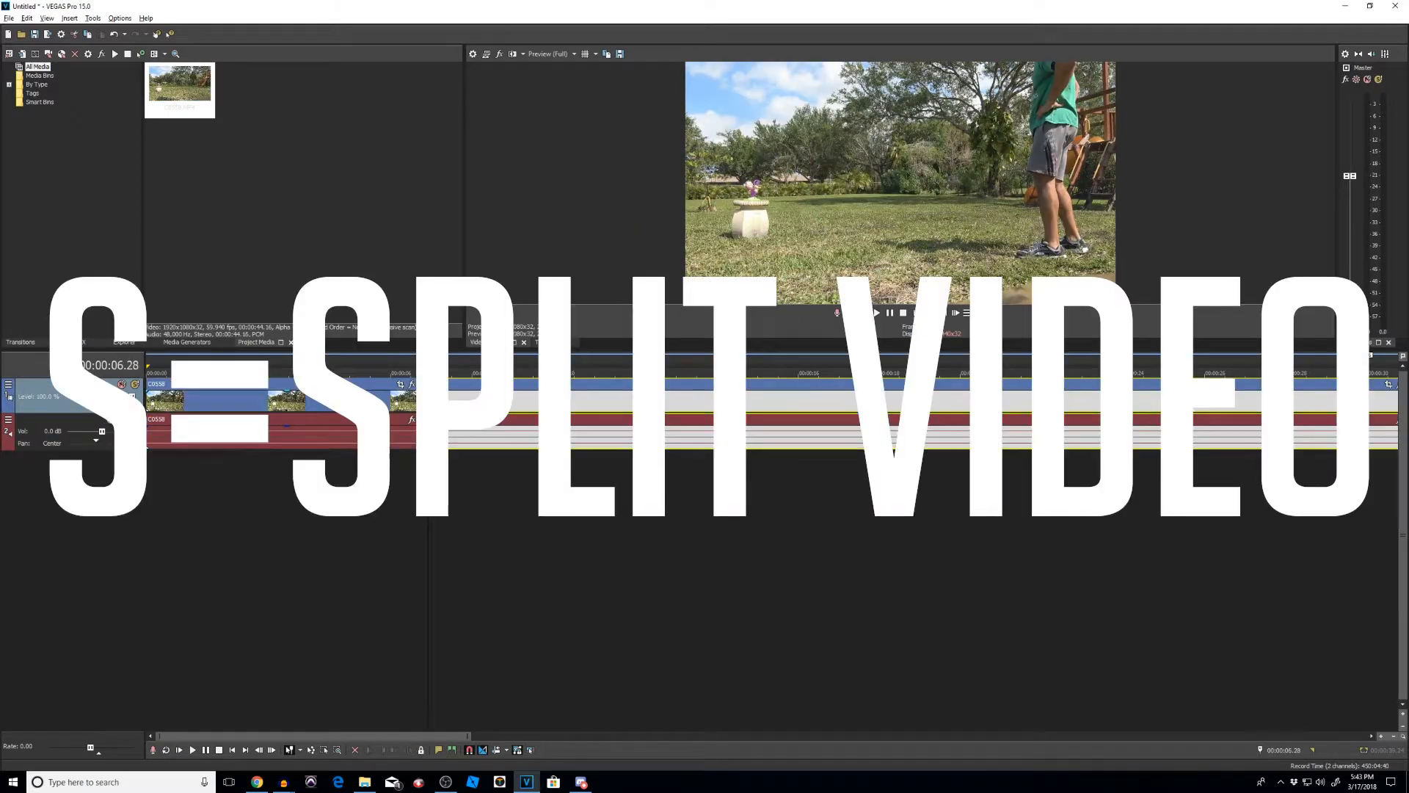
# Split the remaining clip at 00:00:13.17 and shift its last piece about 7 seconds further along the timeline.
pyautogui.click(698, 402)
pyautogui.press('s')
pyautogui.moveTo(866, 404); pyautogui.dragTo(879, 405)
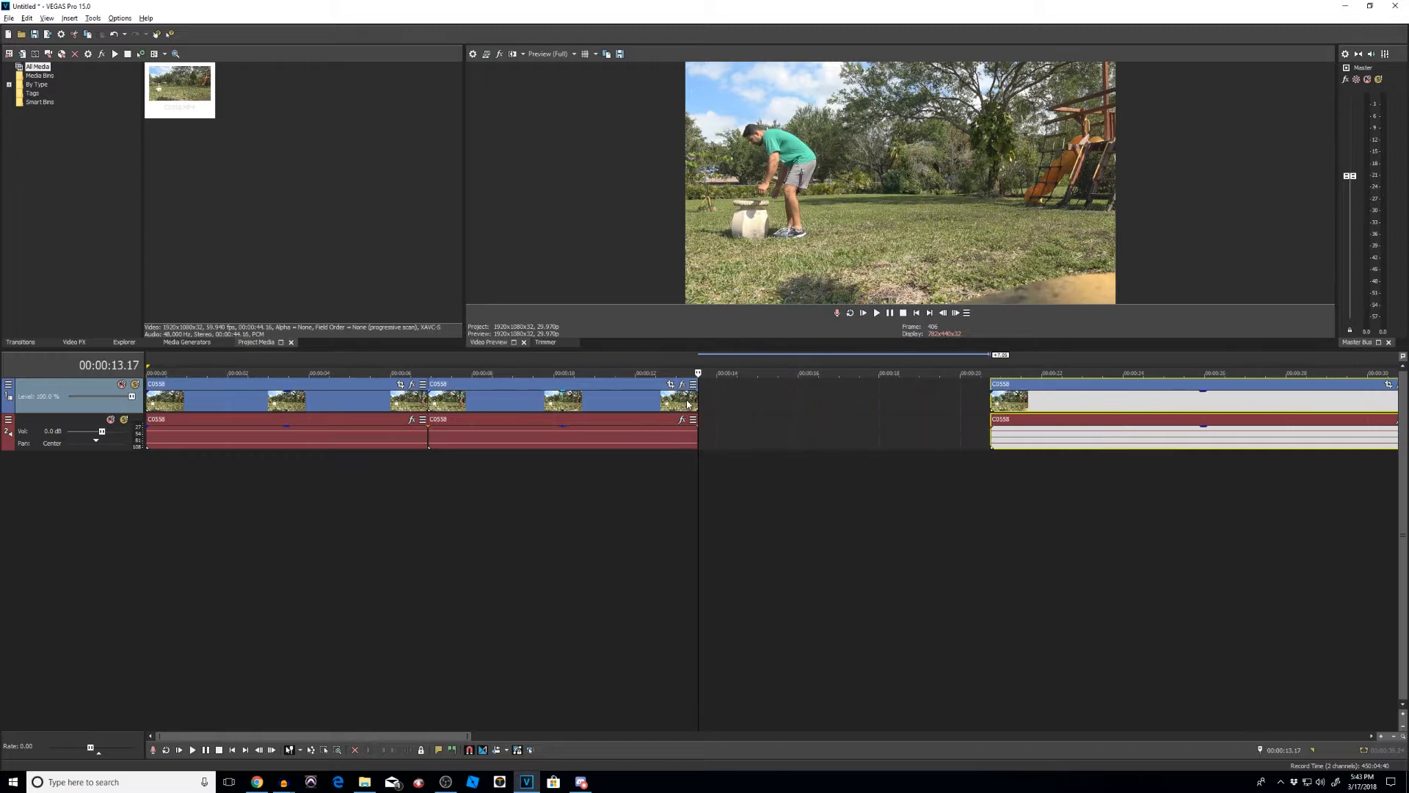
# Time-stretch the middle piece to slow it to 51.3% speed, and play part of it.
pyautogui.moveTo(695, 397); pyautogui.dragTo(953, 403)
pyautogui.press('space')
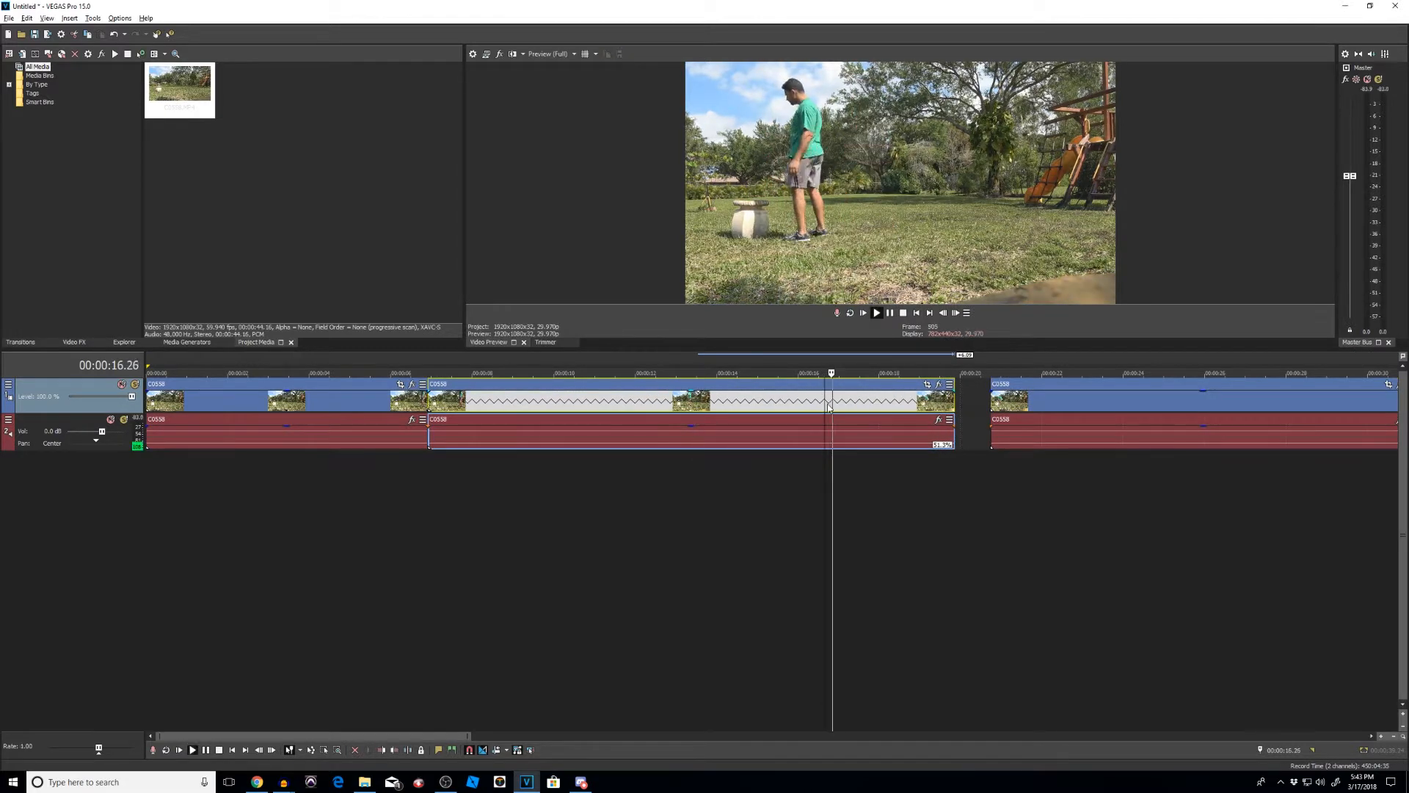
pyautogui.press('space')
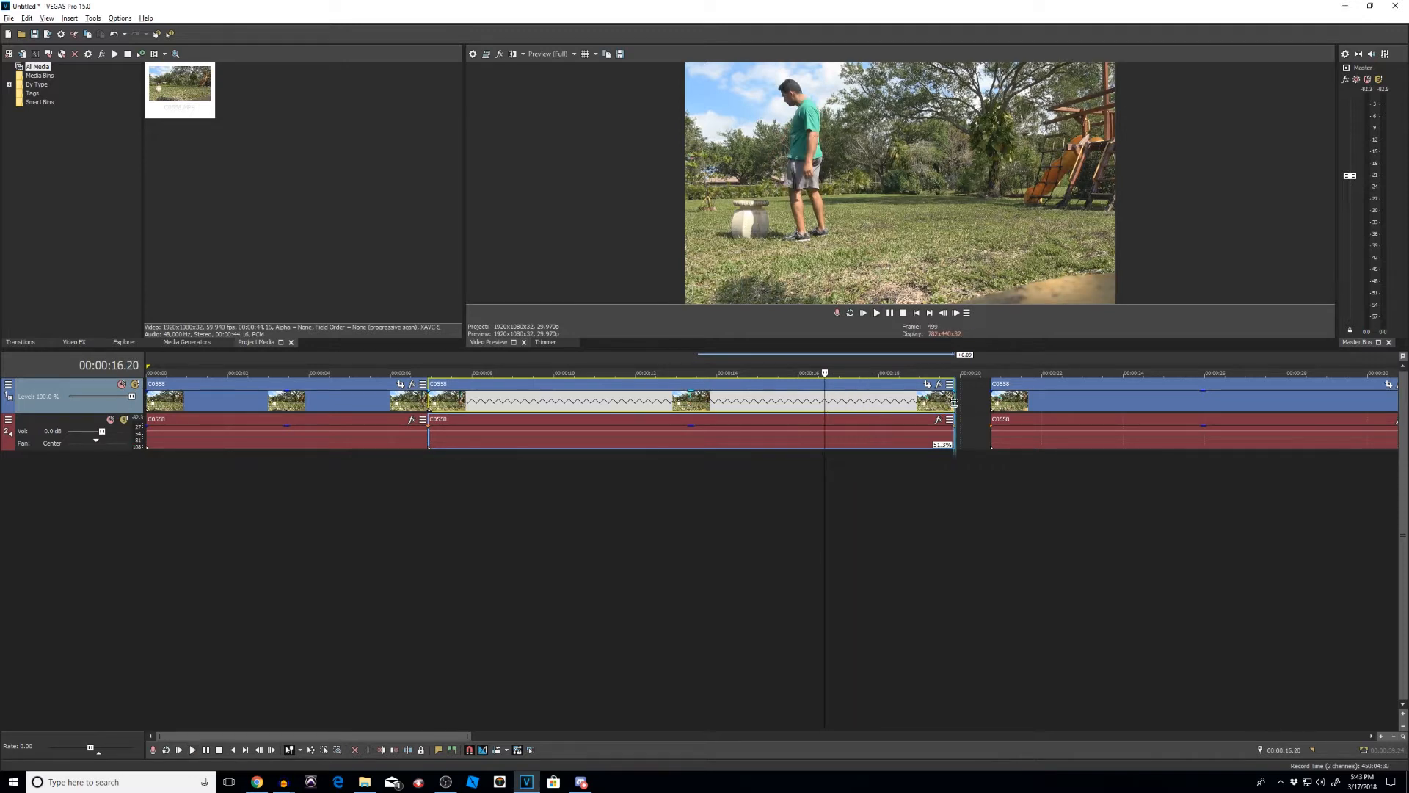
# Try speeding up the middle piece by time-compressing it to about half its original length, then undo the compression.
pyautogui.moveTo(953, 402); pyautogui.dragTo(547, 407)
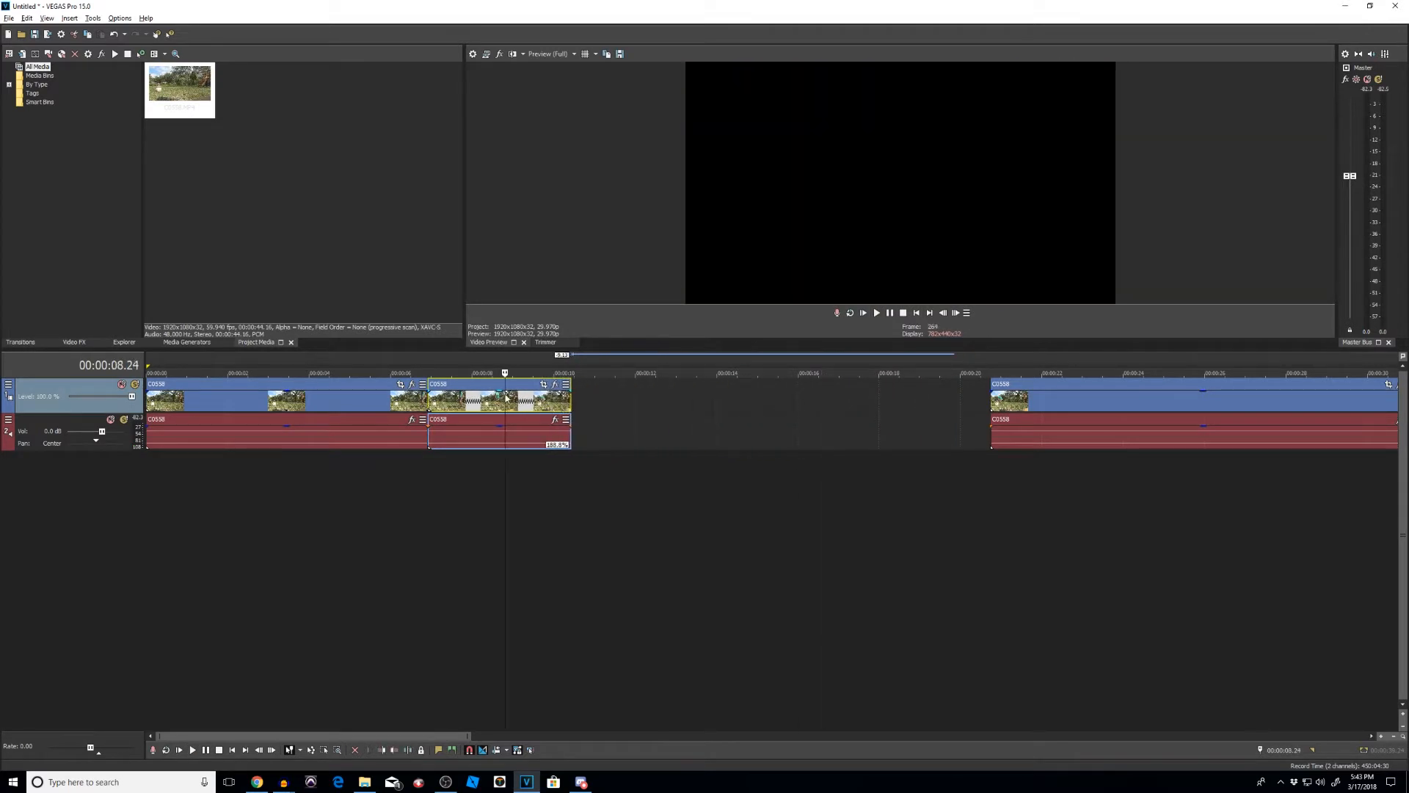
pyautogui.press('space')
pyautogui.press('space')
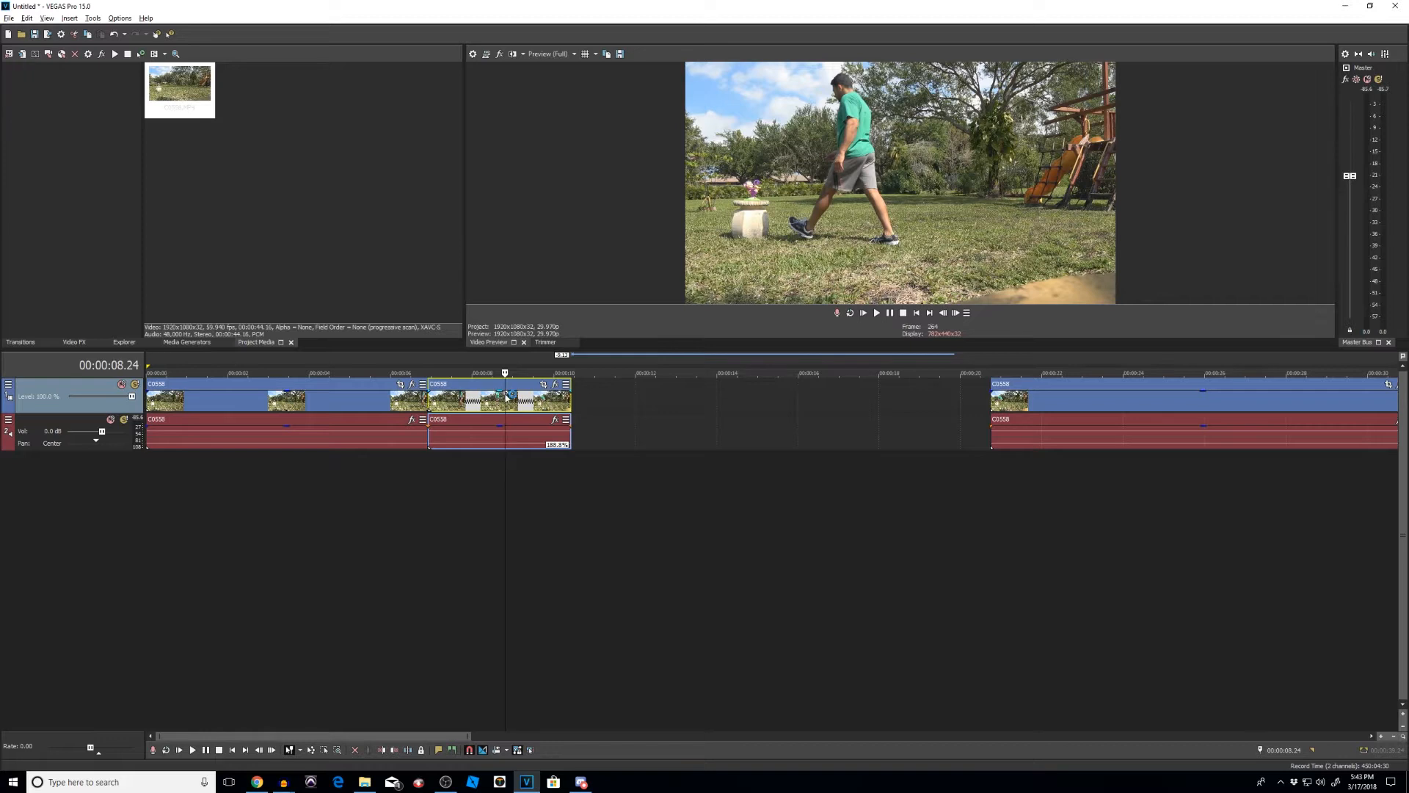
pyautogui.hotkey('ctrl', 'z')
# Set the middle piece's playback rate to 4 in its event properties.
pyautogui.rightClick(833, 408)
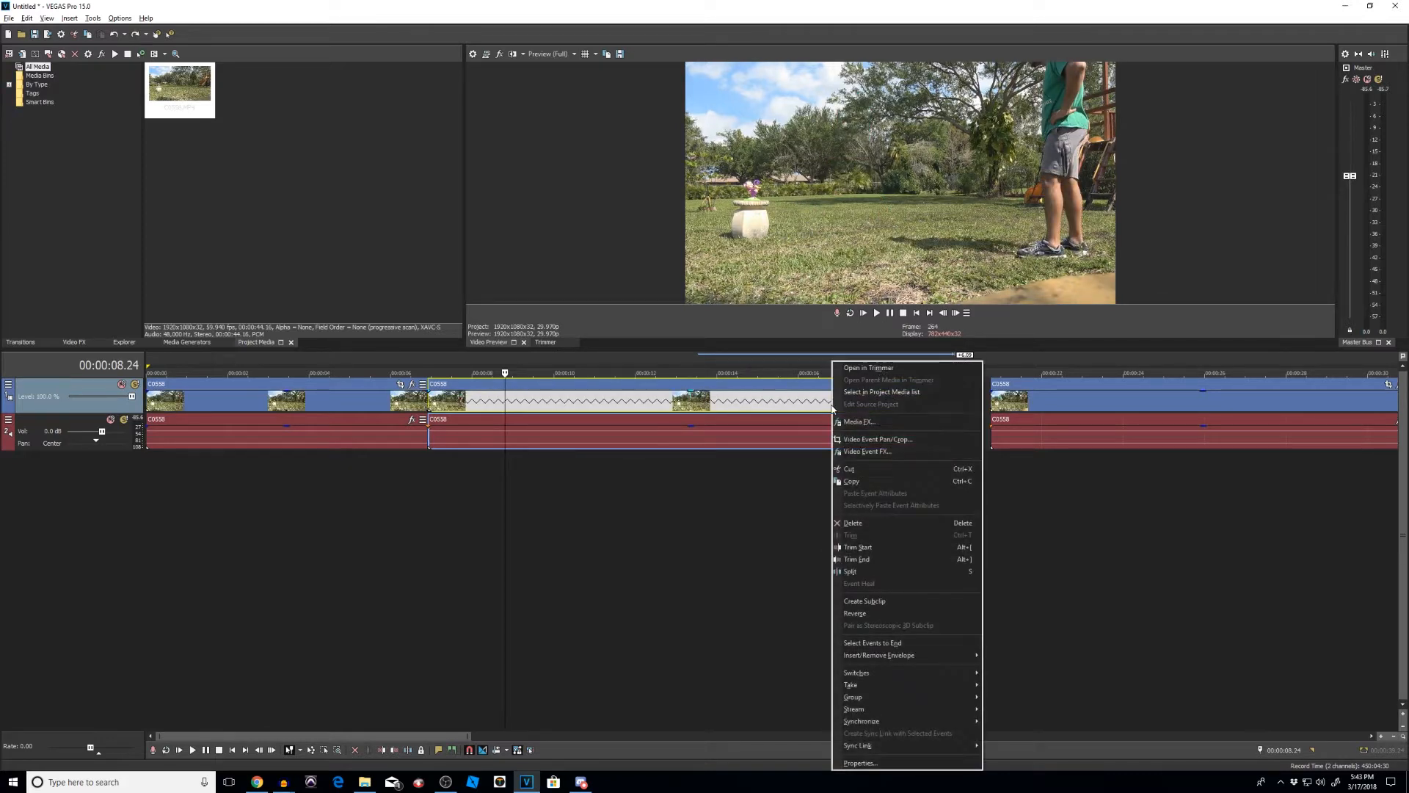
pyautogui.click(860, 763)
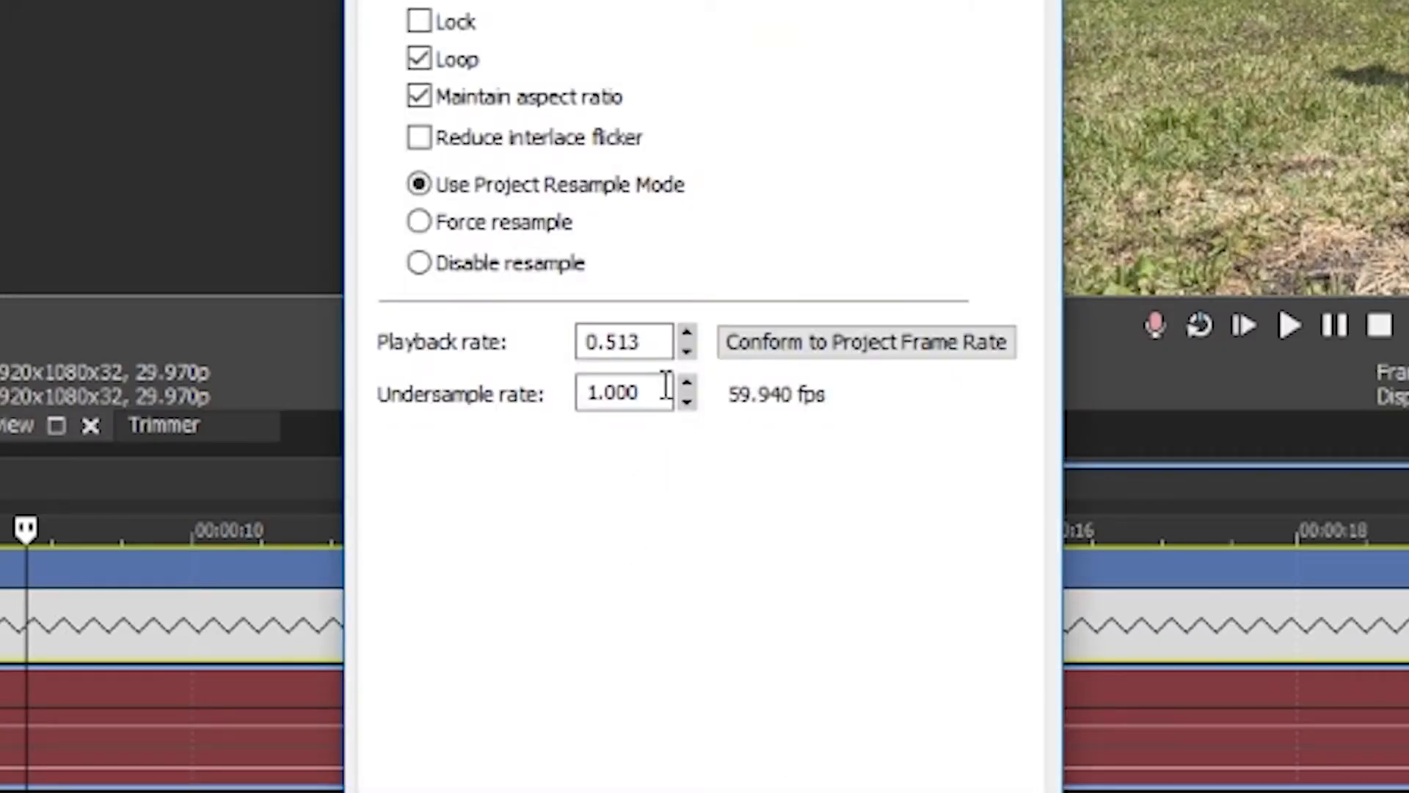
pyautogui.moveTo(655, 344); pyautogui.dragTo(434, 312)
pyautogui.write('4')
pyautogui.press('Return')
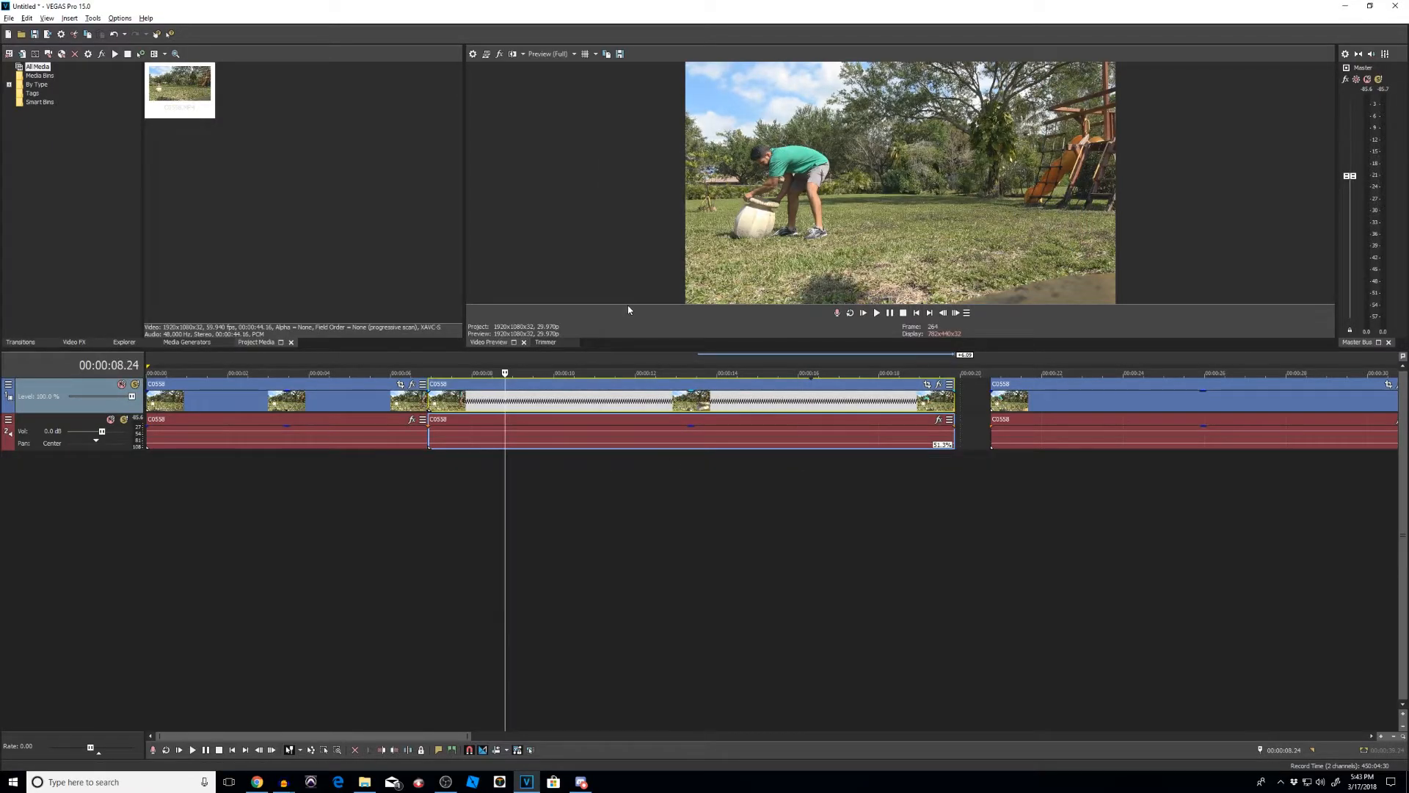
# Set the middle piece's playback rate to .0001 and play the slowed footage.
pyautogui.rightClick(733, 378)
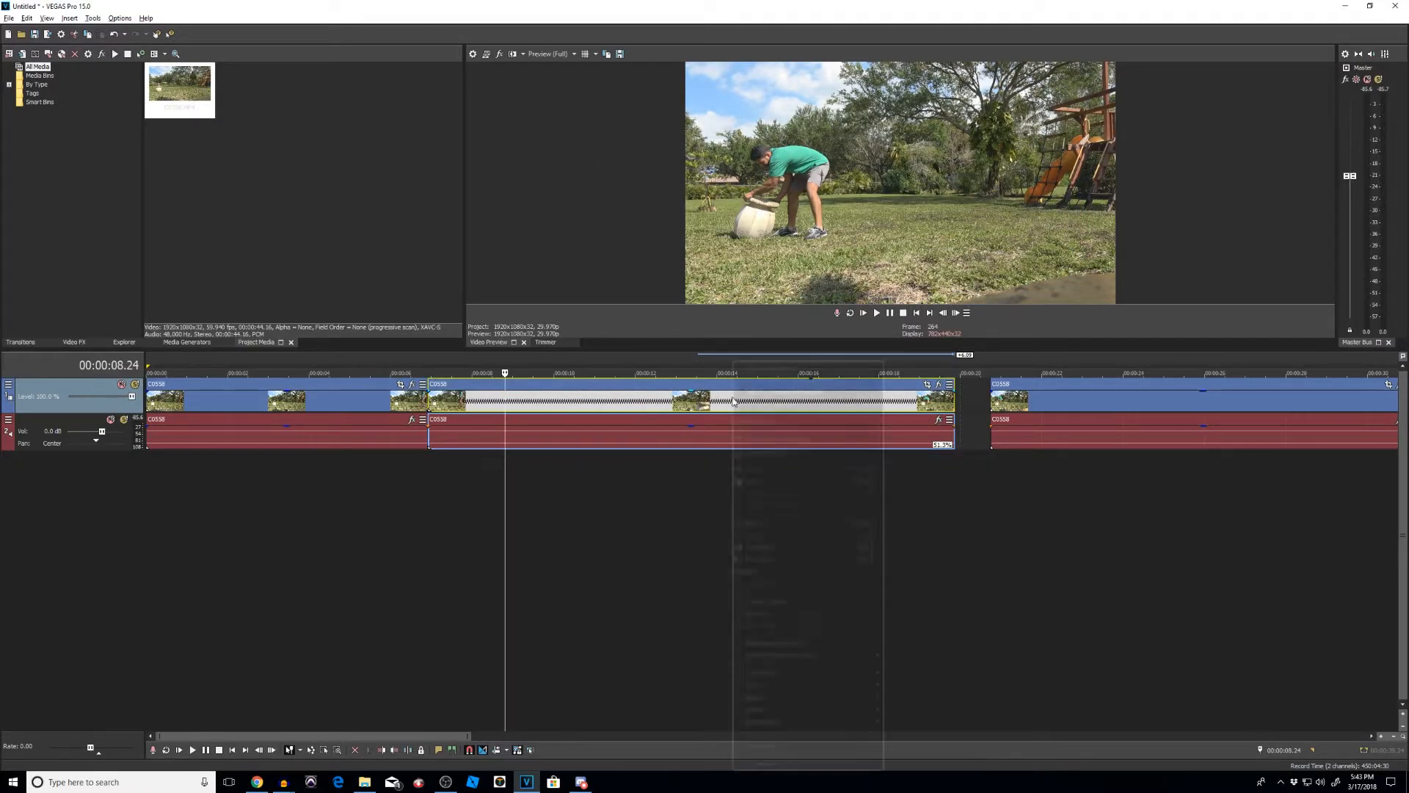
pyautogui.click(766, 764)
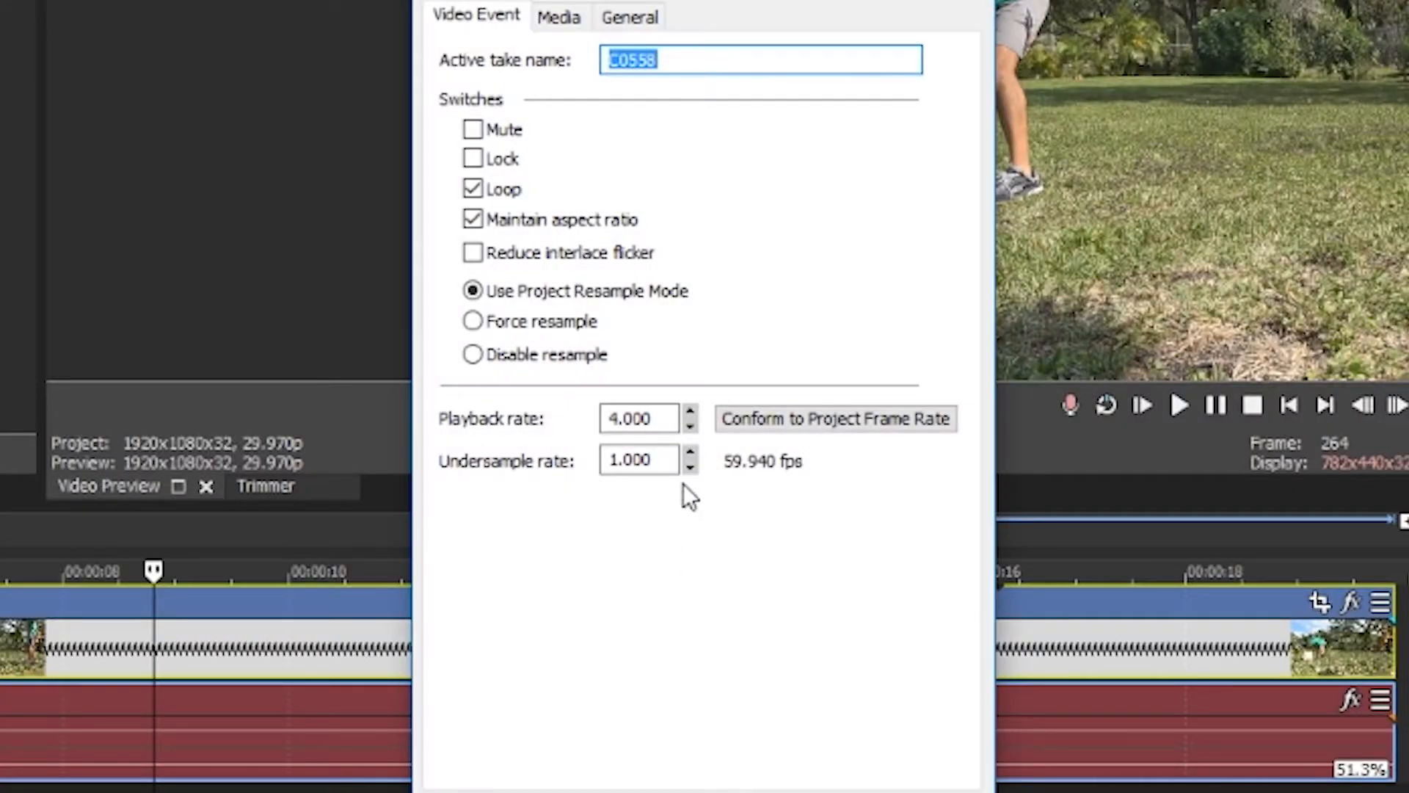
pyautogui.moveTo(660, 418); pyautogui.dragTo(404, 353)
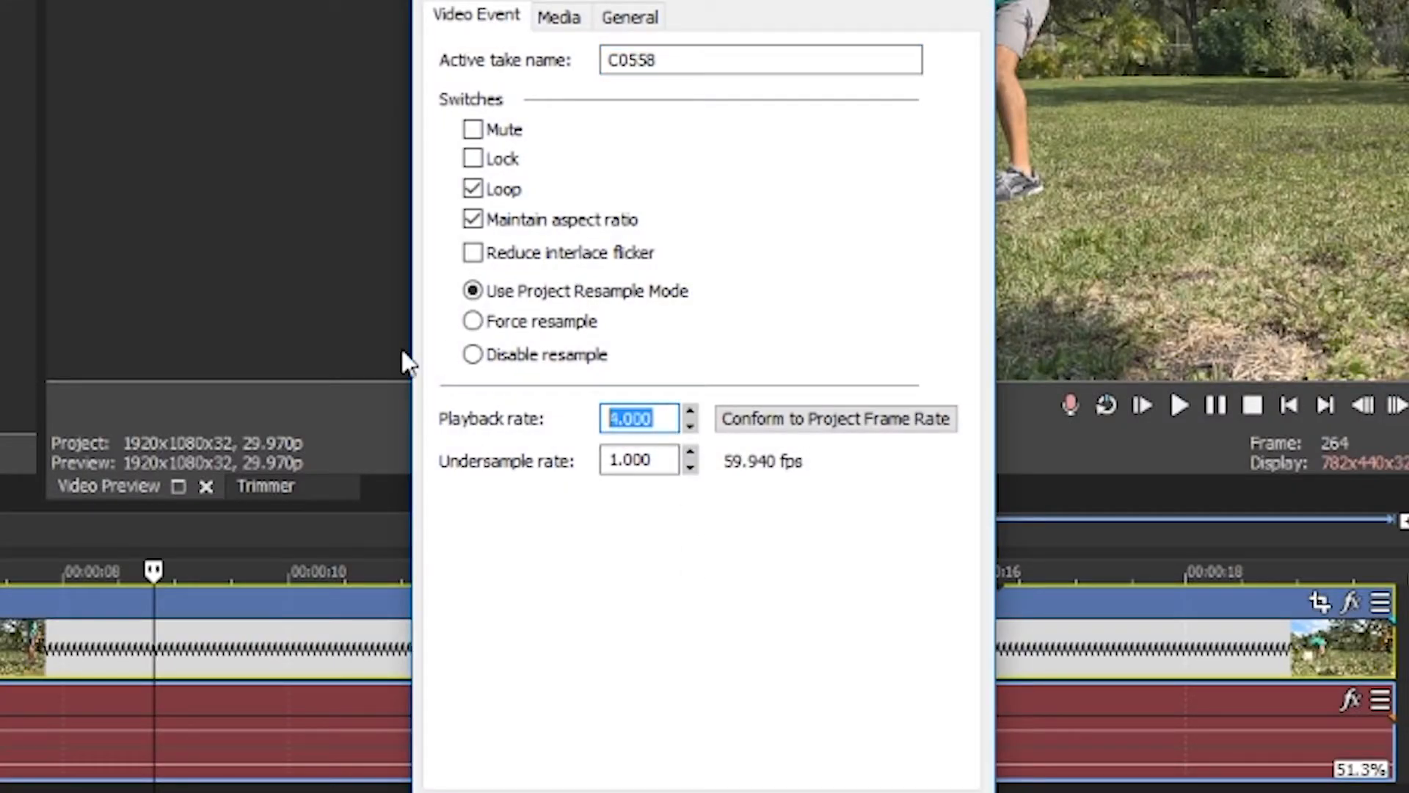
pyautogui.write('.0001')
pyautogui.press('Return')
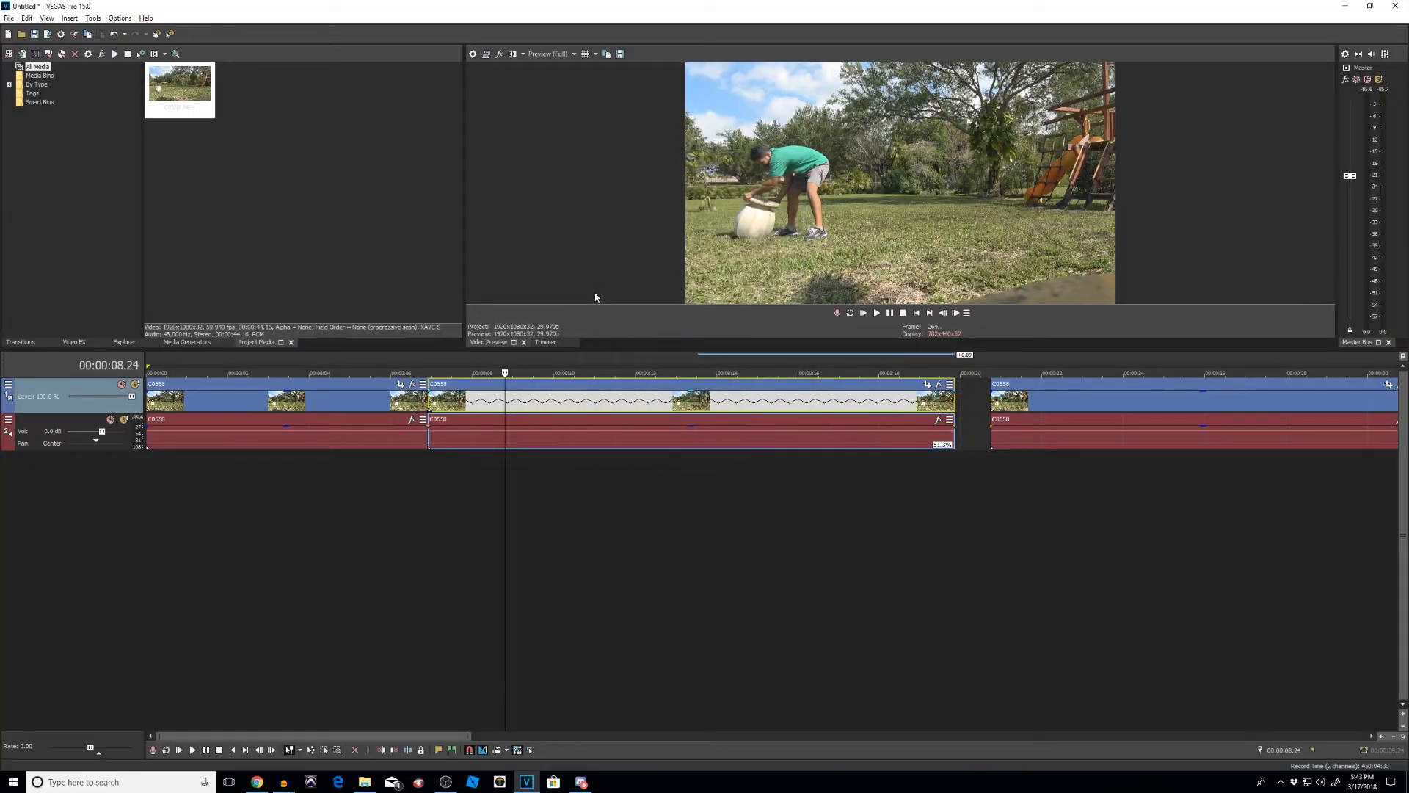
pyautogui.press('space')
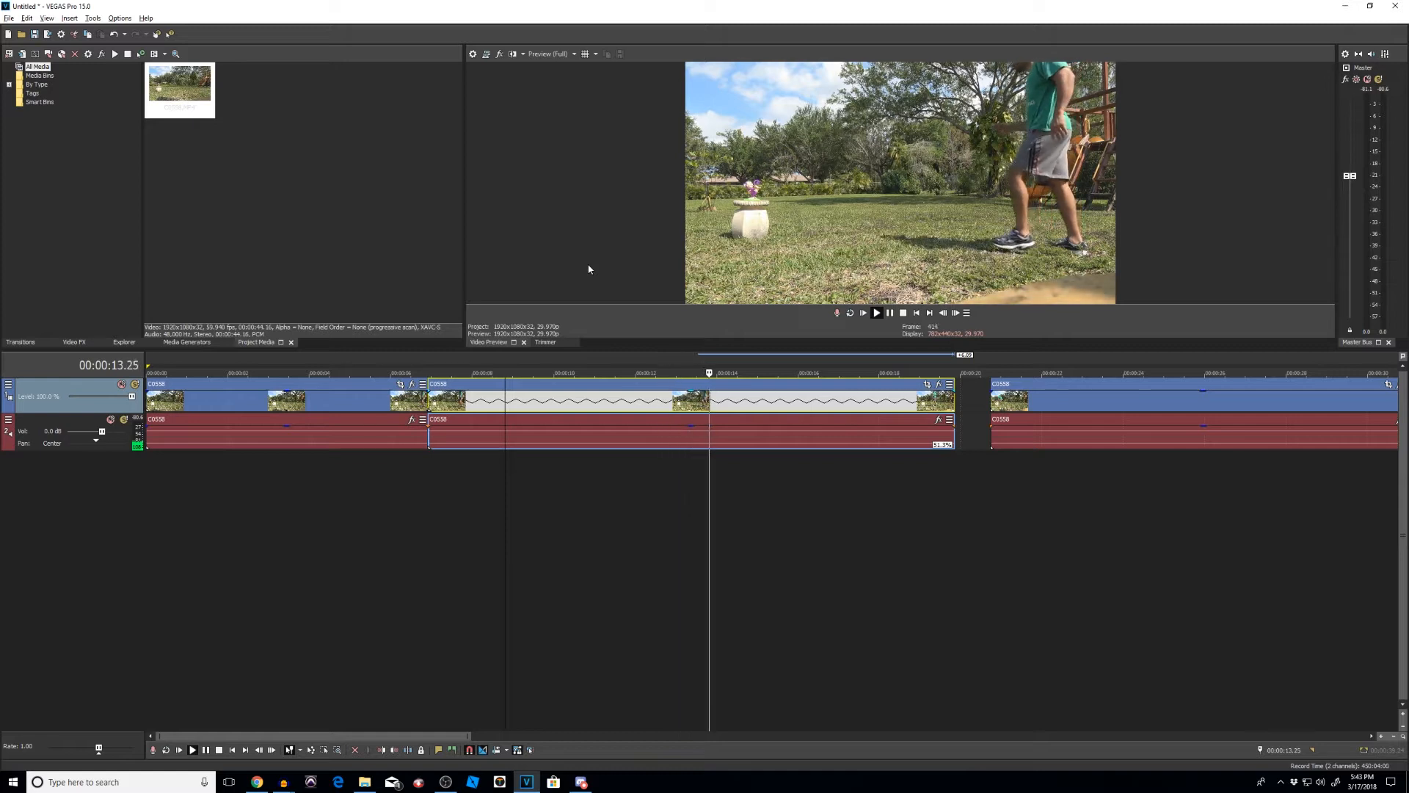
pyautogui.press('space')
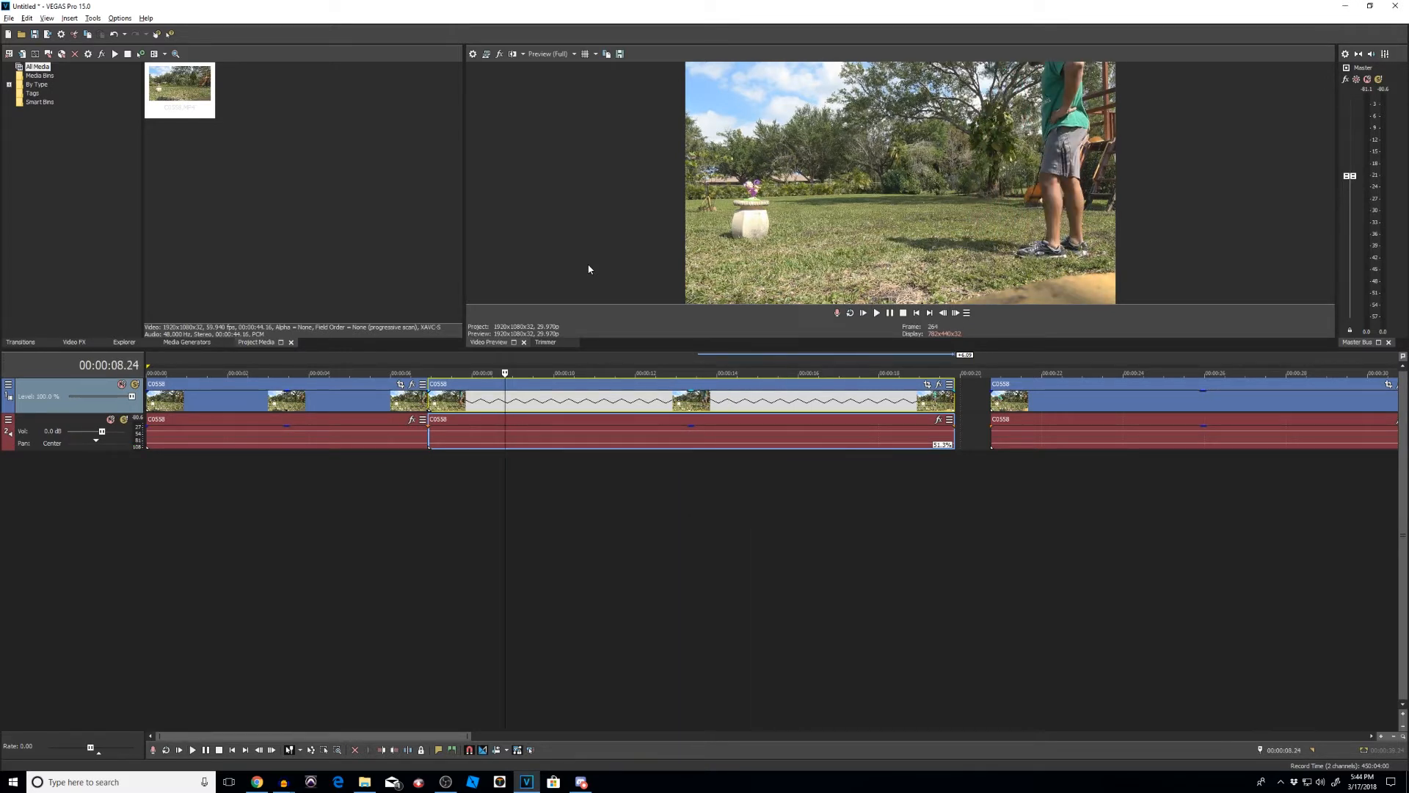
# Play the first piece from 00:00:05.05 to check the change in speed at the first split.
pyautogui.click(342, 399)
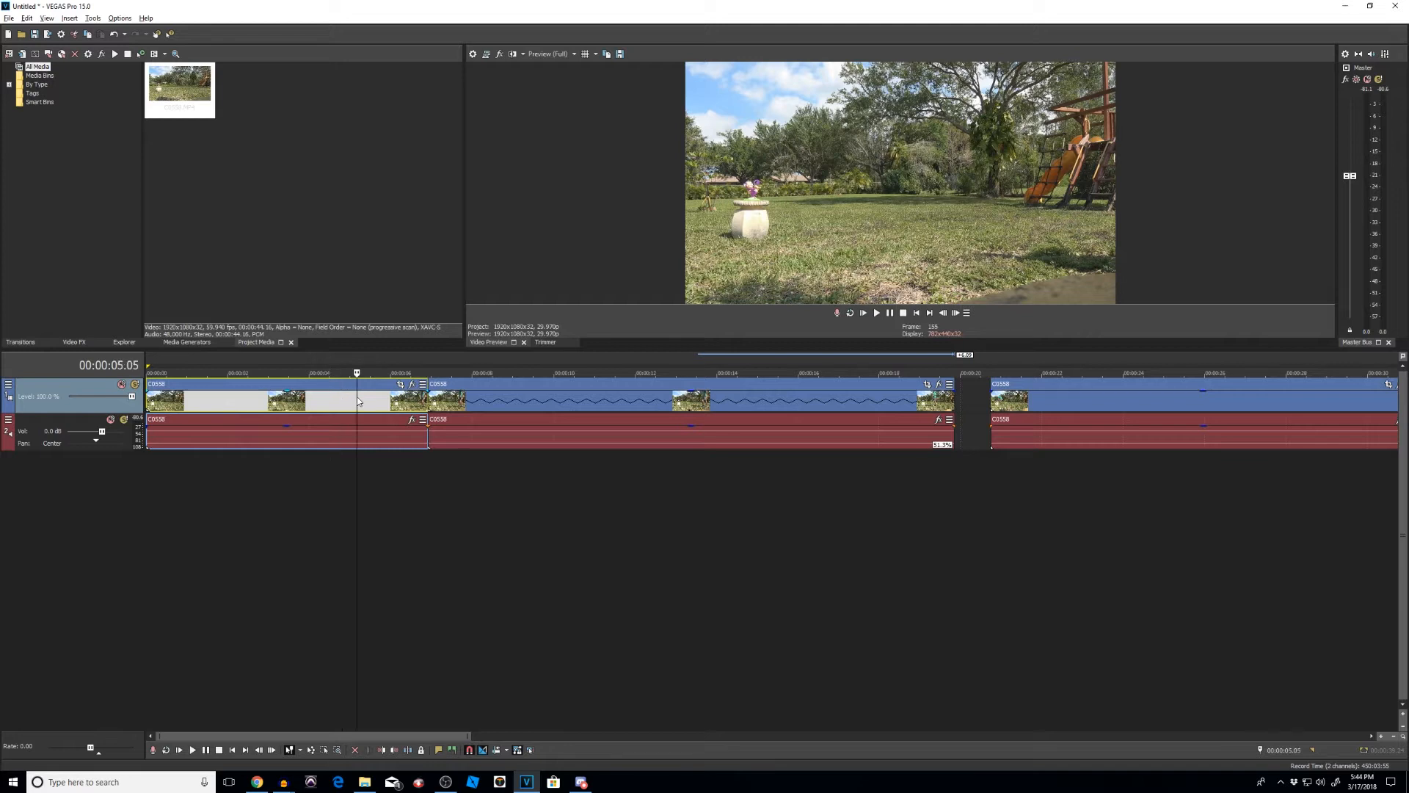
pyautogui.press('space')
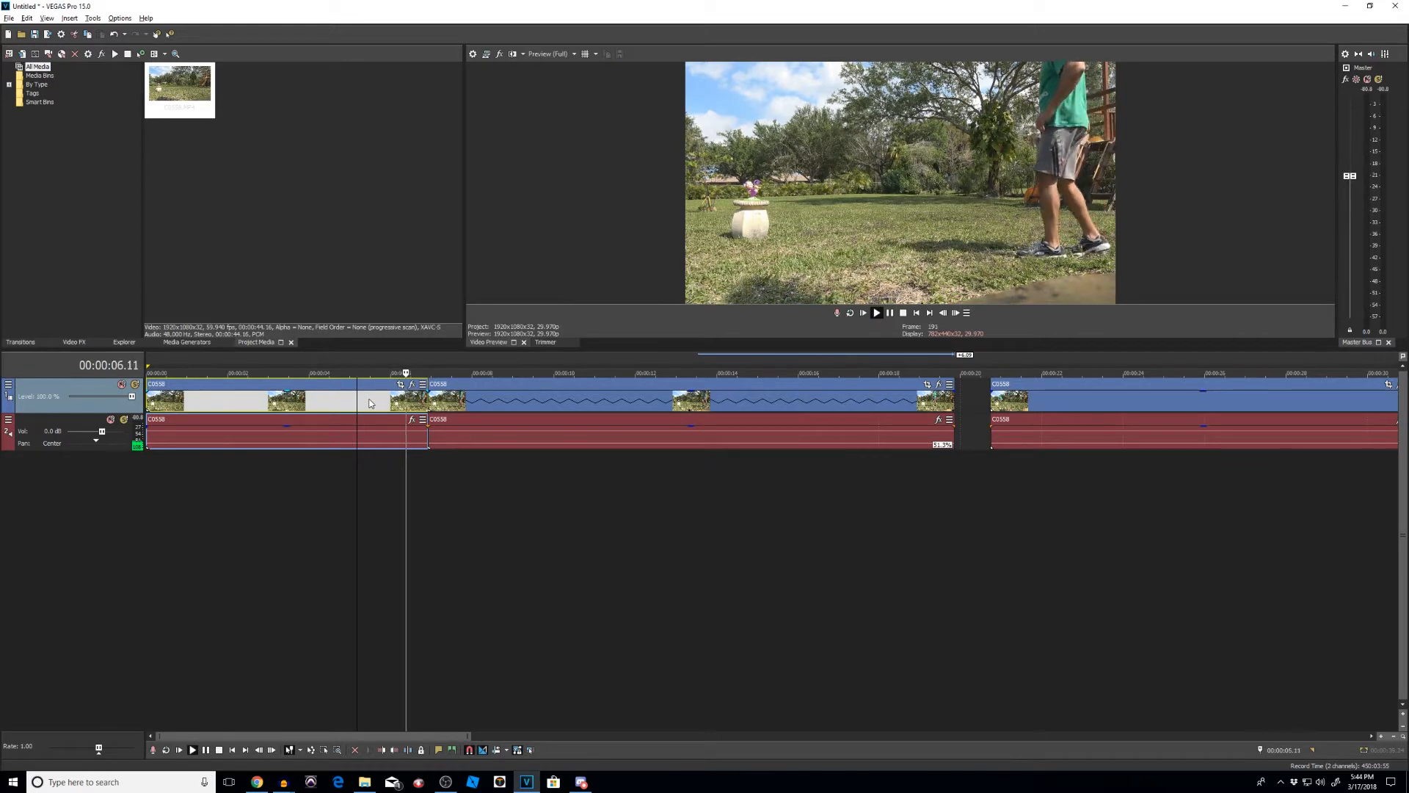
pyautogui.press('space')
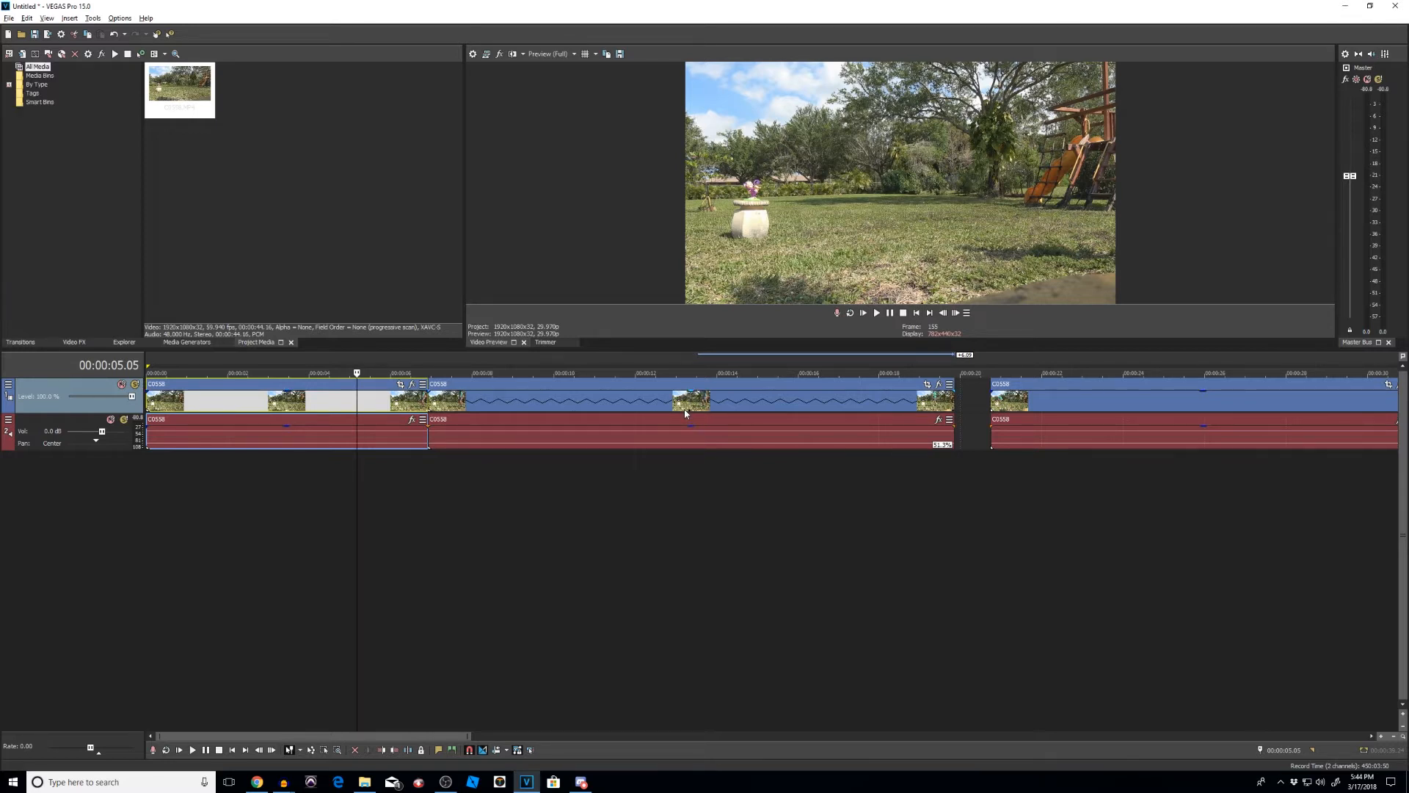
# Delete all three pieces of the clip from the timeline.
pyautogui.click(785, 402)
pyautogui.press('Delete')
pyautogui.click(1028, 407)
pyautogui.press('Delete')
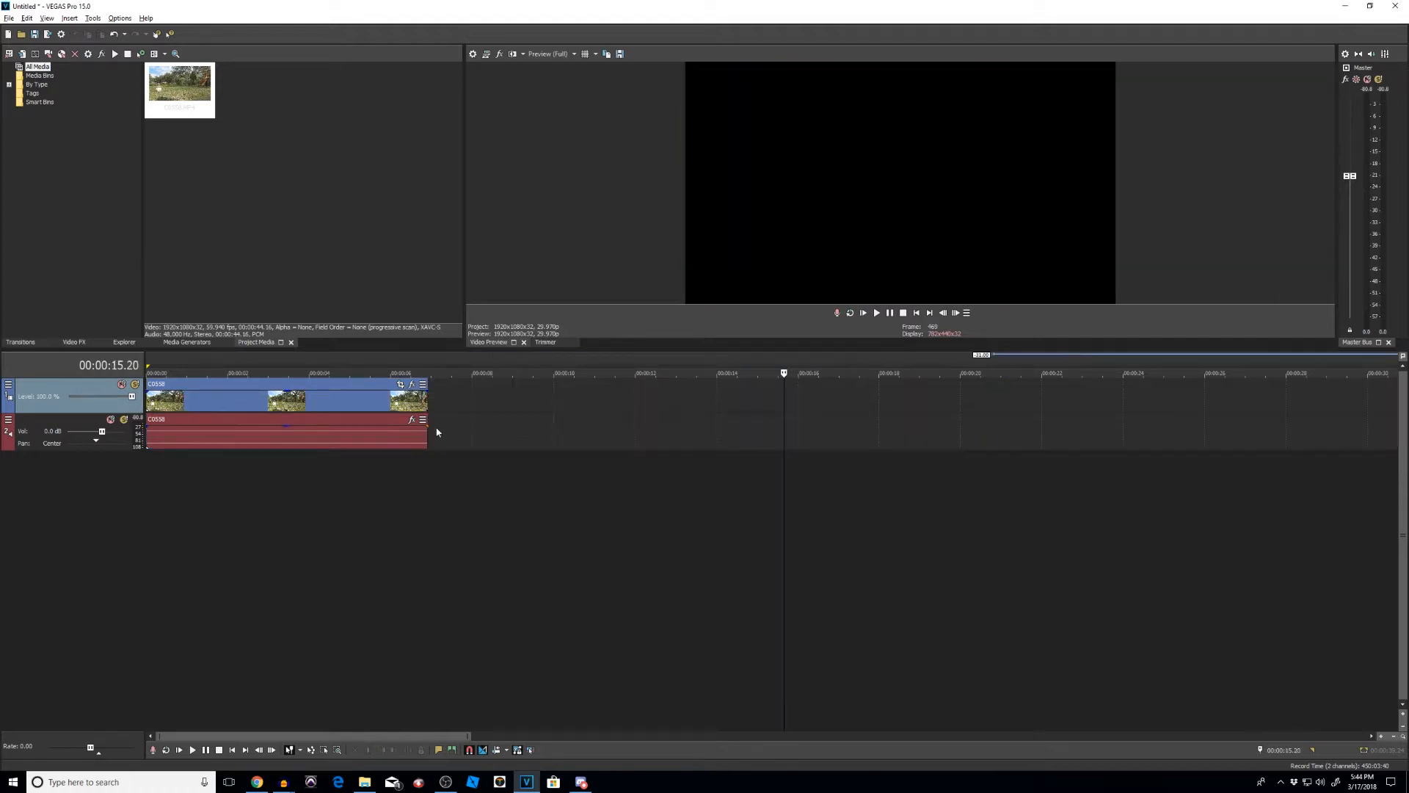
pyautogui.click(378, 411)
pyautogui.press('Delete')
# Place the full C0558.MP4 clip at the start of the timeline again and play through its footage.
pyautogui.moveTo(179, 87); pyautogui.dragTo(676, 406)
pyautogui.click(793, 294)
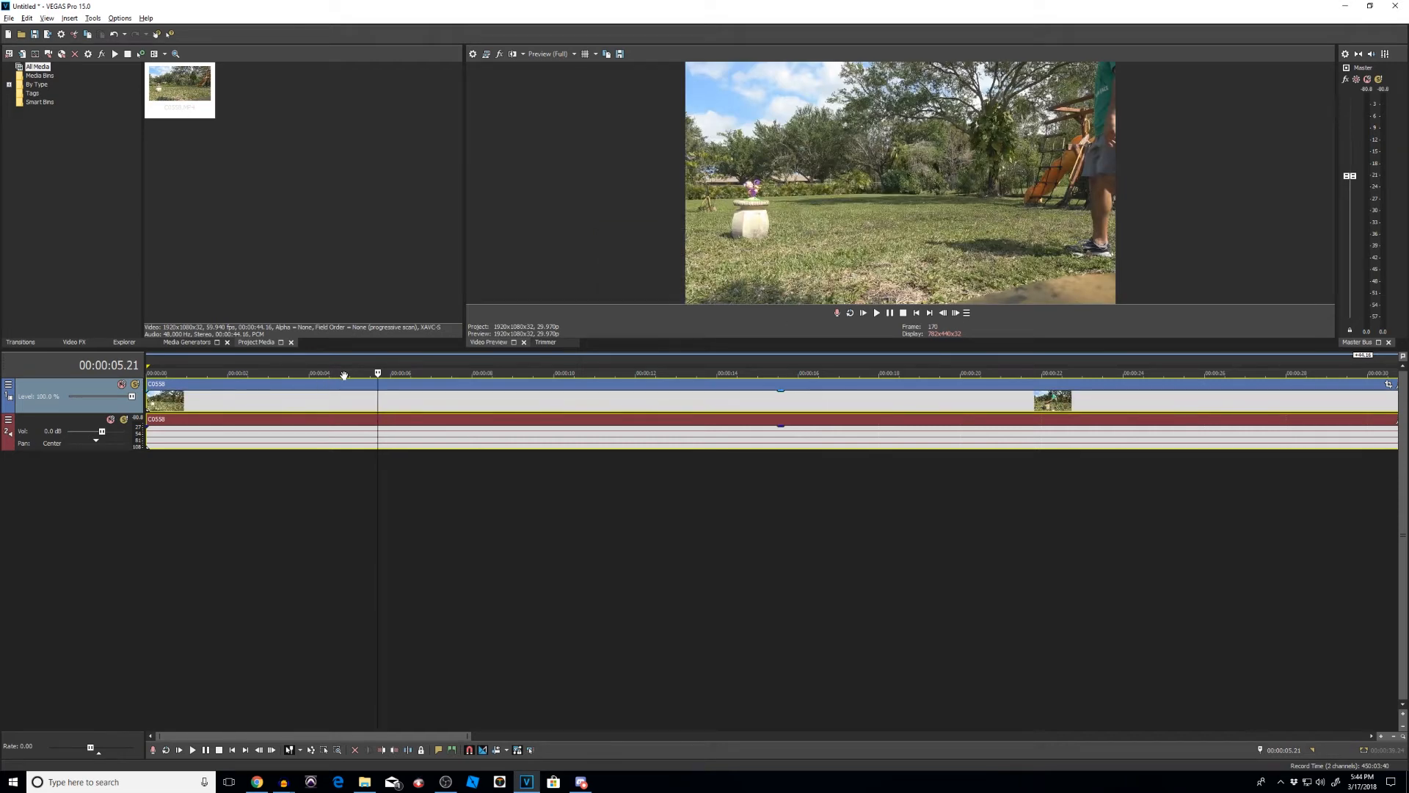
pyautogui.moveTo(378, 373); pyautogui.dragTo(296, 373)
pyautogui.press('space')
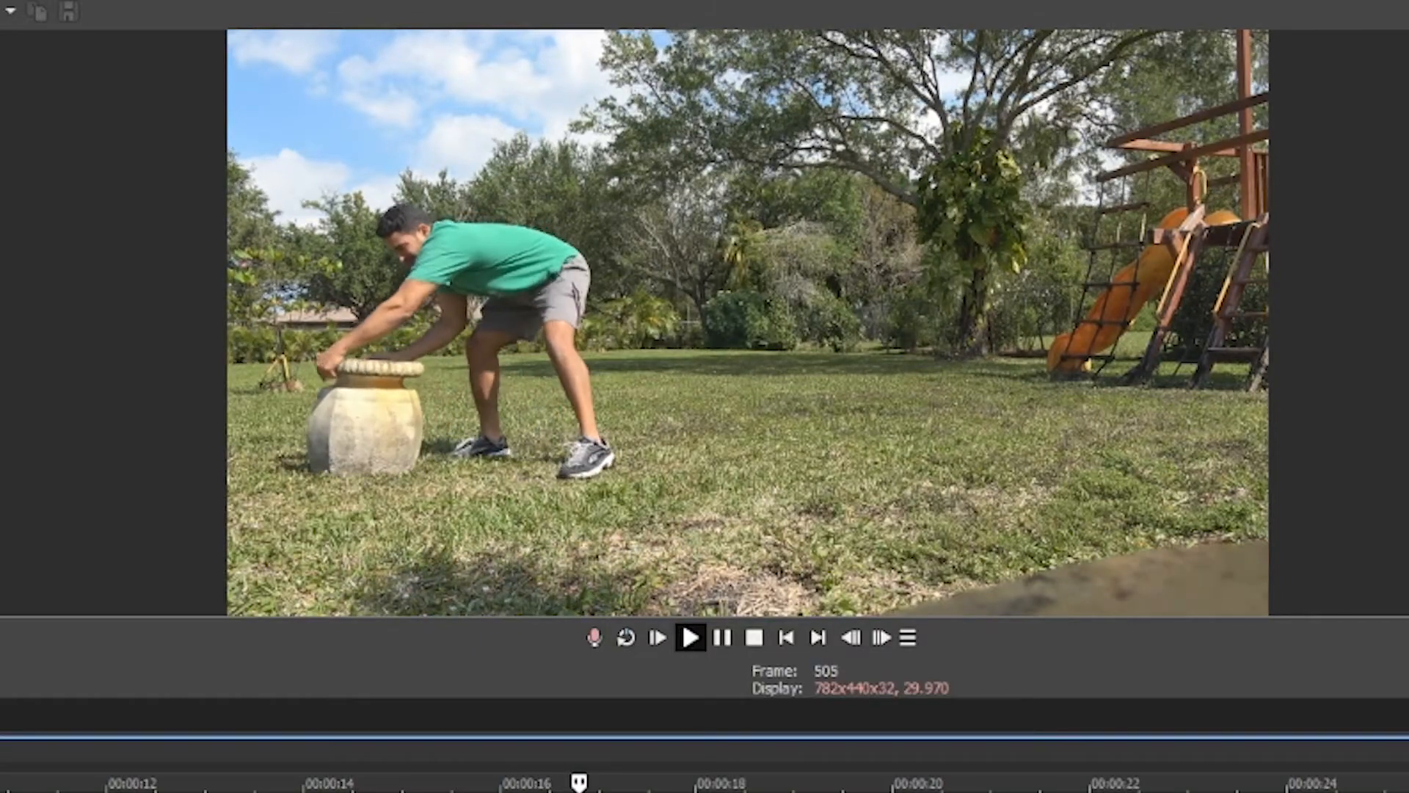
# Split the clip at 00:00:04.24 and delete the part before the split.
pyautogui.scroll(-3, 678, 782)
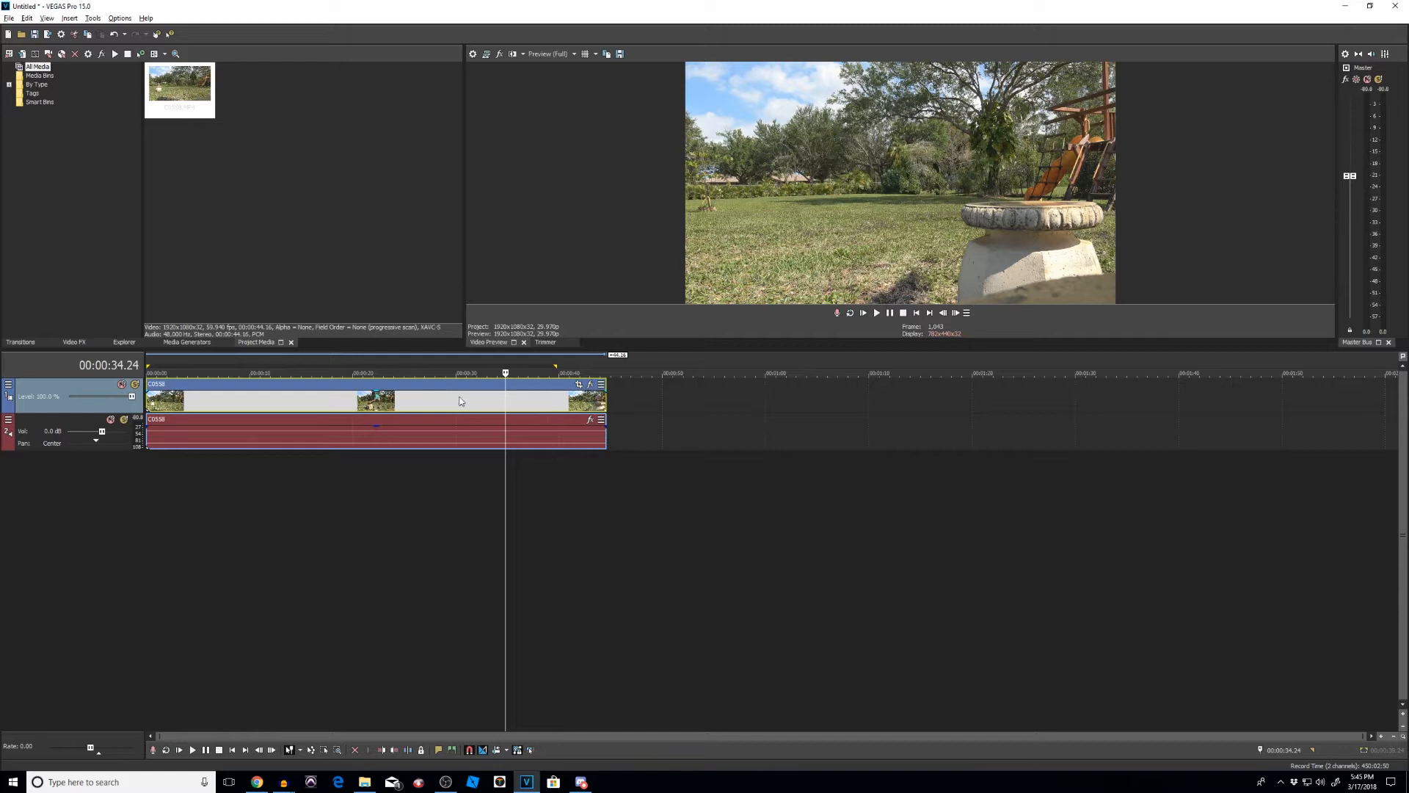
pyautogui.click(169, 408)
pyautogui.scroll(3, 169, 409)
pyautogui.press('space')
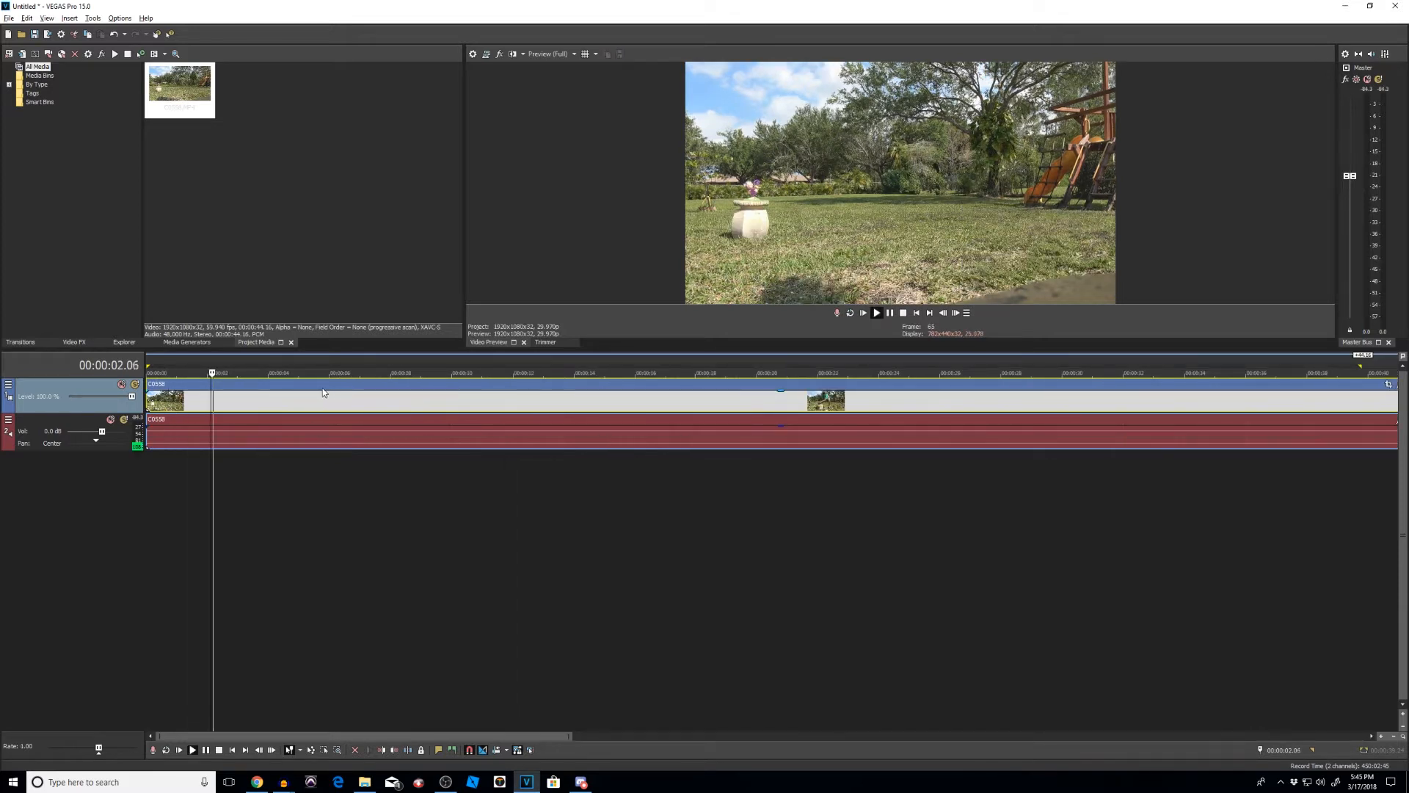
pyautogui.click(285, 408)
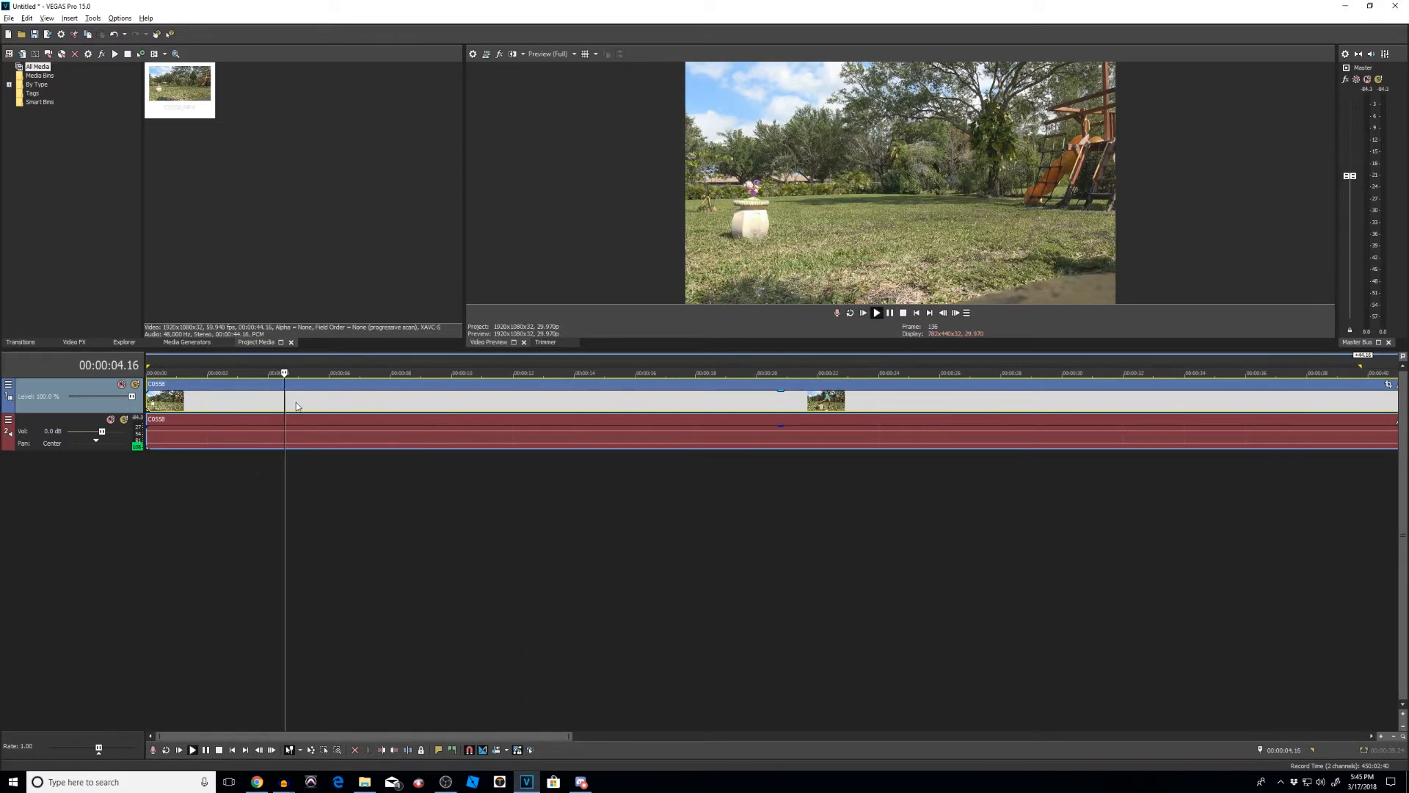
pyautogui.click(292, 402)
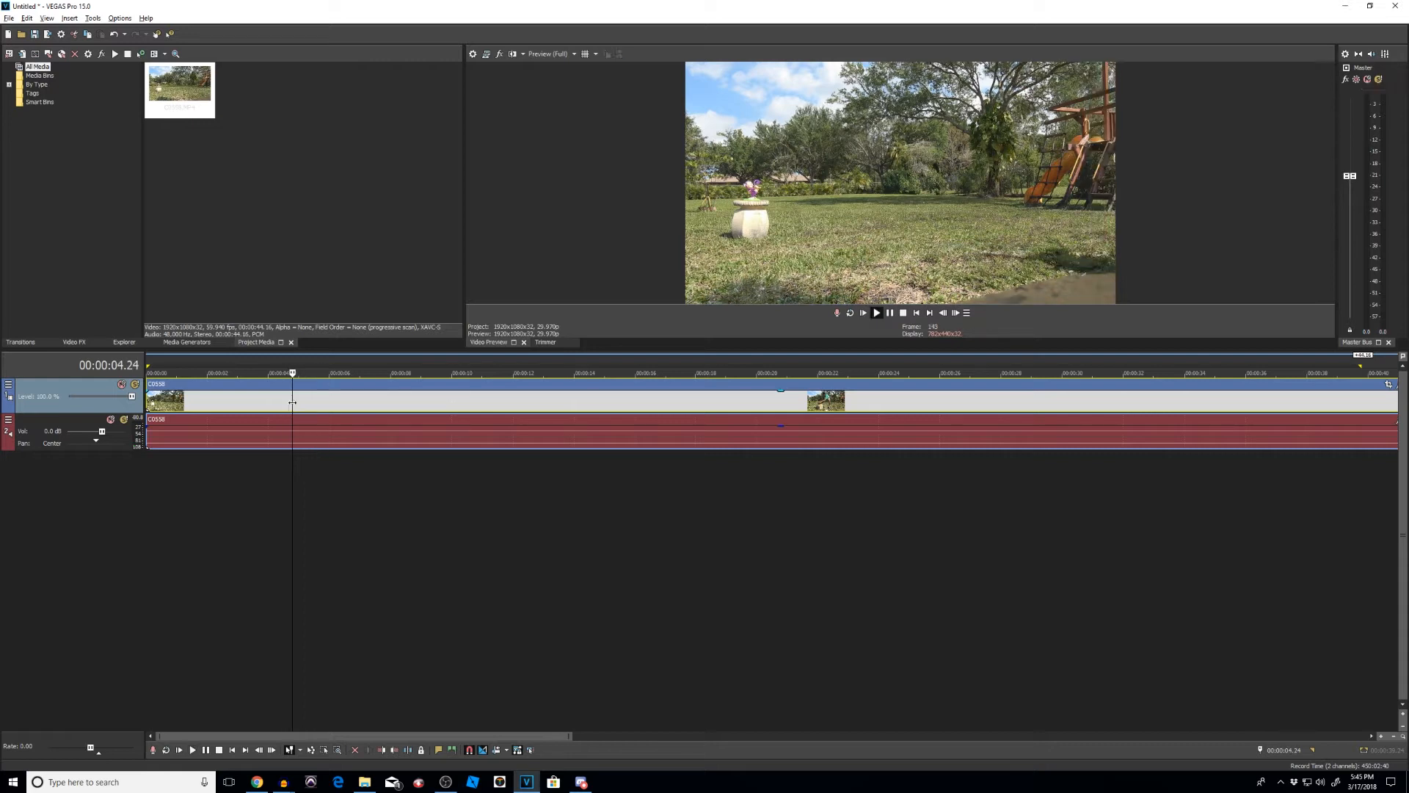
pyautogui.press('s')
pyautogui.press('Delete')
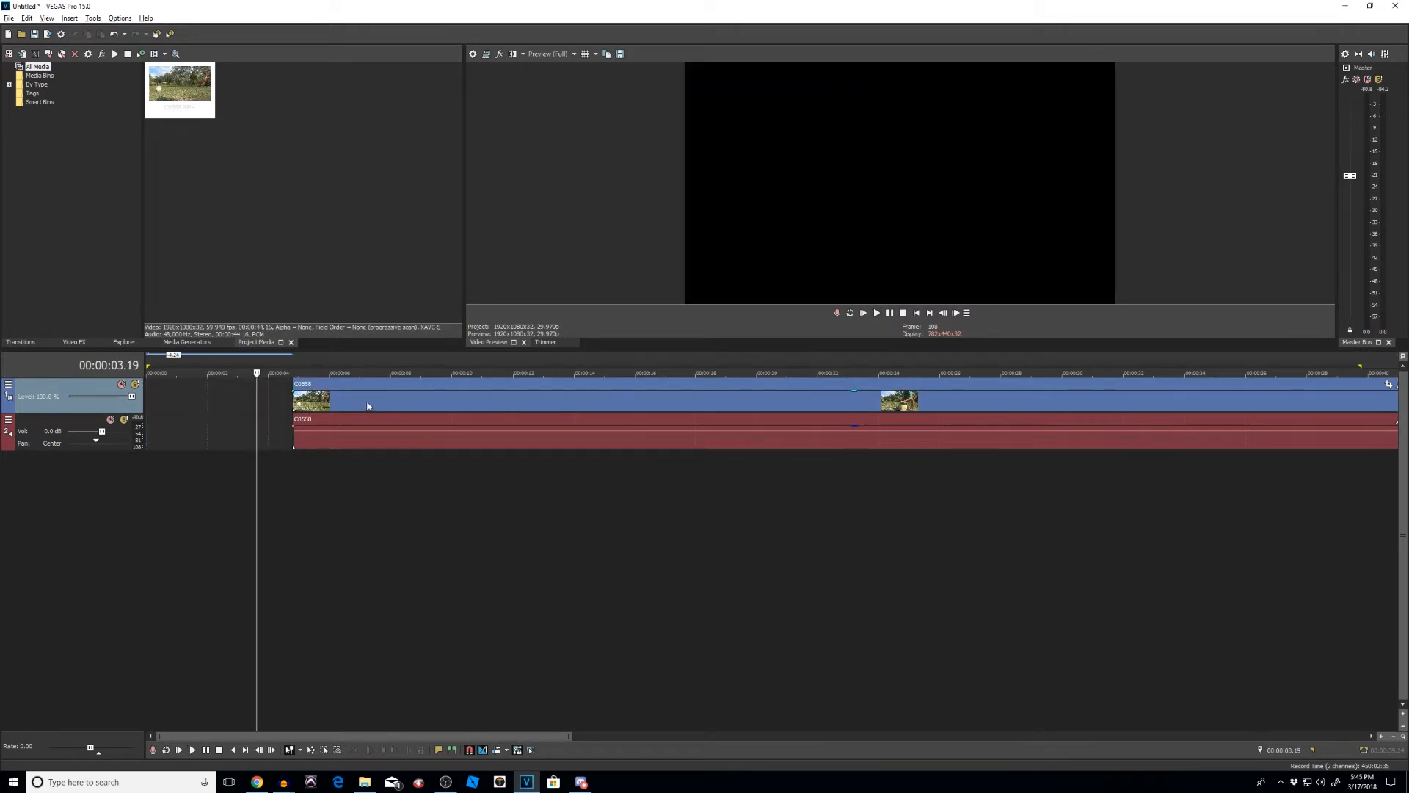
# Move the remaining clip to the start of the timeline and make the video track several times taller.
pyautogui.moveTo(367, 405); pyautogui.dragTo(213, 412)
pyautogui.moveTo(337, 420); pyautogui.dragTo(297, 402)
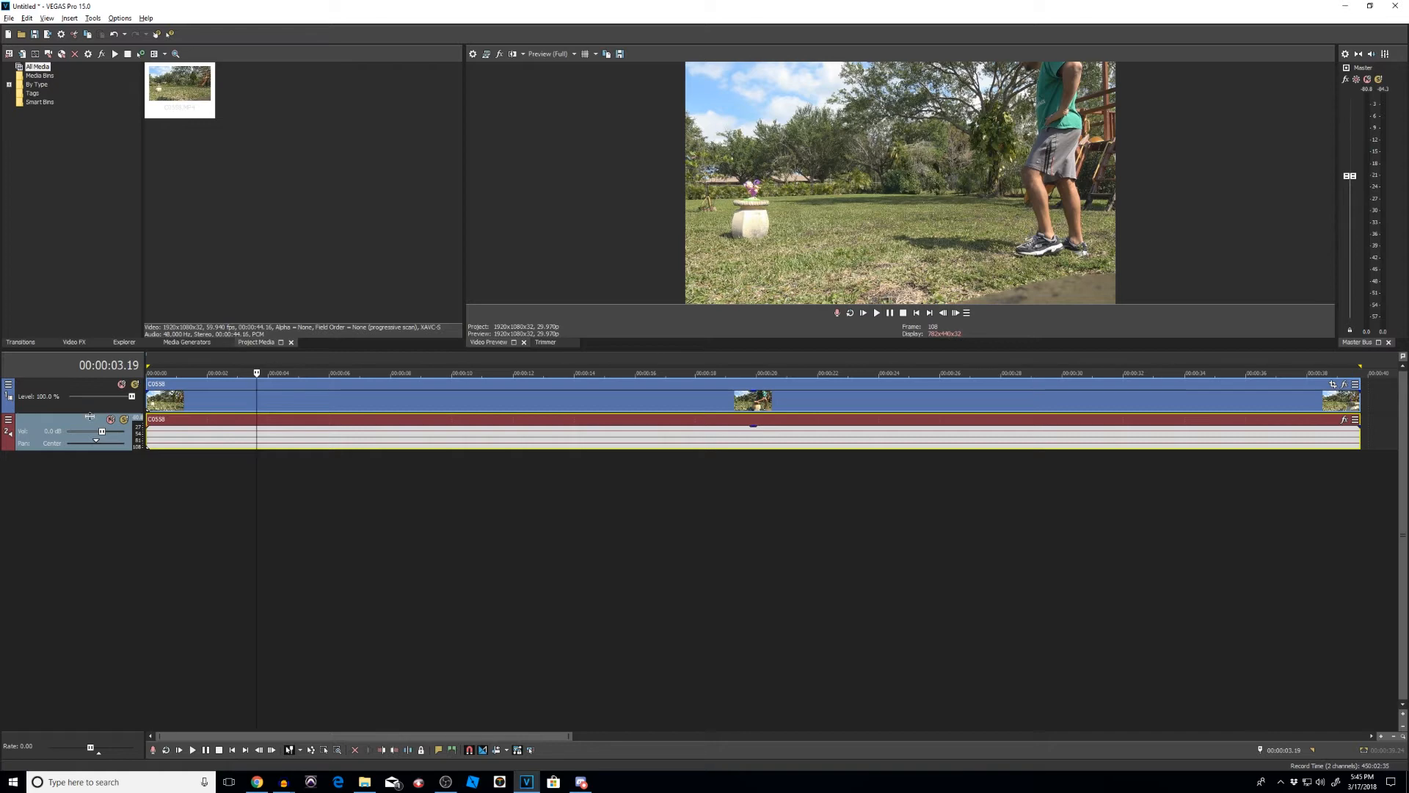
pyautogui.moveTo(89, 416); pyautogui.dragTo(89, 533)
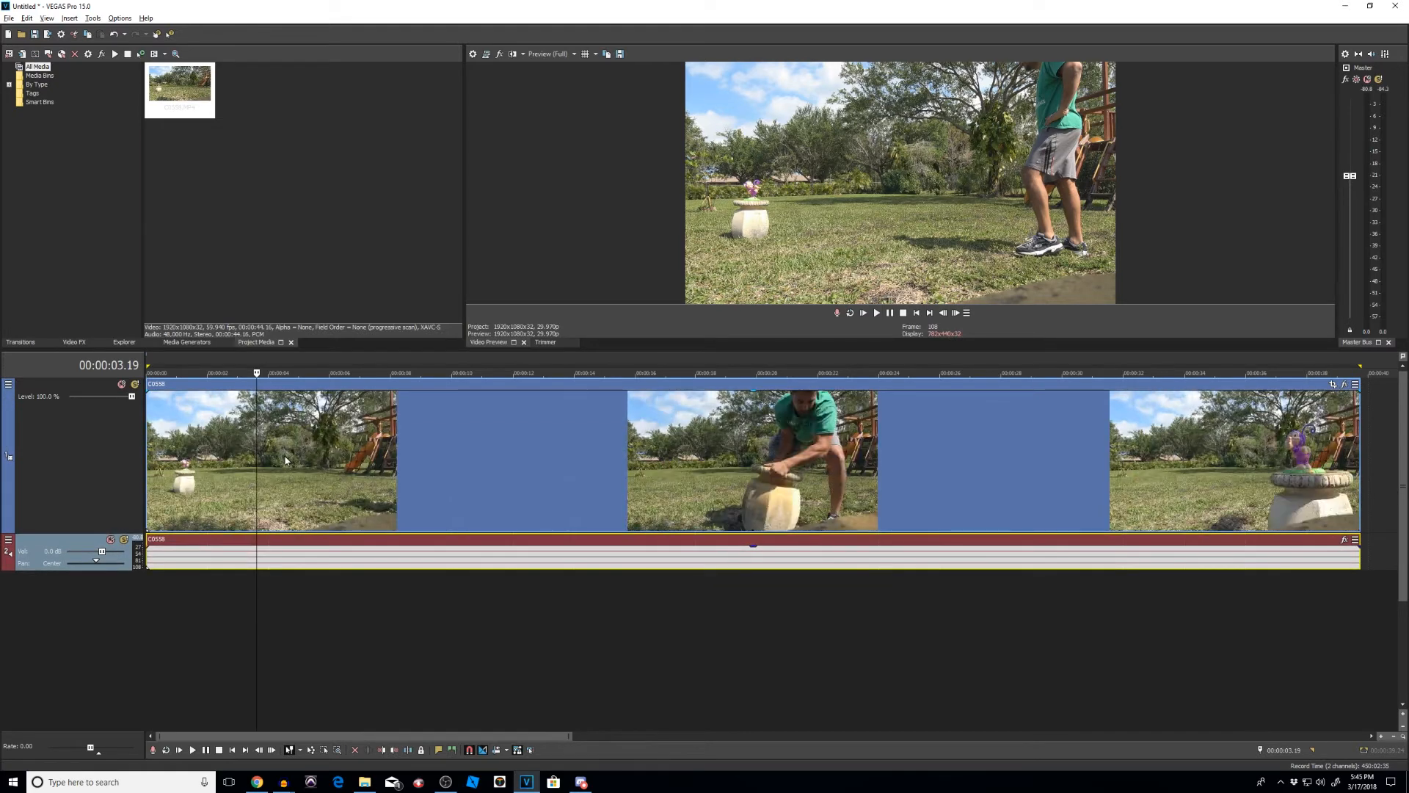
# Insert a Velocity envelope on the video clip.
pyautogui.rightClick(334, 464)
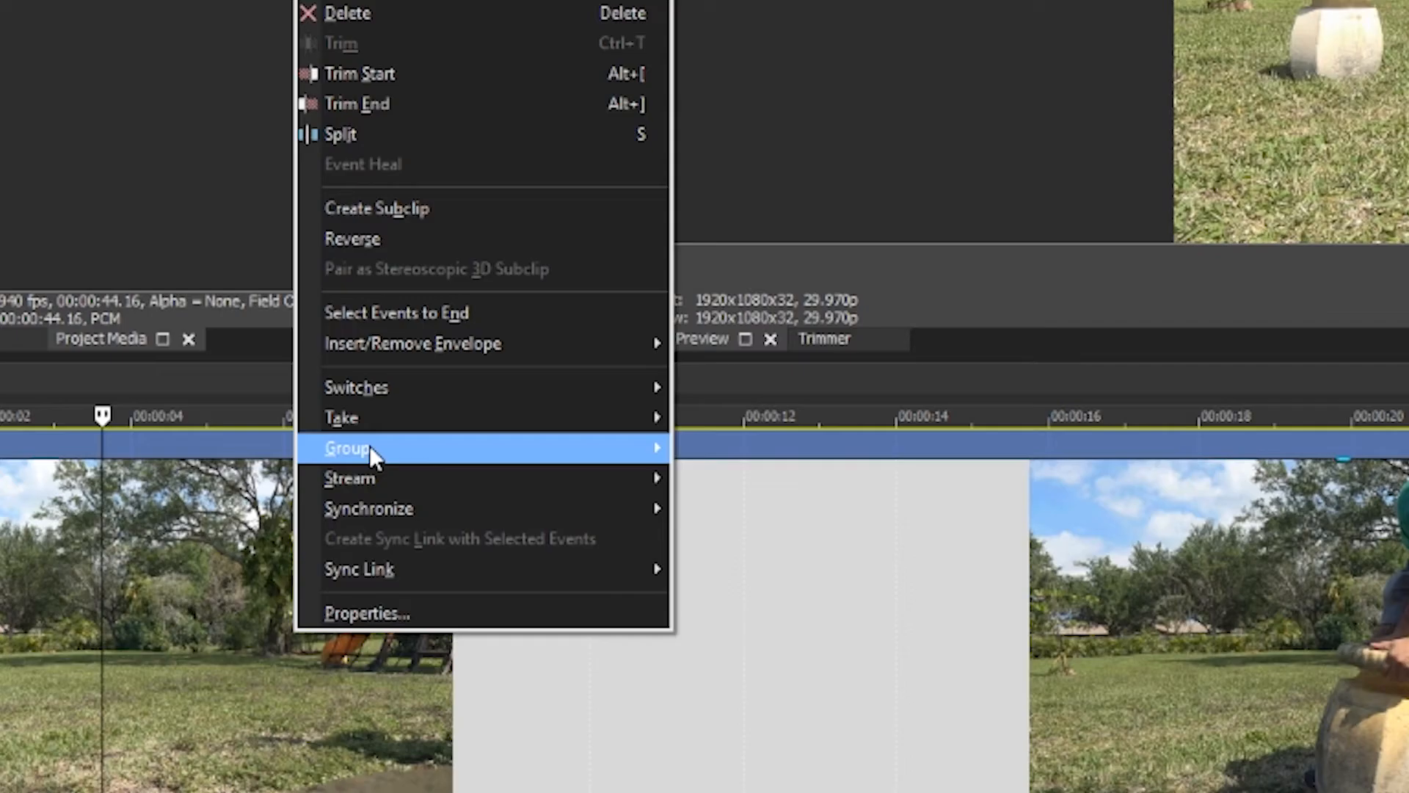
pyautogui.moveTo(365, 348)
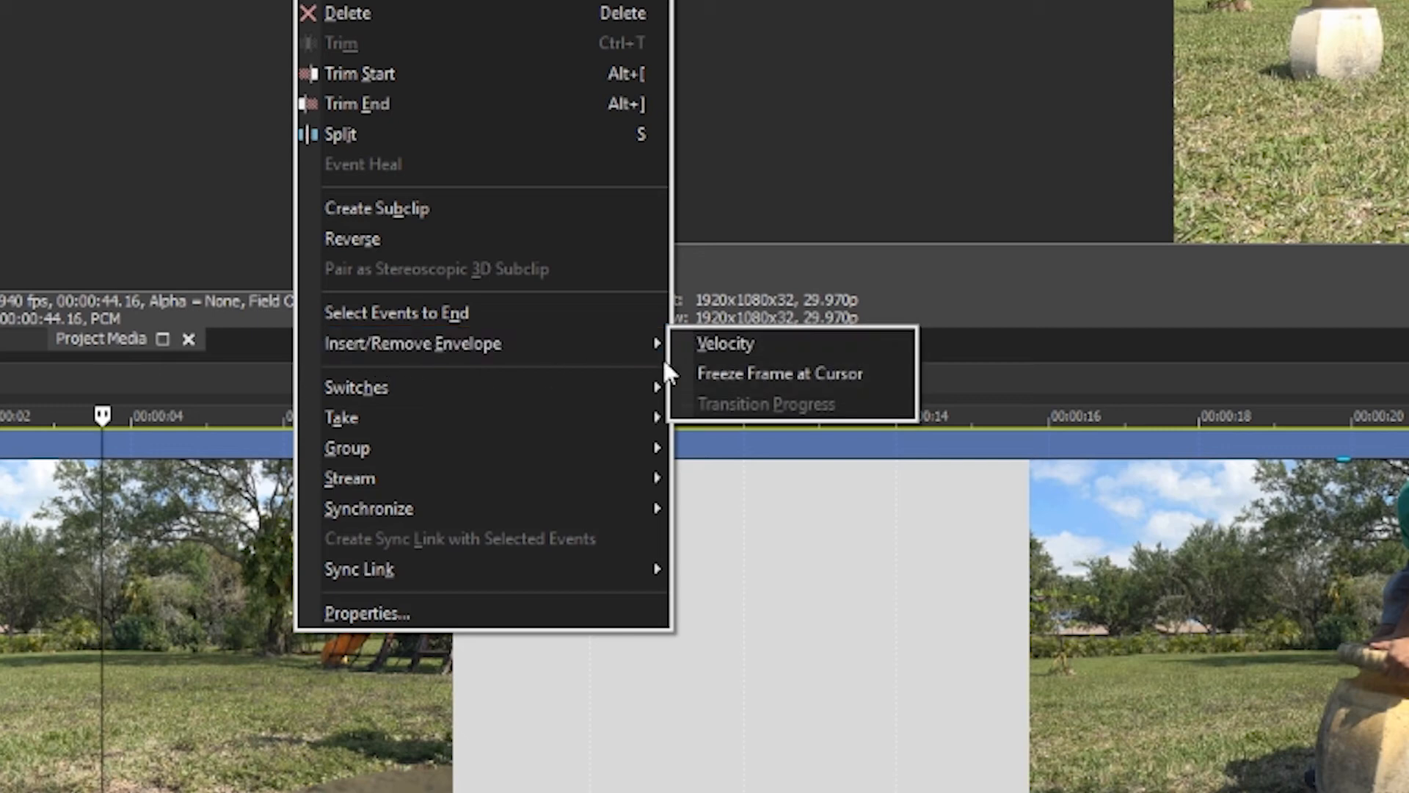
pyautogui.click(716, 348)
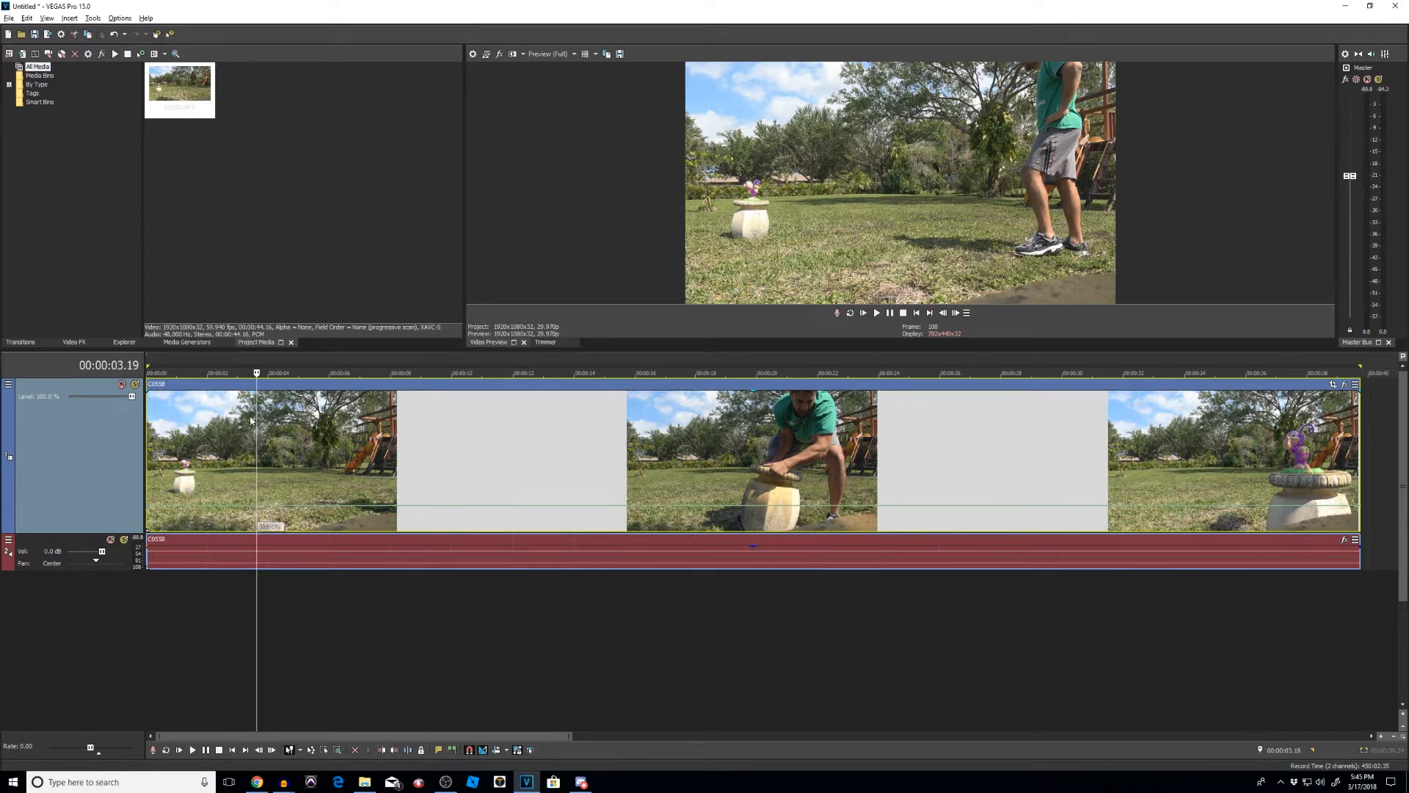
# Add a point to the clip's velocity envelope at 00:00:03.13, keeping it at 100%.
pyautogui.moveTo(256, 373)
pyautogui.mouseDown()
pyautogui.moveTo(149, 373)
pyautogui.moveTo(239, 373)
pyautogui.mouseUp()
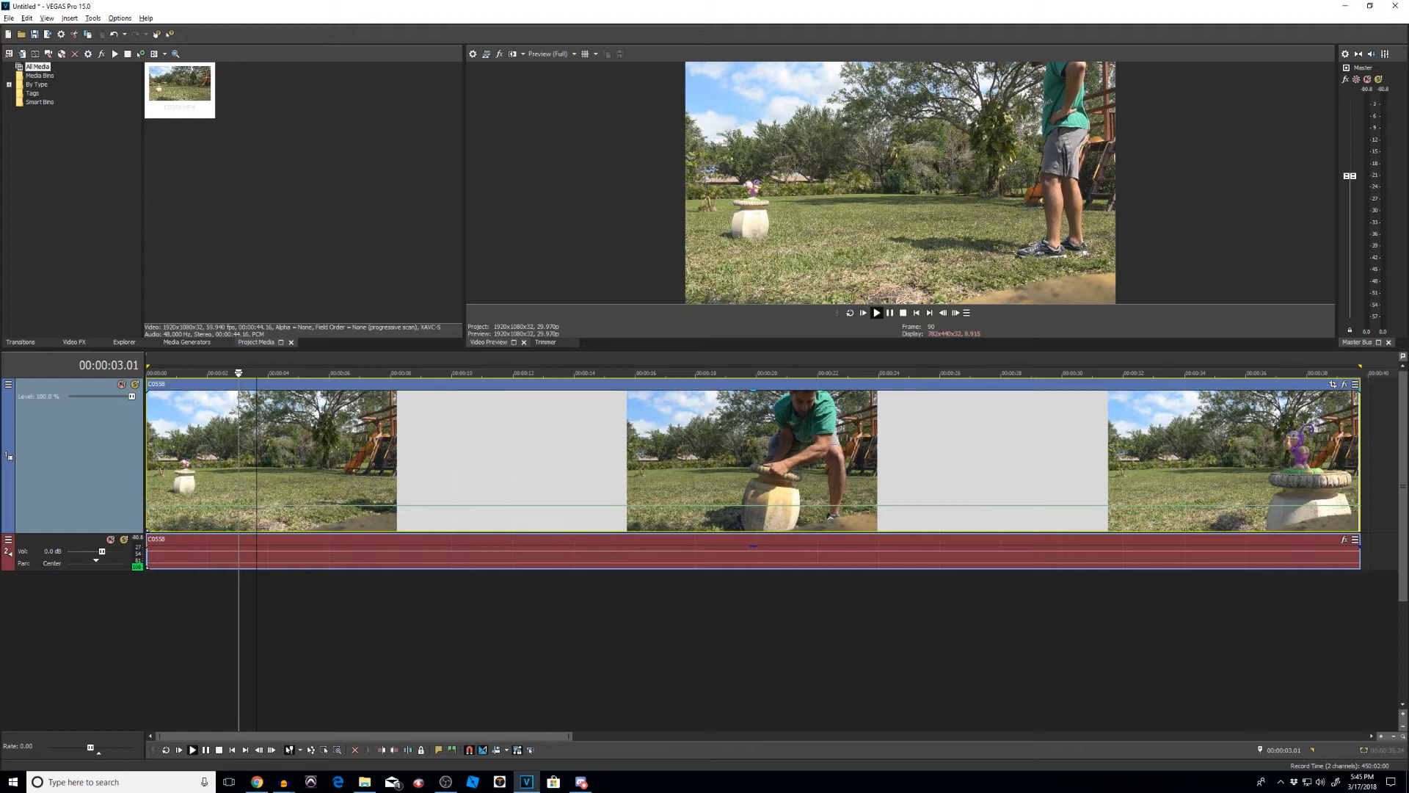
pyautogui.moveTo(239, 373); pyautogui.dragTo(252, 373)
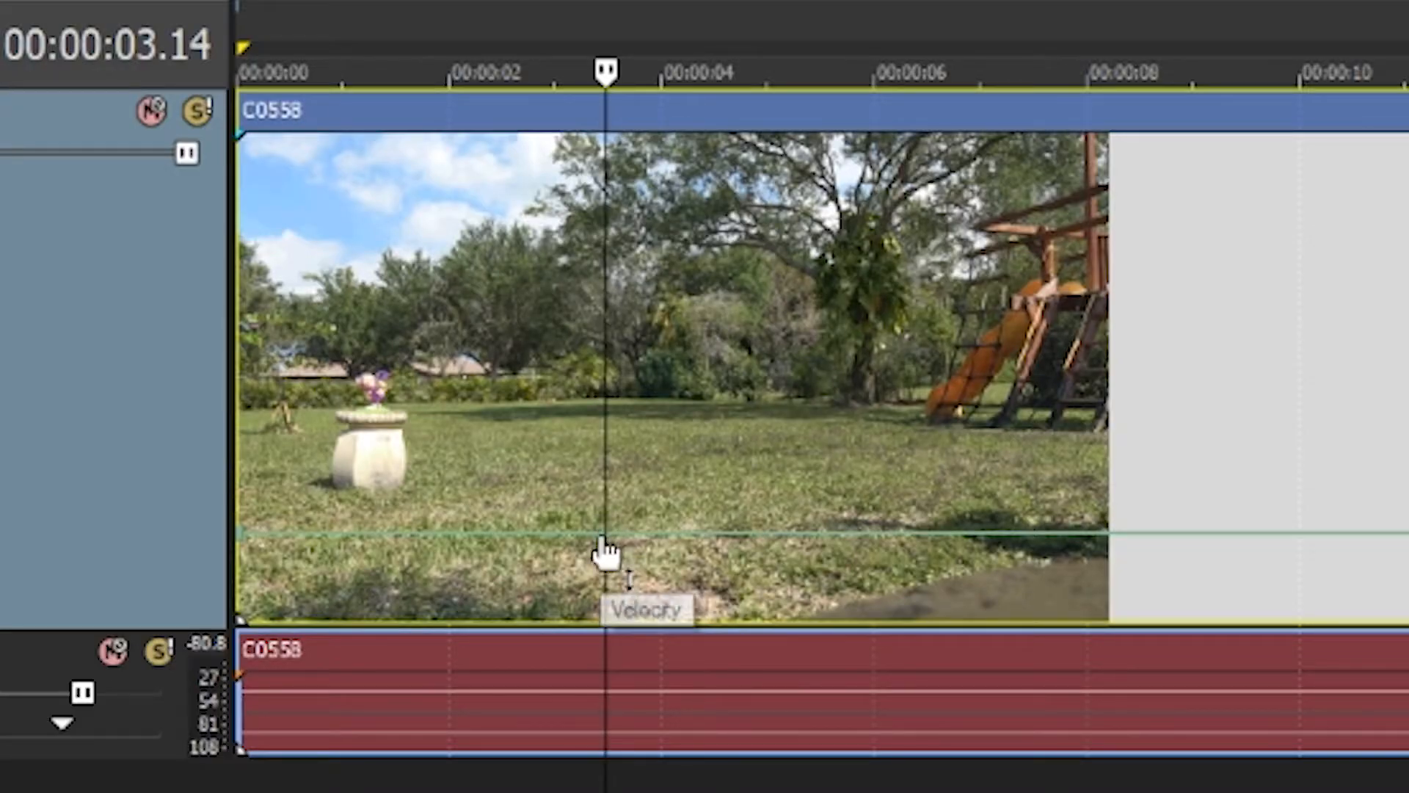
pyautogui.click(253, 508)
pyautogui.moveTo(607, 553)
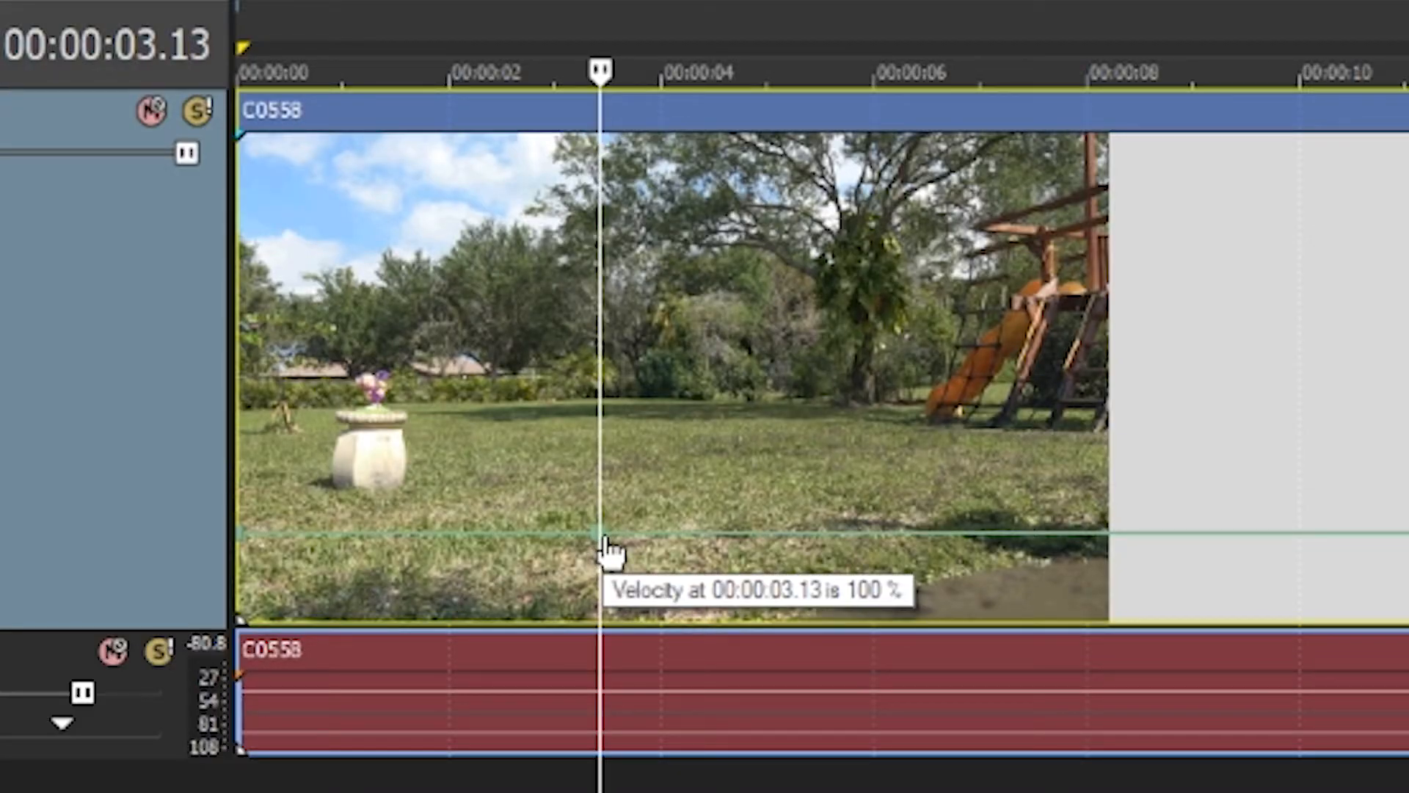
# Add a second velocity point at 00:00:03.18, shortly after the first one, keeping it at 100%.
pyautogui.scroll(2, 657, 542)
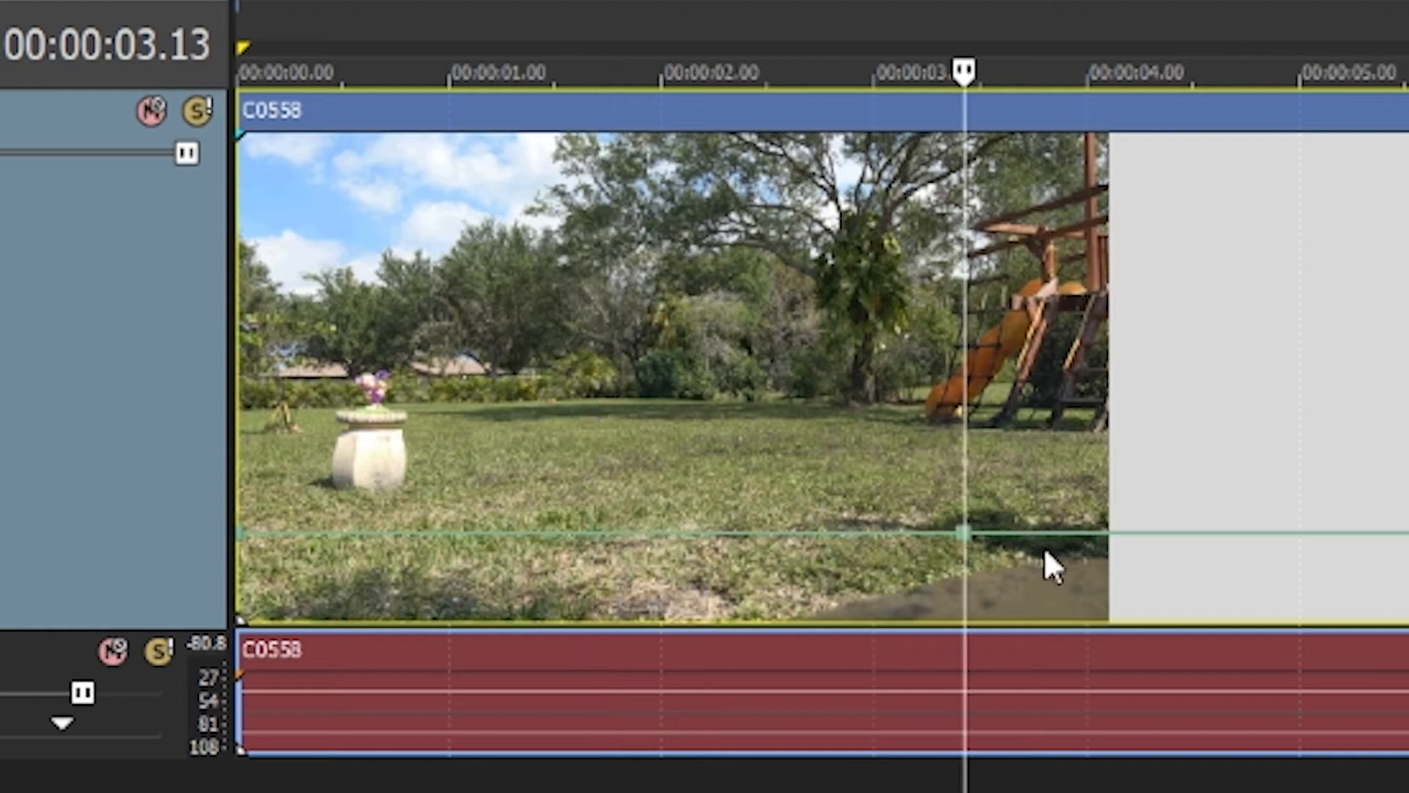
pyautogui.doubleClick(1006, 535)
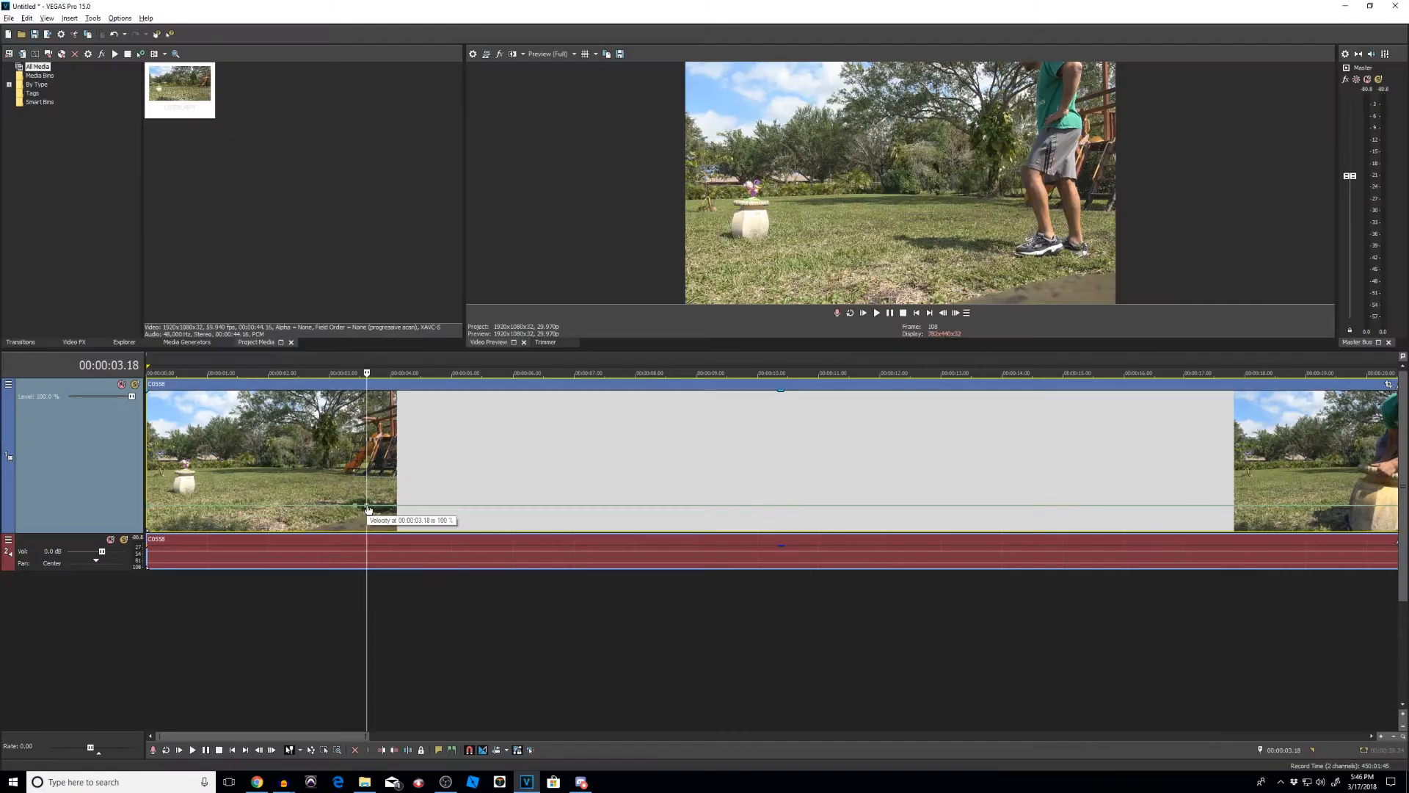
pyautogui.scroll(1, 1007, 537)
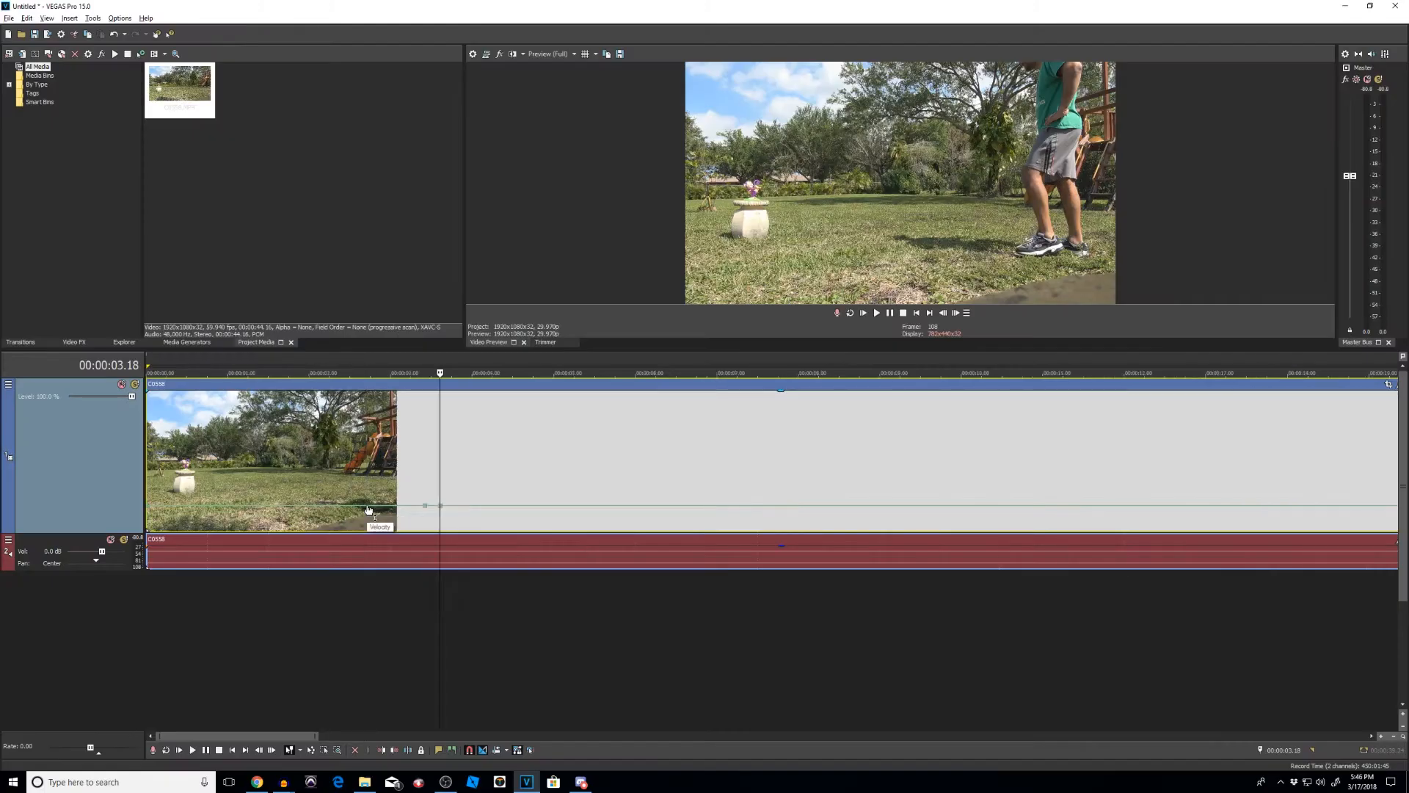
pyautogui.scroll(1, 577, 503)
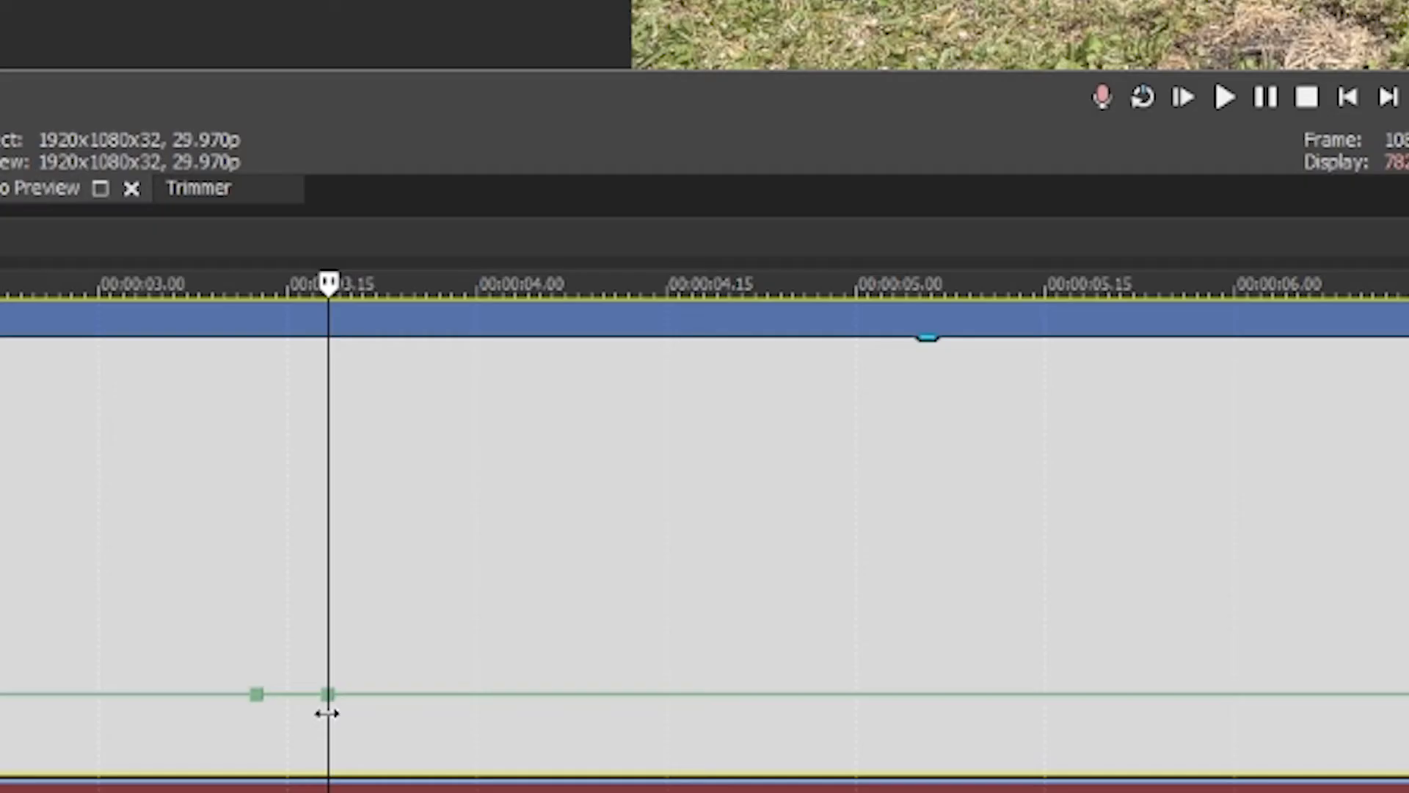
# Set the velocity point at 00:00:03.18 to 200% forward velocity.
pyautogui.rightClick(587, 505)
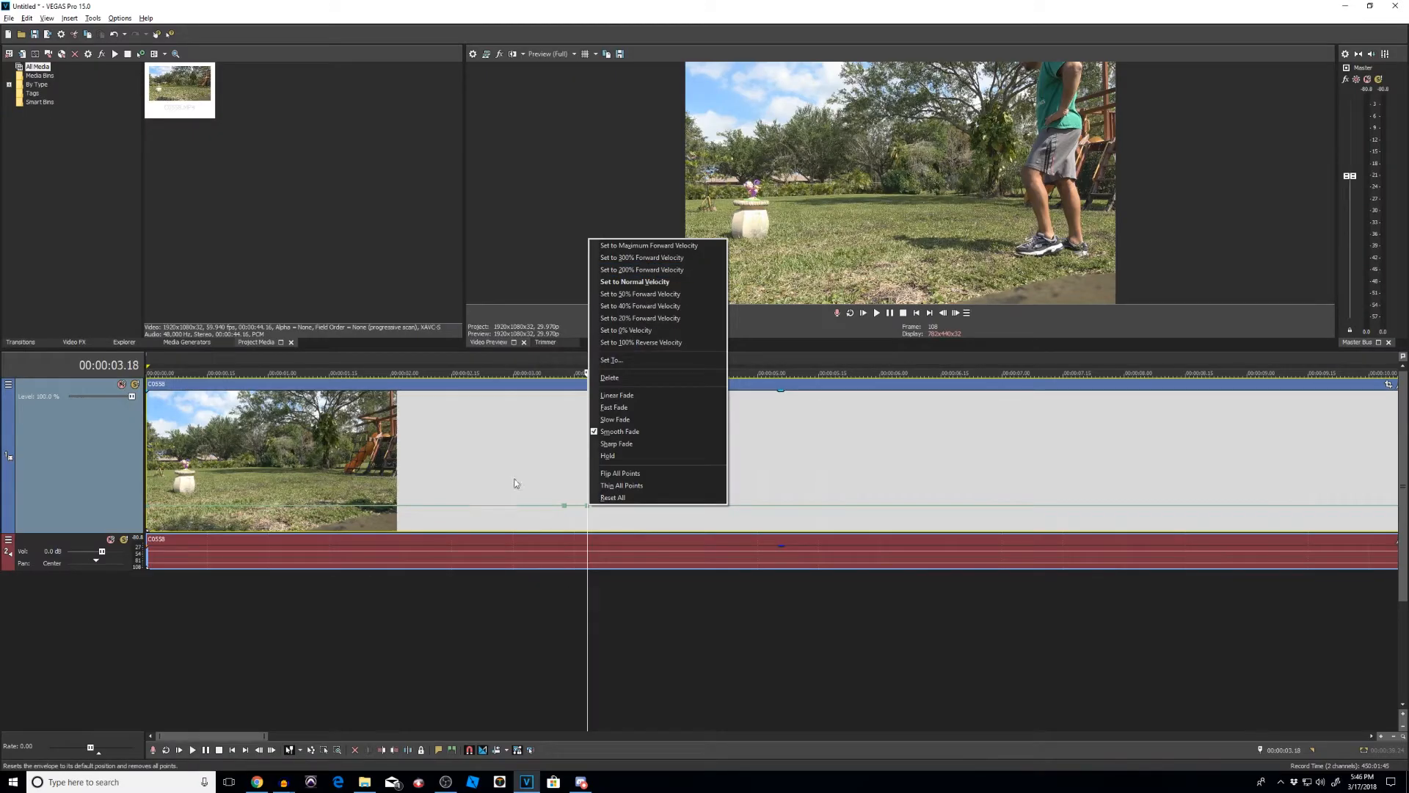
pyautogui.click(631, 269)
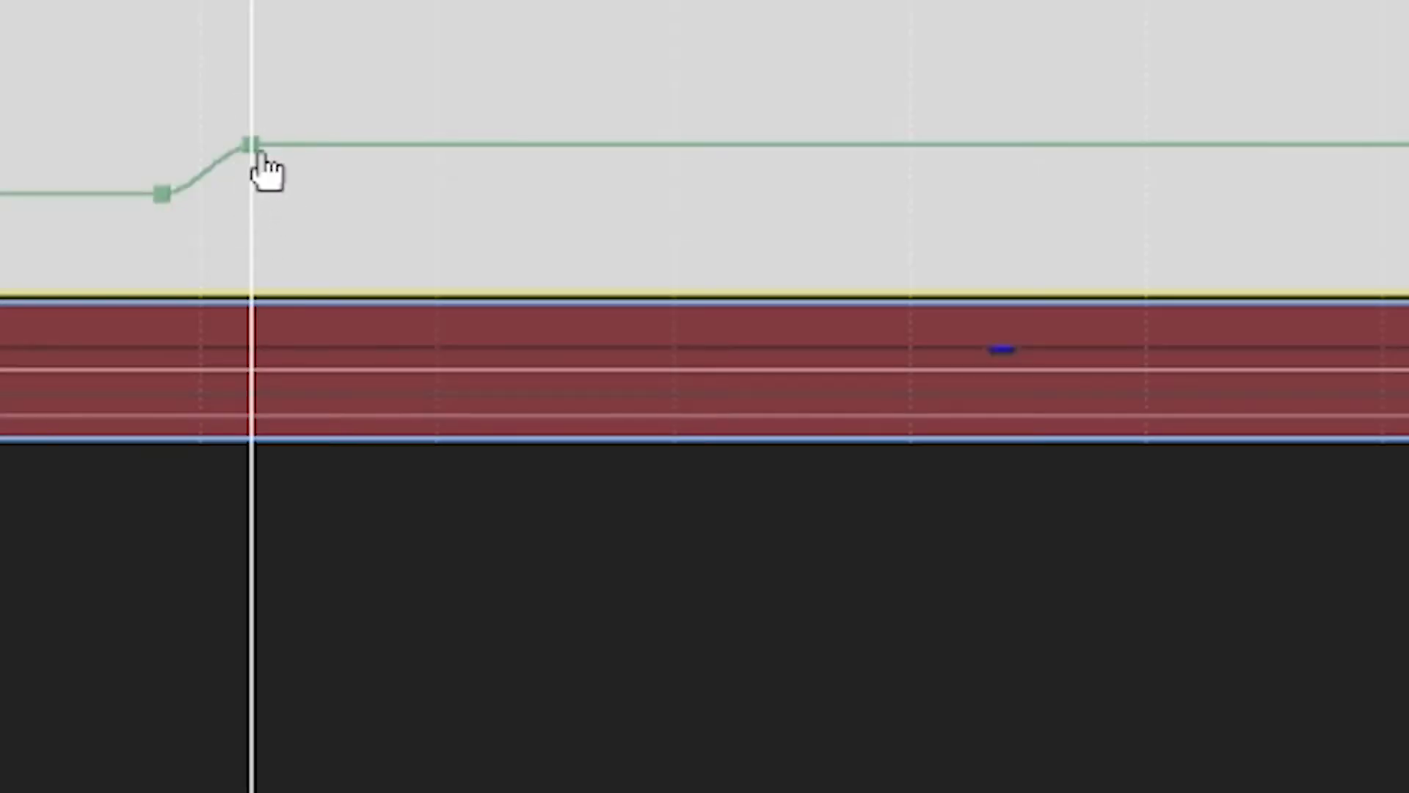
pyautogui.rightClick(588, 494)
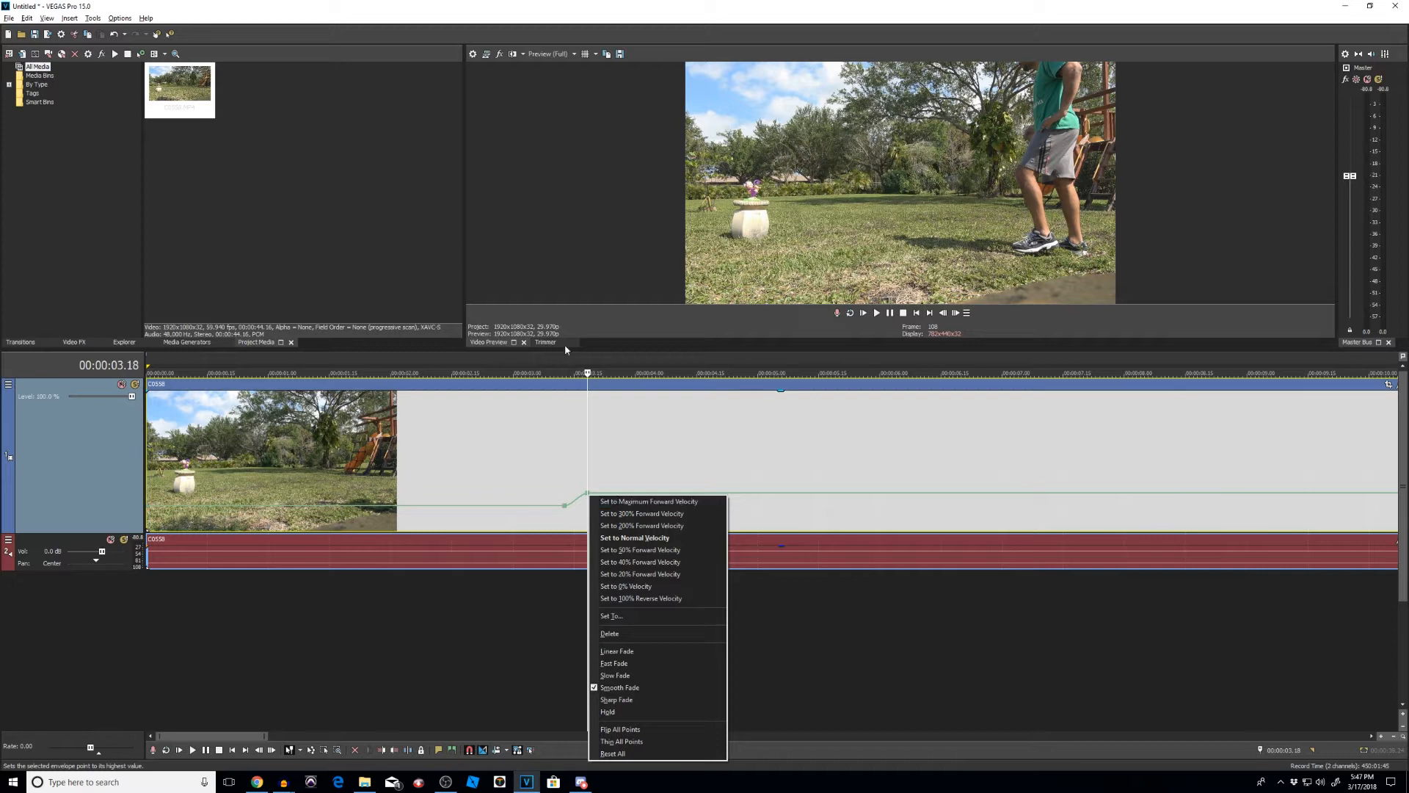
pyautogui.click(589, 470)
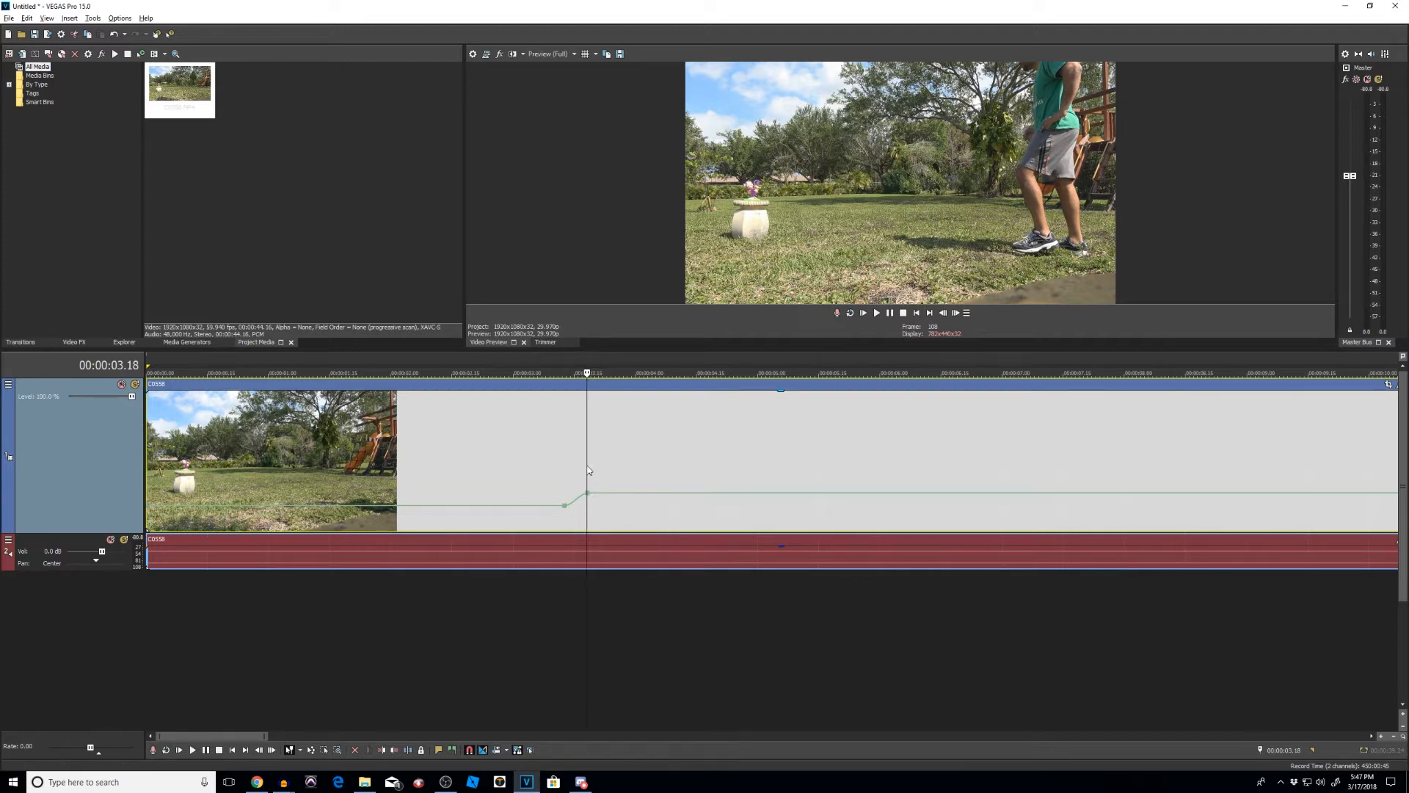
# Set the velocity point at 00:00:03.18 to 20% forward velocity and play the slowed section to about 00:00:07.03.
pyautogui.rightClick(588, 498)
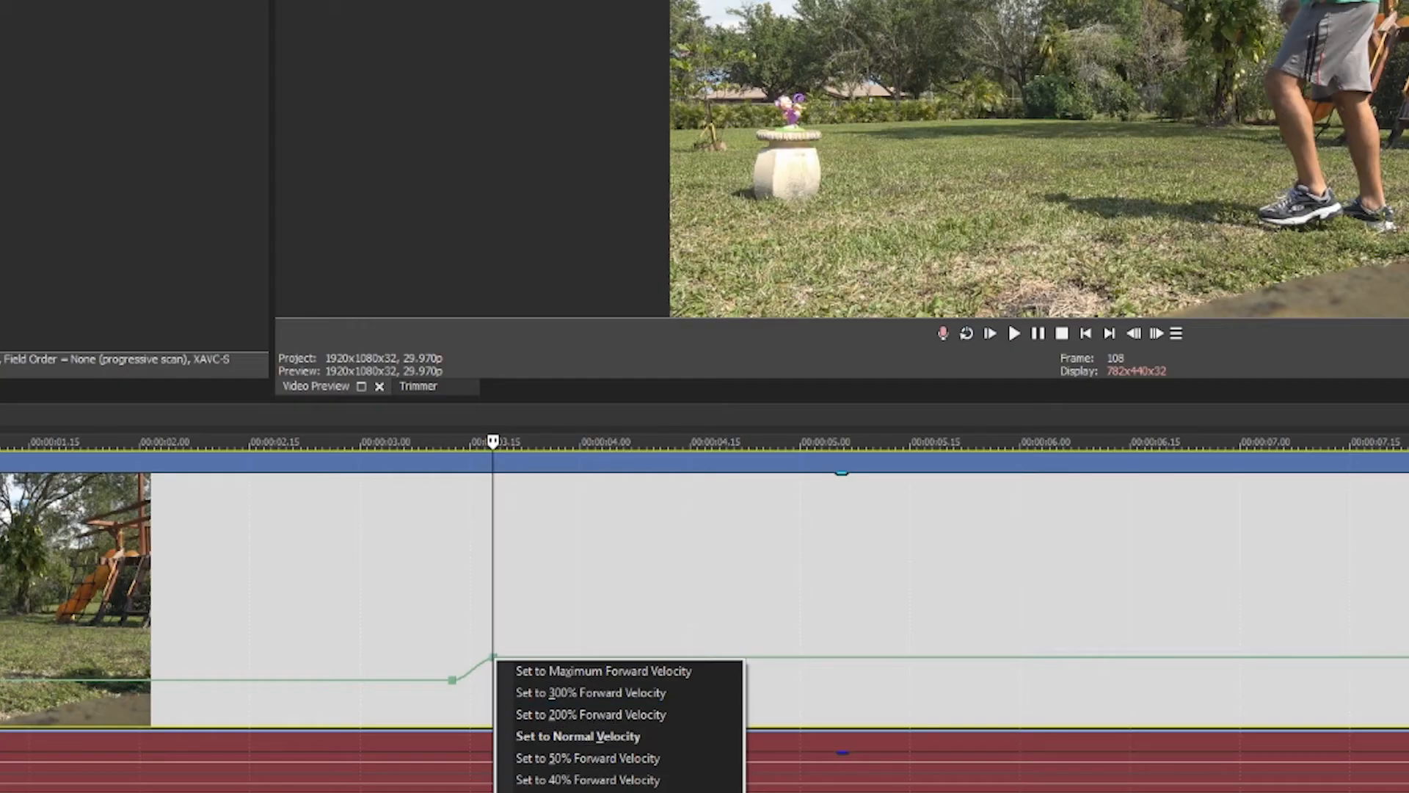
pyautogui.click(587, 791)
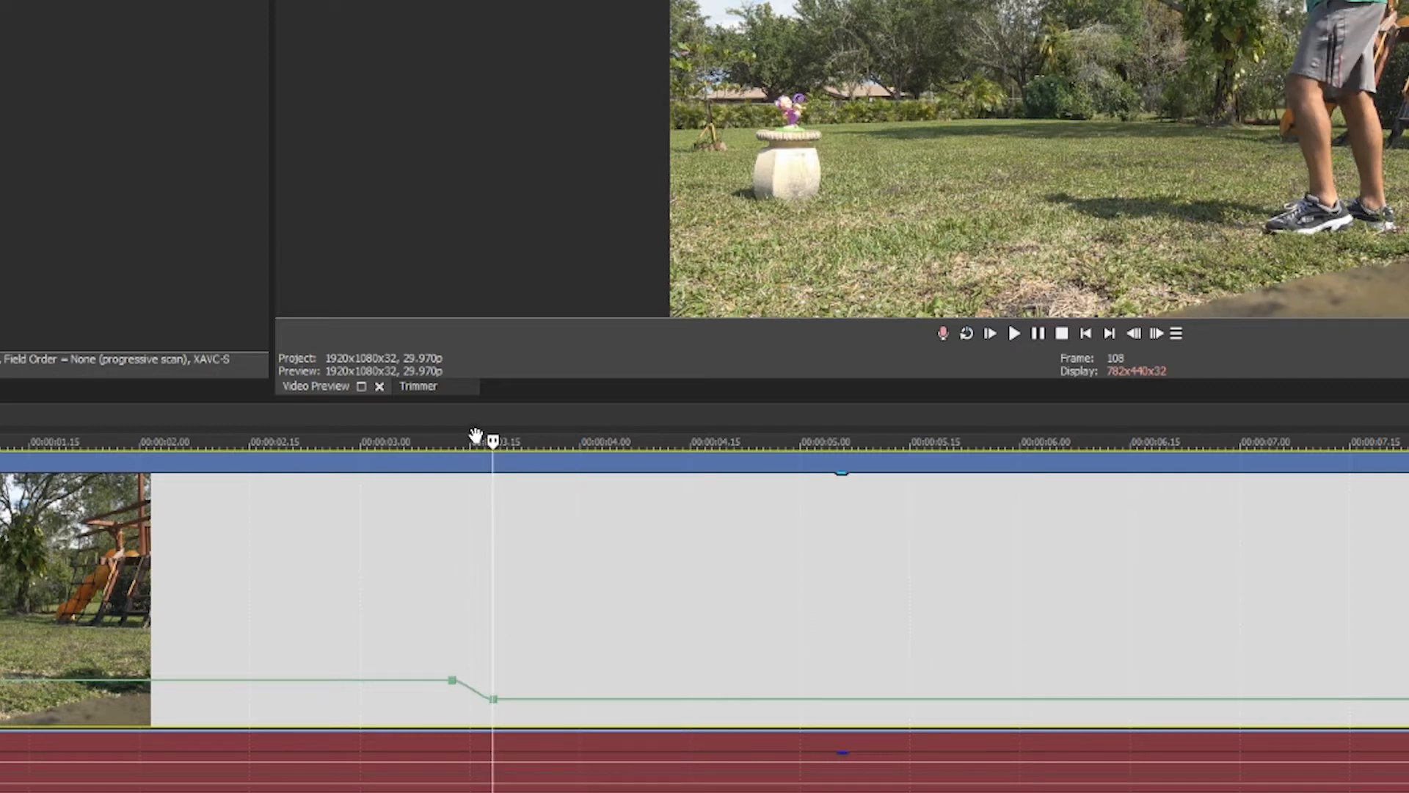
pyautogui.moveTo(493, 442); pyautogui.dragTo(857, 441)
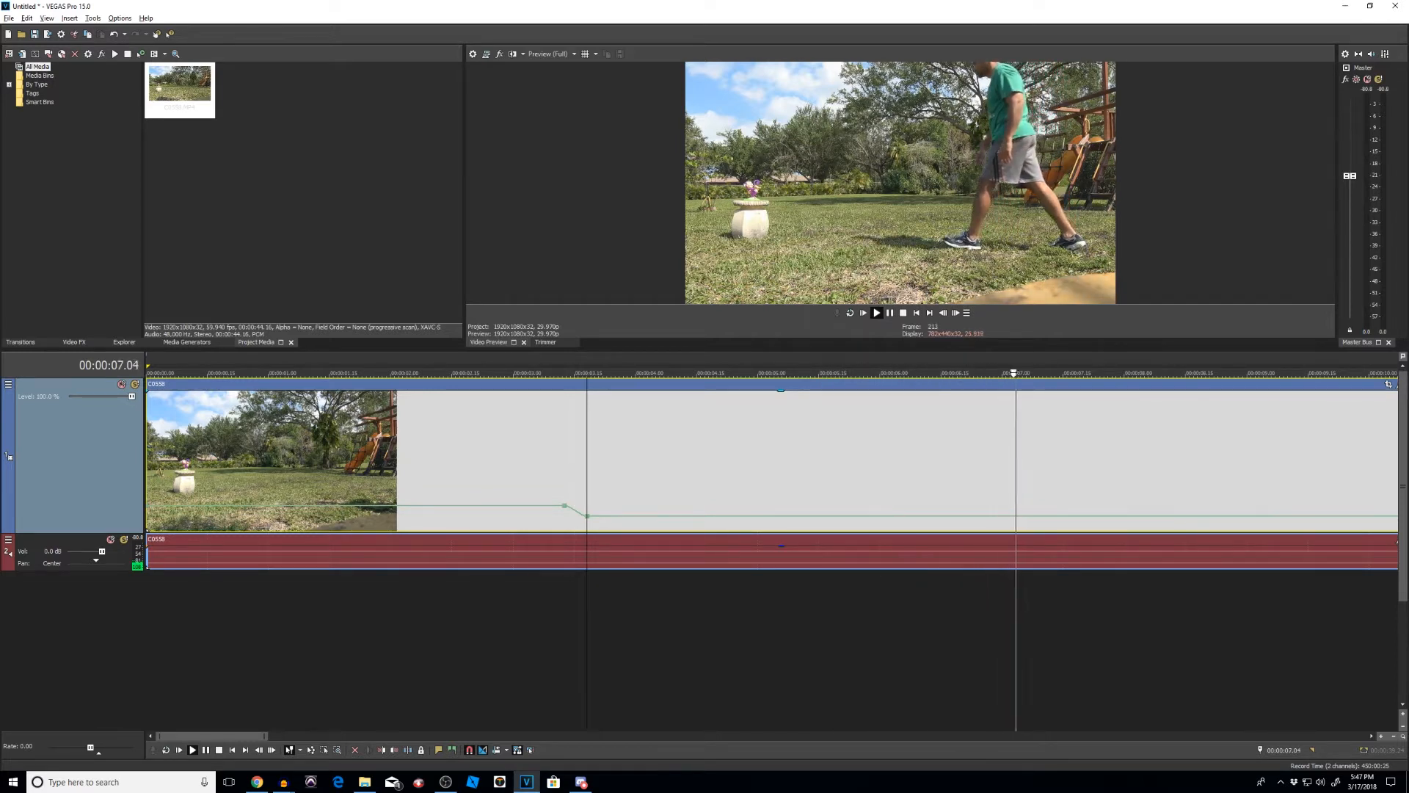
pyautogui.press('Return')
# Add two velocity points close together, at about 00:00:07.03 and 00:00:07.07.
pyautogui.scroll(-3, 566, 523)
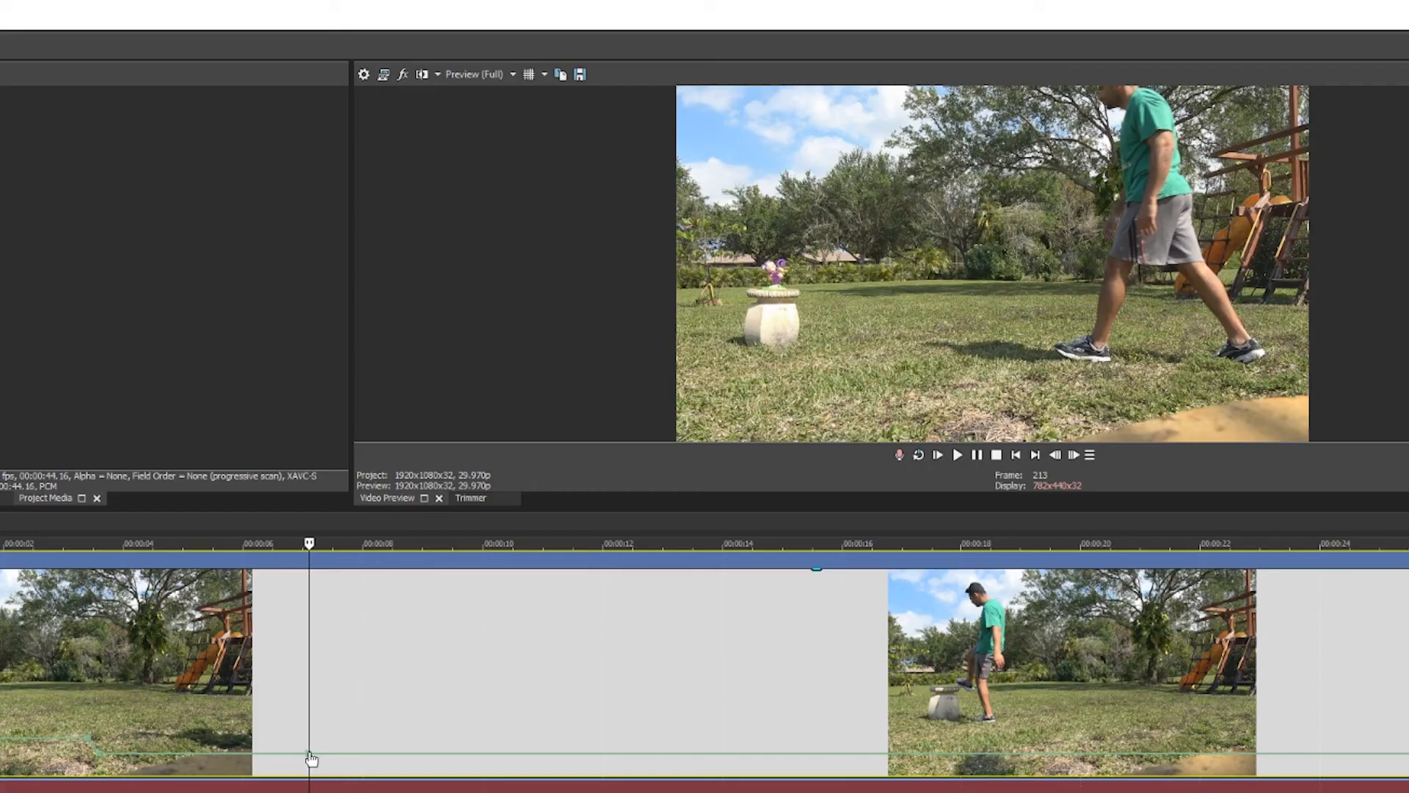
pyautogui.doubleClick(437, 516)
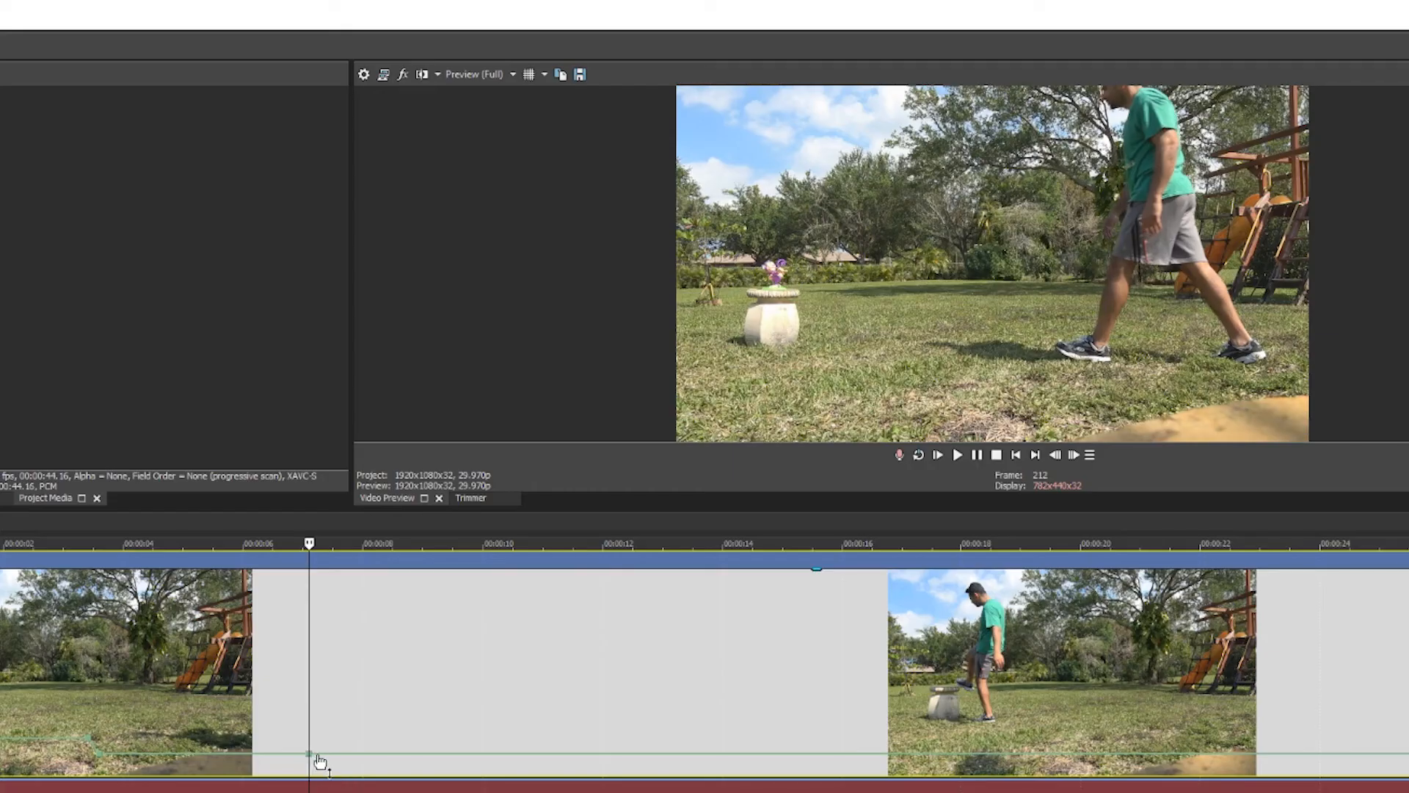
pyautogui.doubleClick(319, 755)
pyautogui.scroll(4, 476, 785)
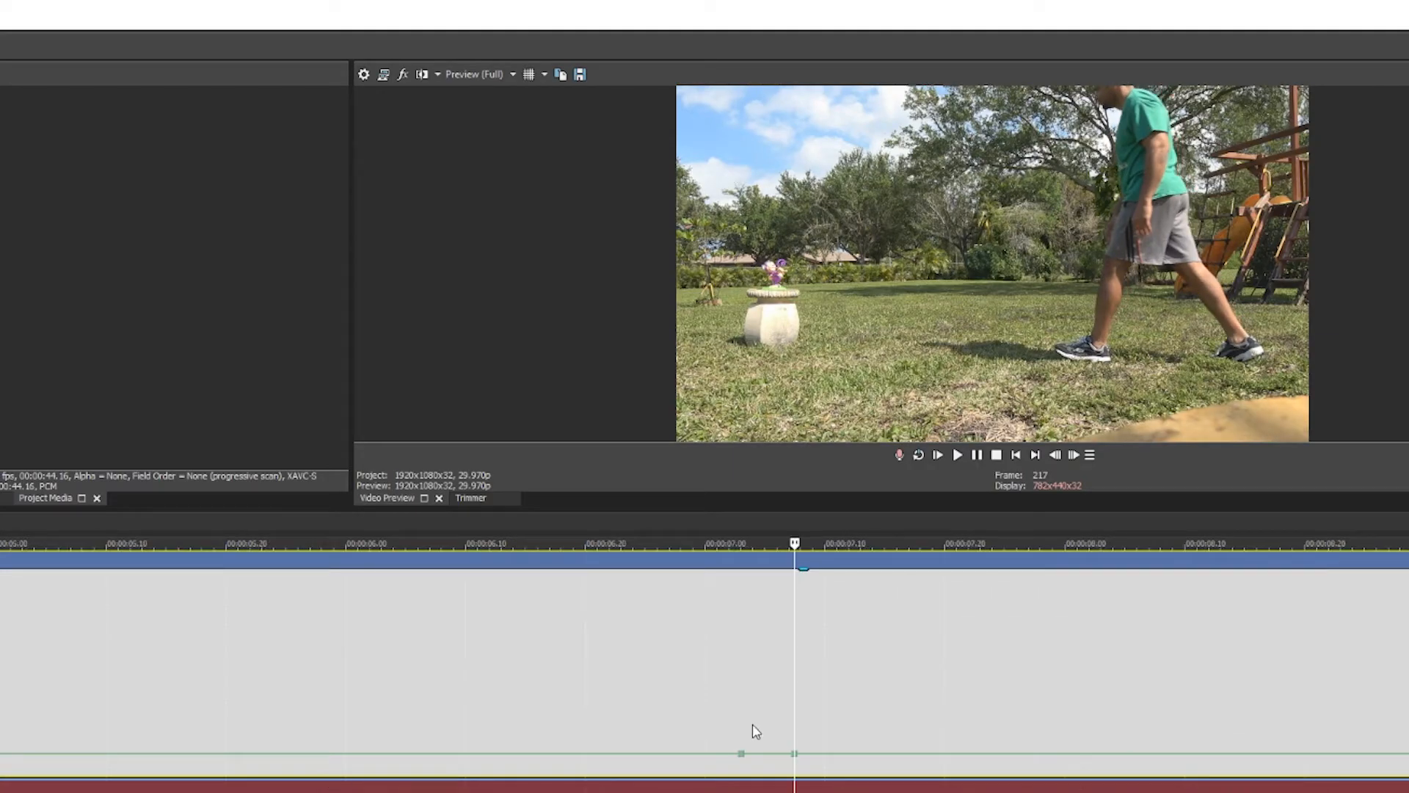
# Set the velocity point at about 00:00:07.07 to 700%.
pyautogui.rightClick(797, 756)
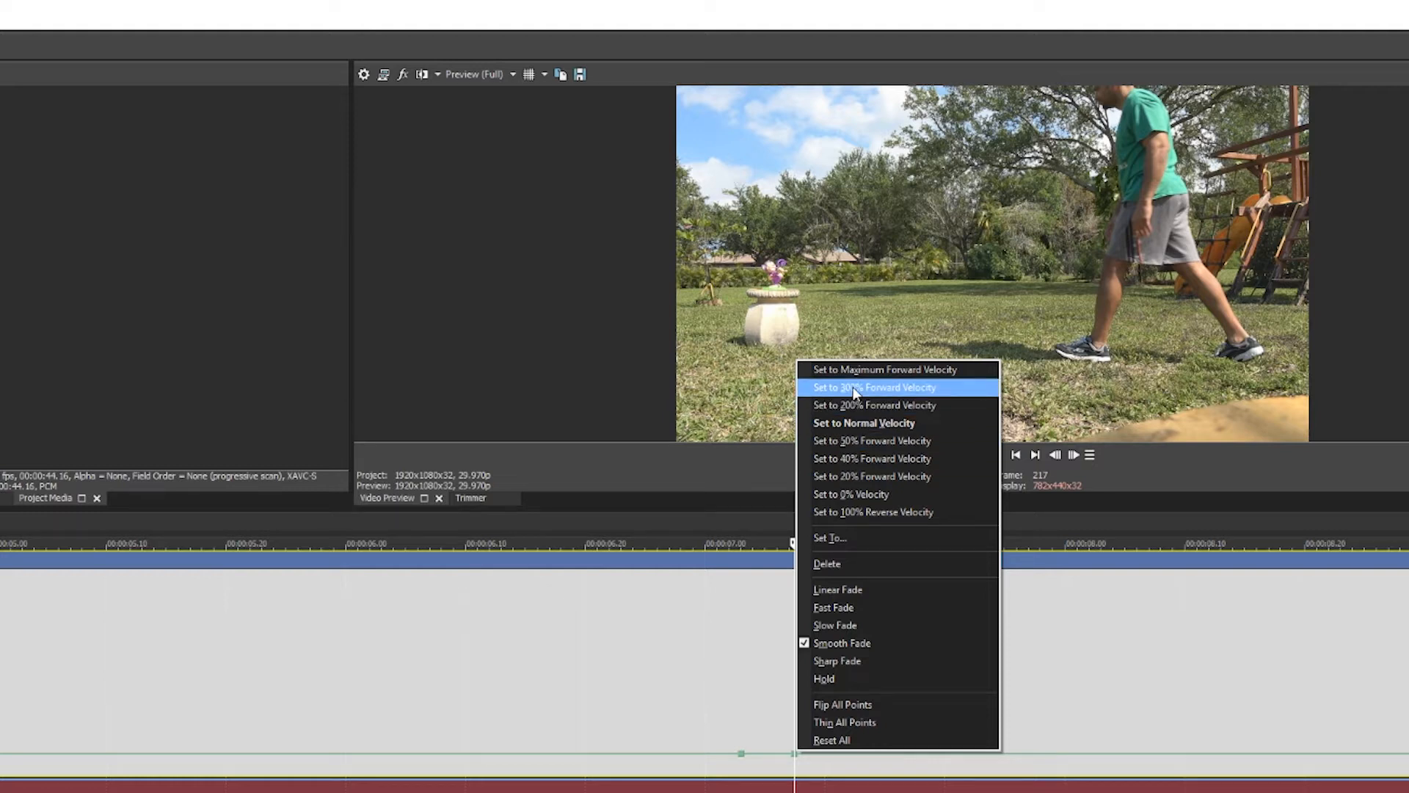
pyautogui.click(843, 541)
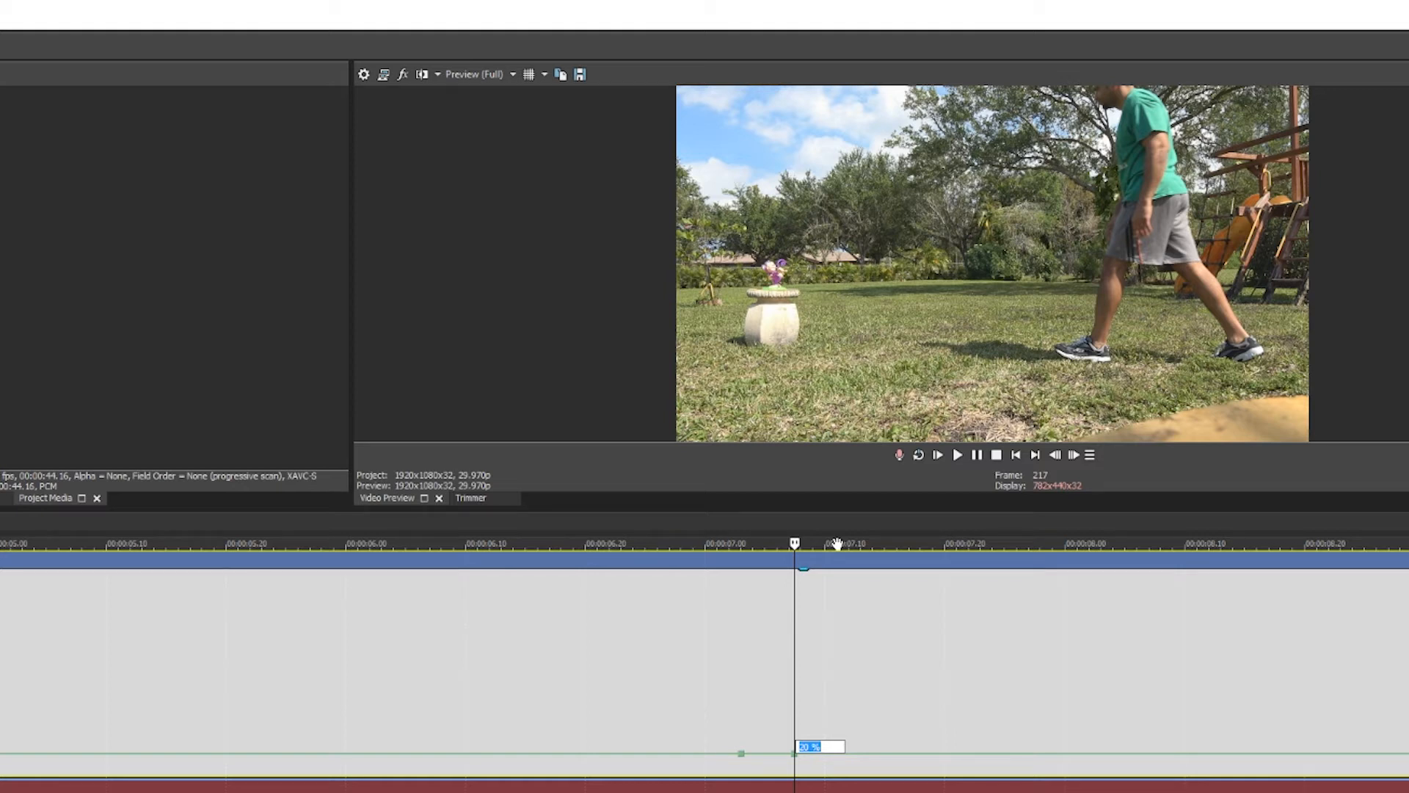
pyautogui.press('Return')
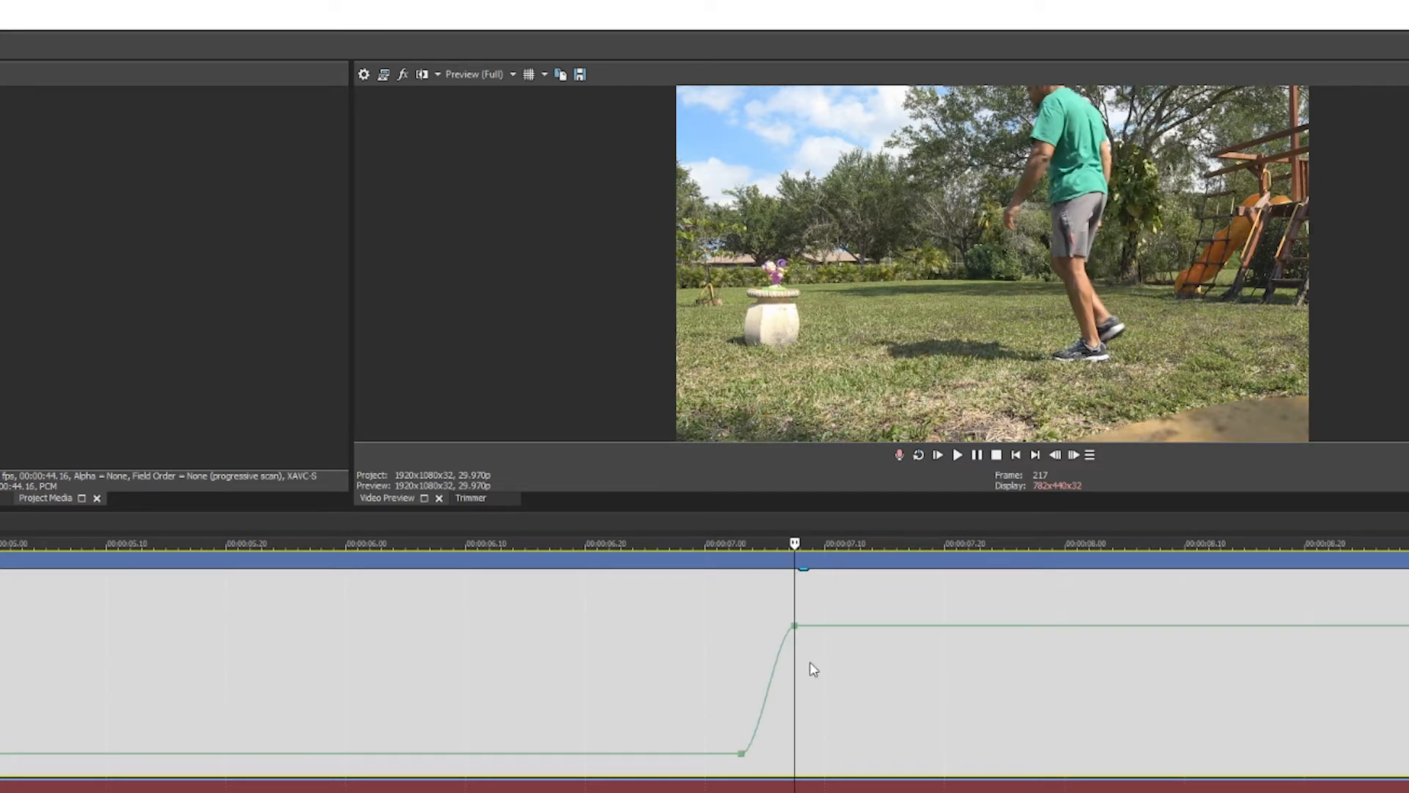
# Add velocity points at about 00:00:07.12 and 00:00:07.14 and set the second one to 20% forward velocity.
pyautogui.moveTo(793, 543); pyautogui.dragTo(853, 543)
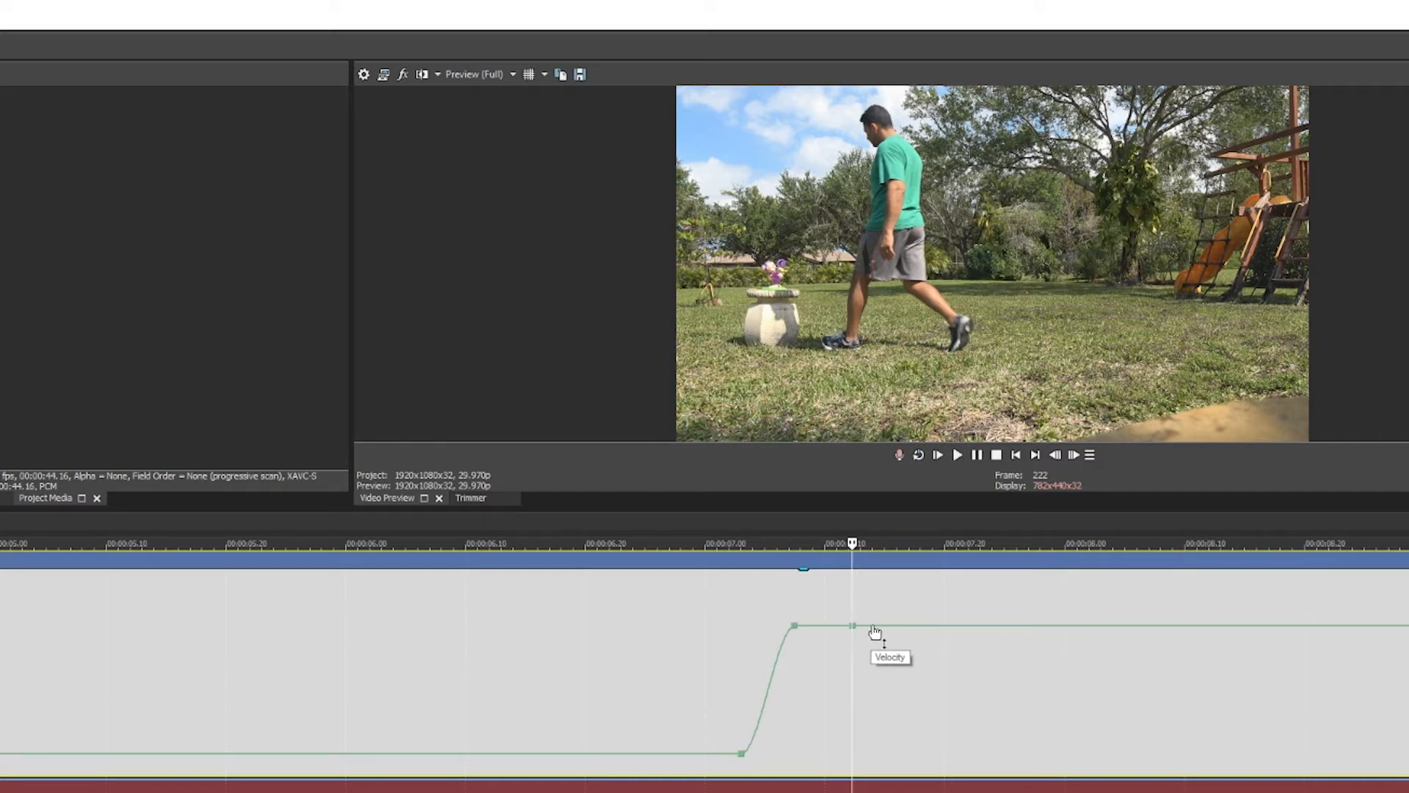
pyautogui.click(872, 628)
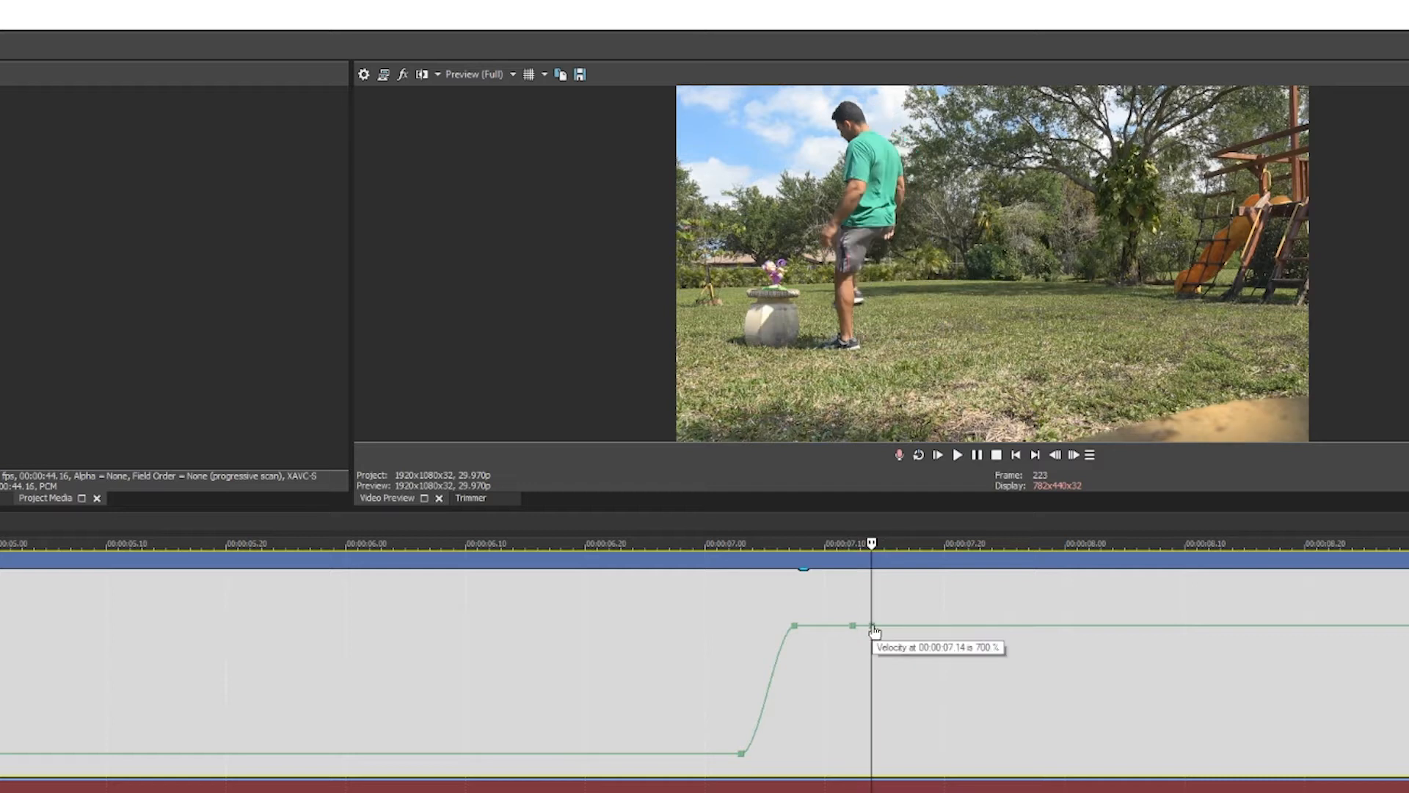
pyautogui.rightClick(873, 627)
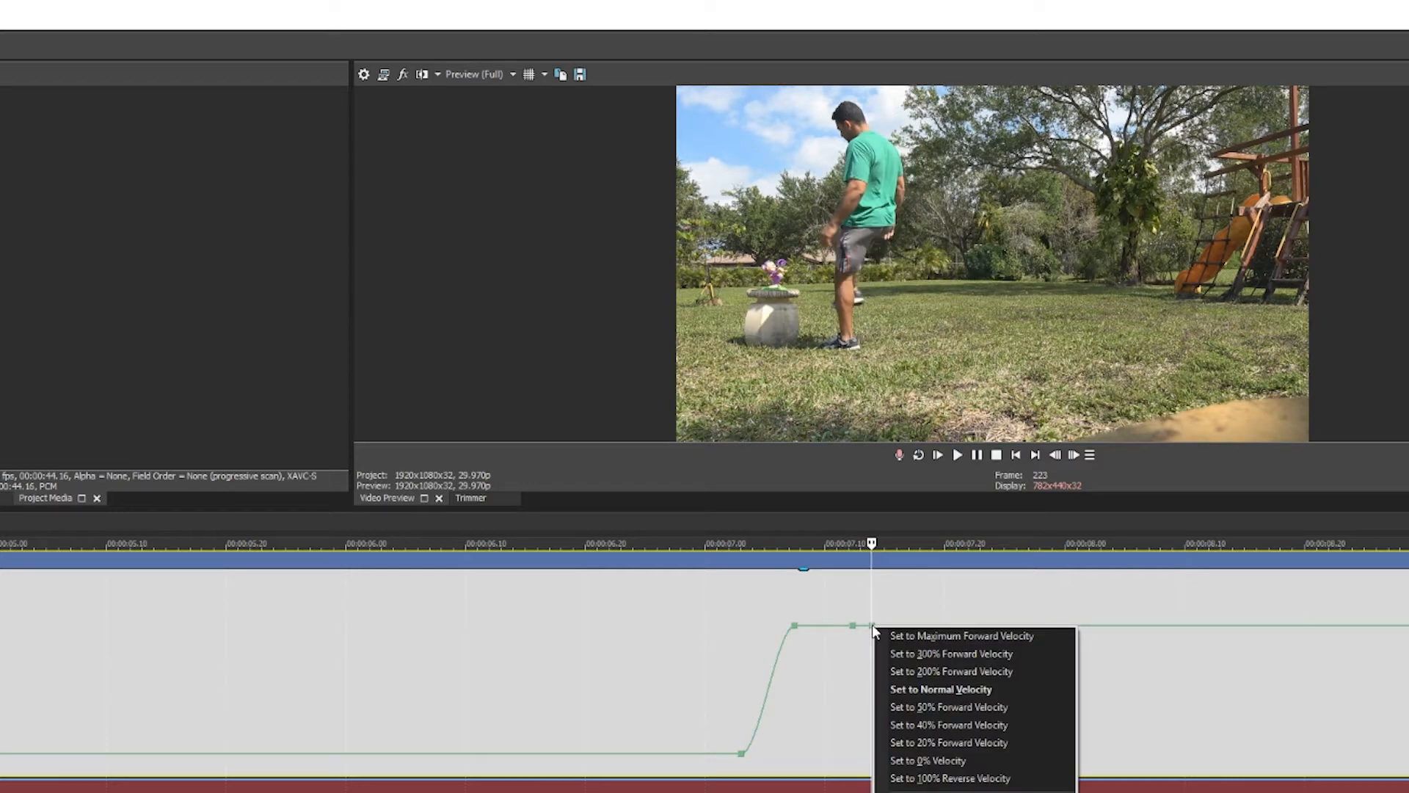
pyautogui.click(924, 741)
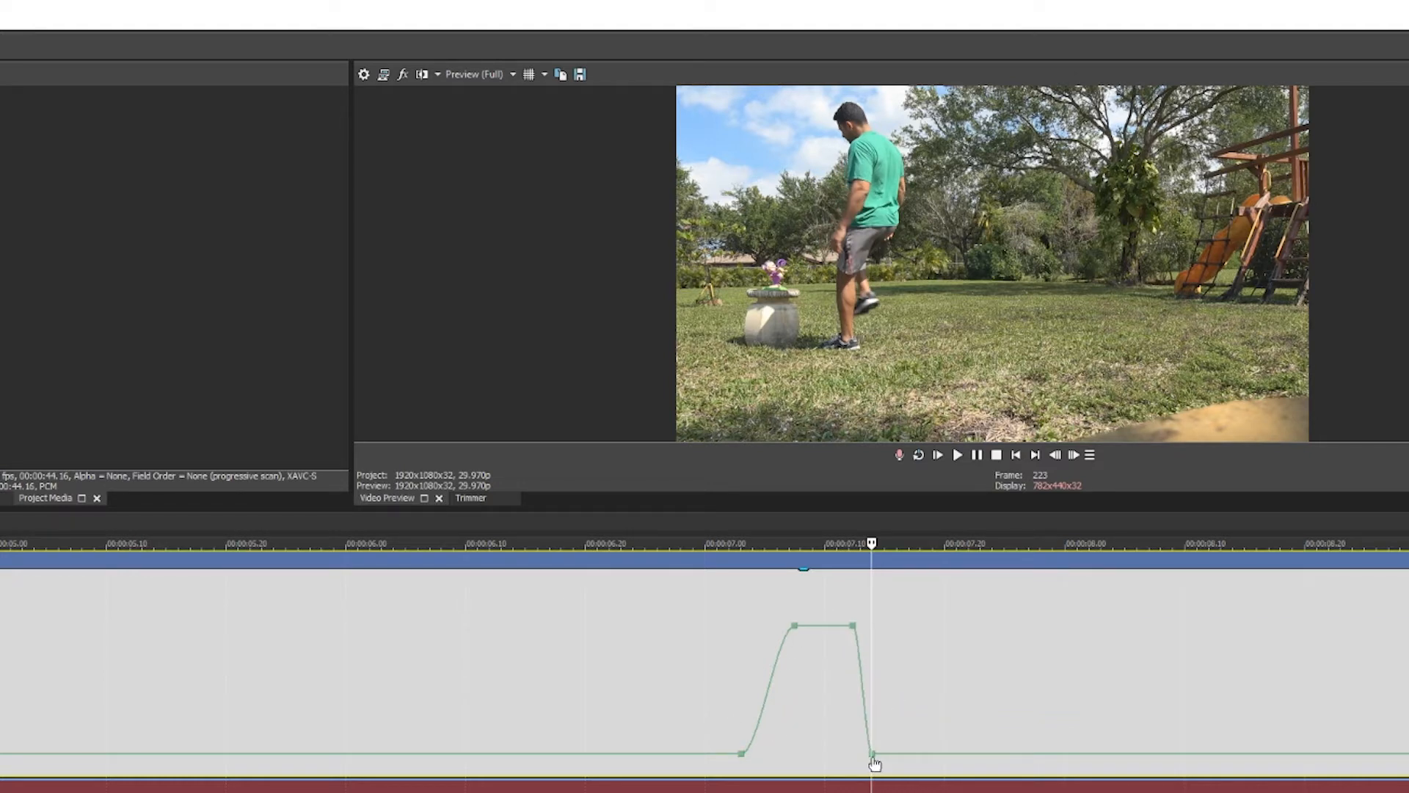
# Move the last velocity point to about 00:00:07.16 for a more gradual ramp and set it to 20% forward velocity again.
pyautogui.moveTo(873, 756); pyautogui.dragTo(896, 755)
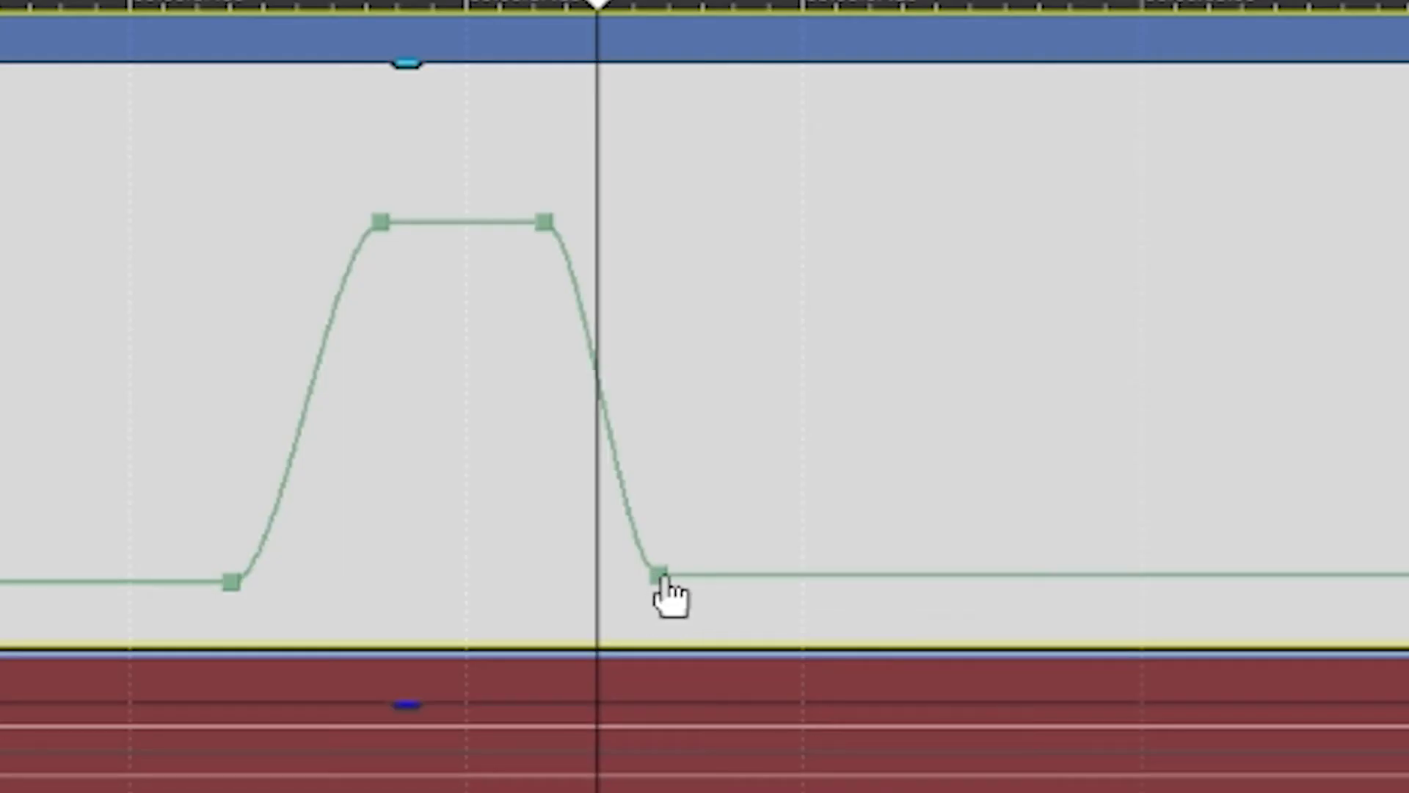
pyautogui.moveTo(663, 578)
pyautogui.mouseDown()
pyautogui.moveTo(689, 535)
pyautogui.moveTo(670, 566)
pyautogui.moveTo(661, 552)
pyautogui.moveTo(706, 552)
pyautogui.moveTo(670, 581)
pyautogui.mouseUp()
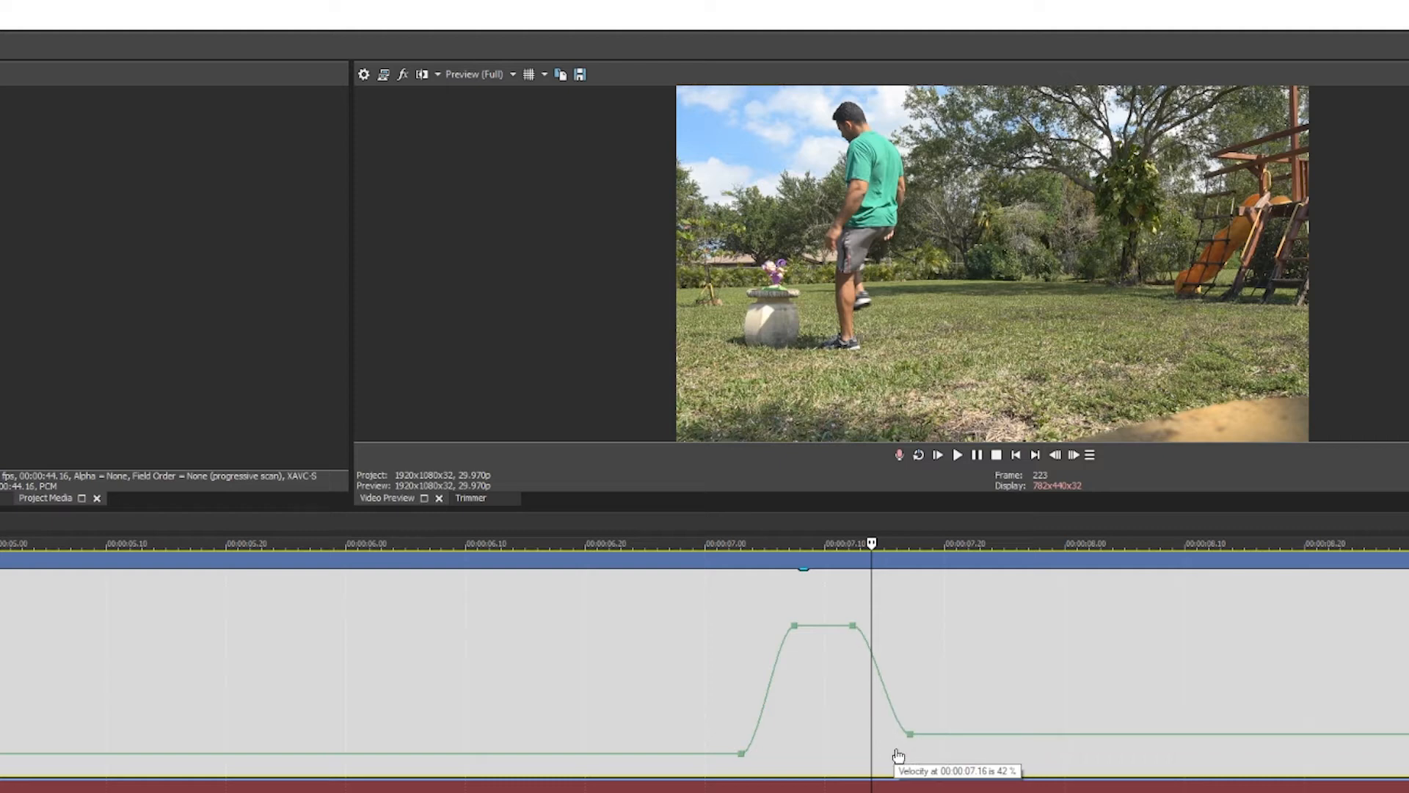
pyautogui.moveTo(898, 756); pyautogui.dragTo(893, 749)
pyautogui.rightClick(893, 749)
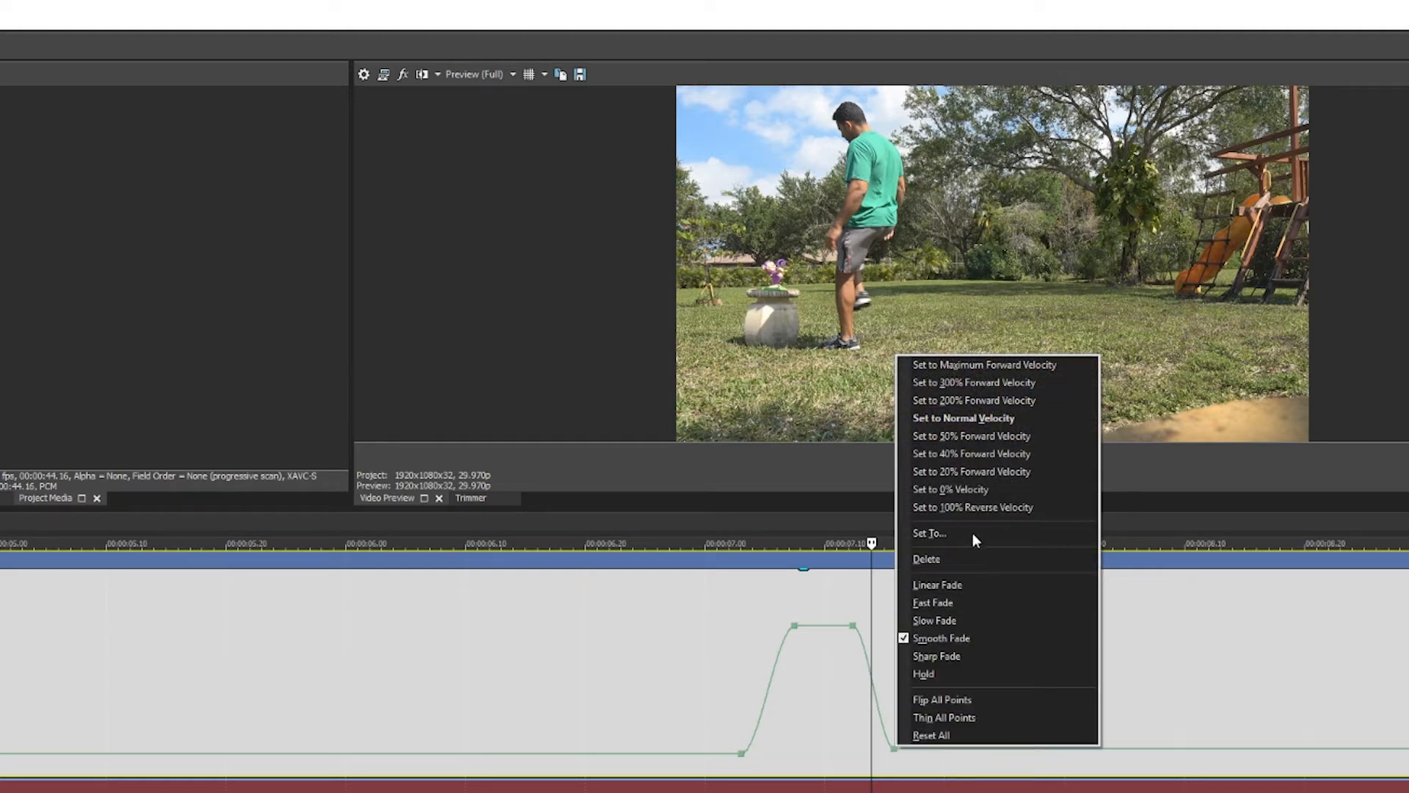
pyautogui.click(971, 471)
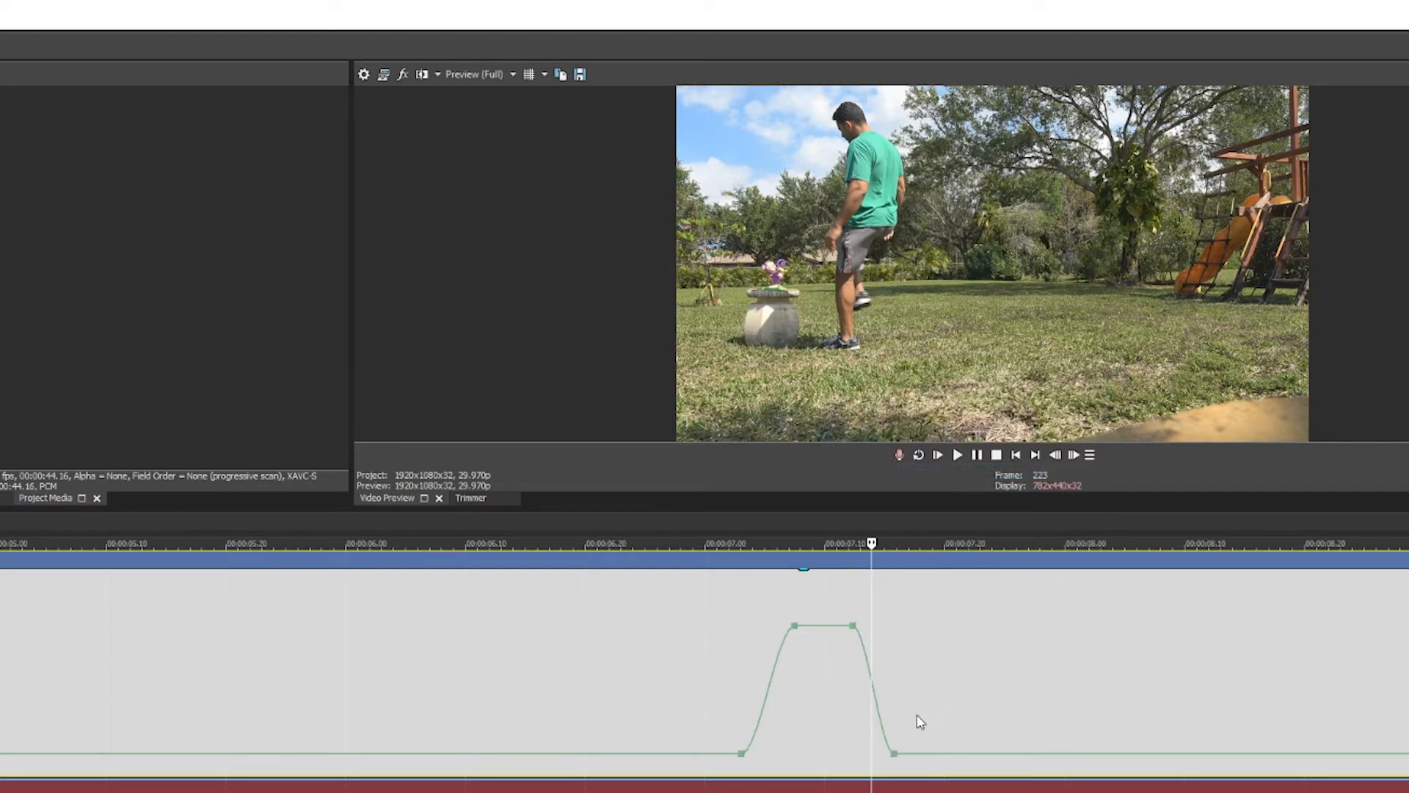
# Play on to the kick, add velocity points at 00:00:08.26 and about three frames after it, and set the second to normal velocity.
pyautogui.press('space')
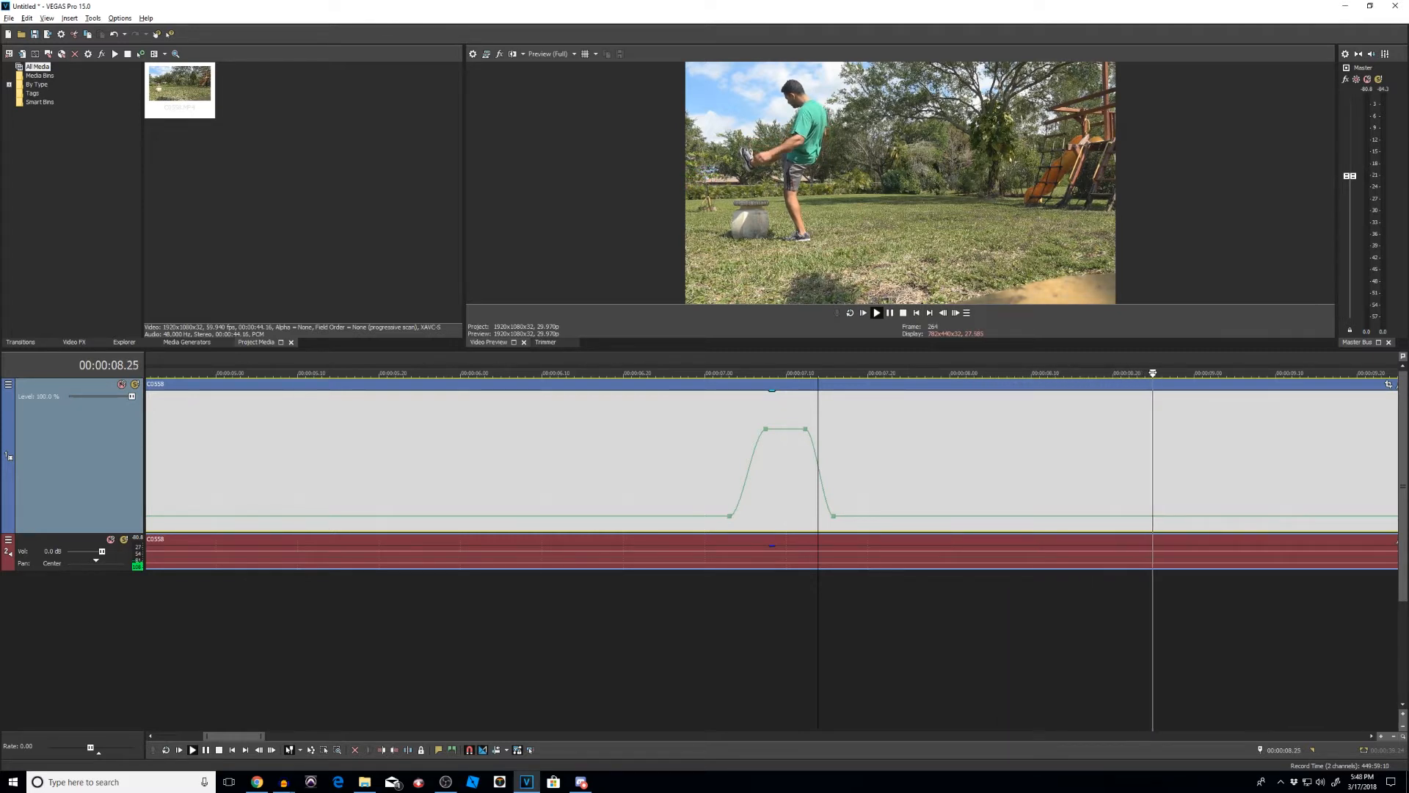
pyautogui.press('Return')
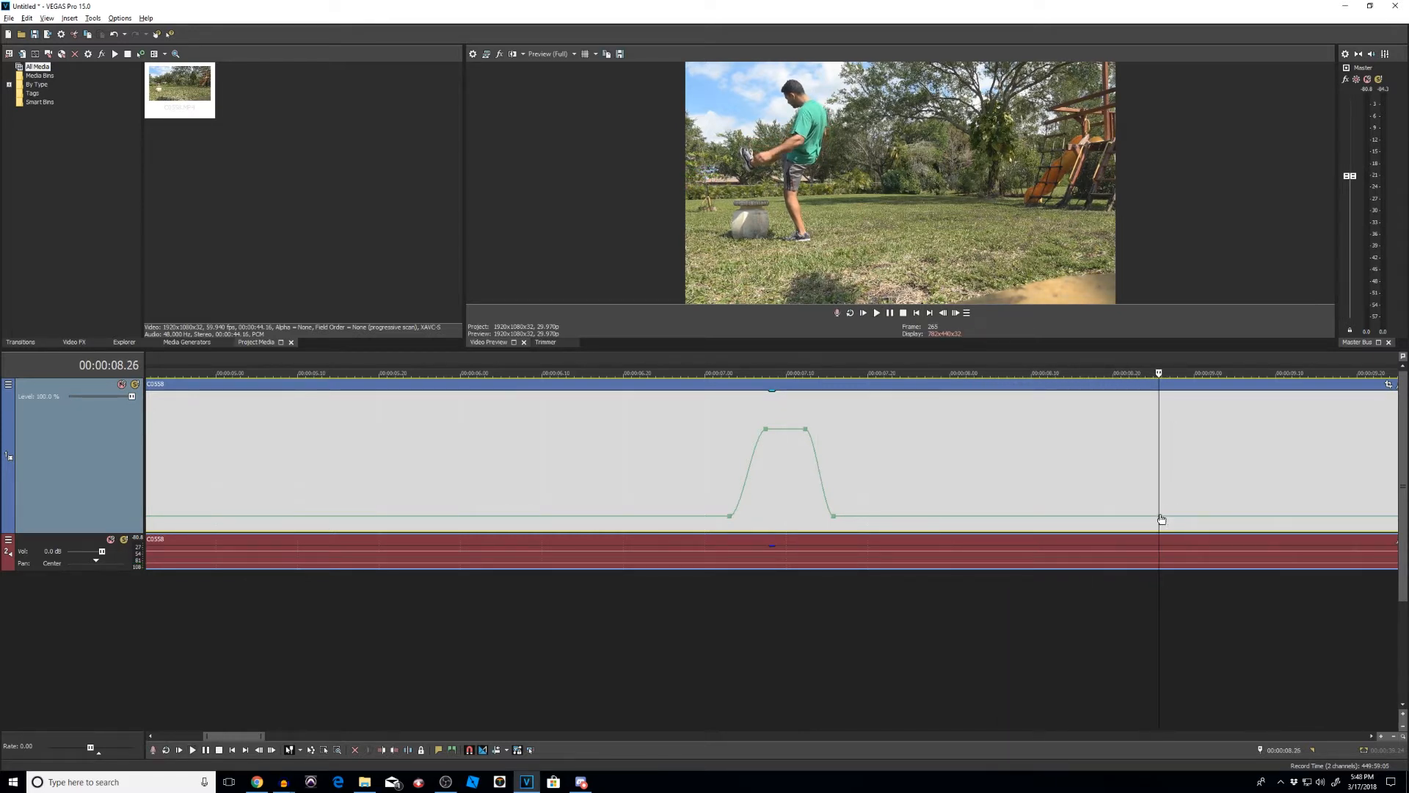
pyautogui.hscroll(10, 704, 646)
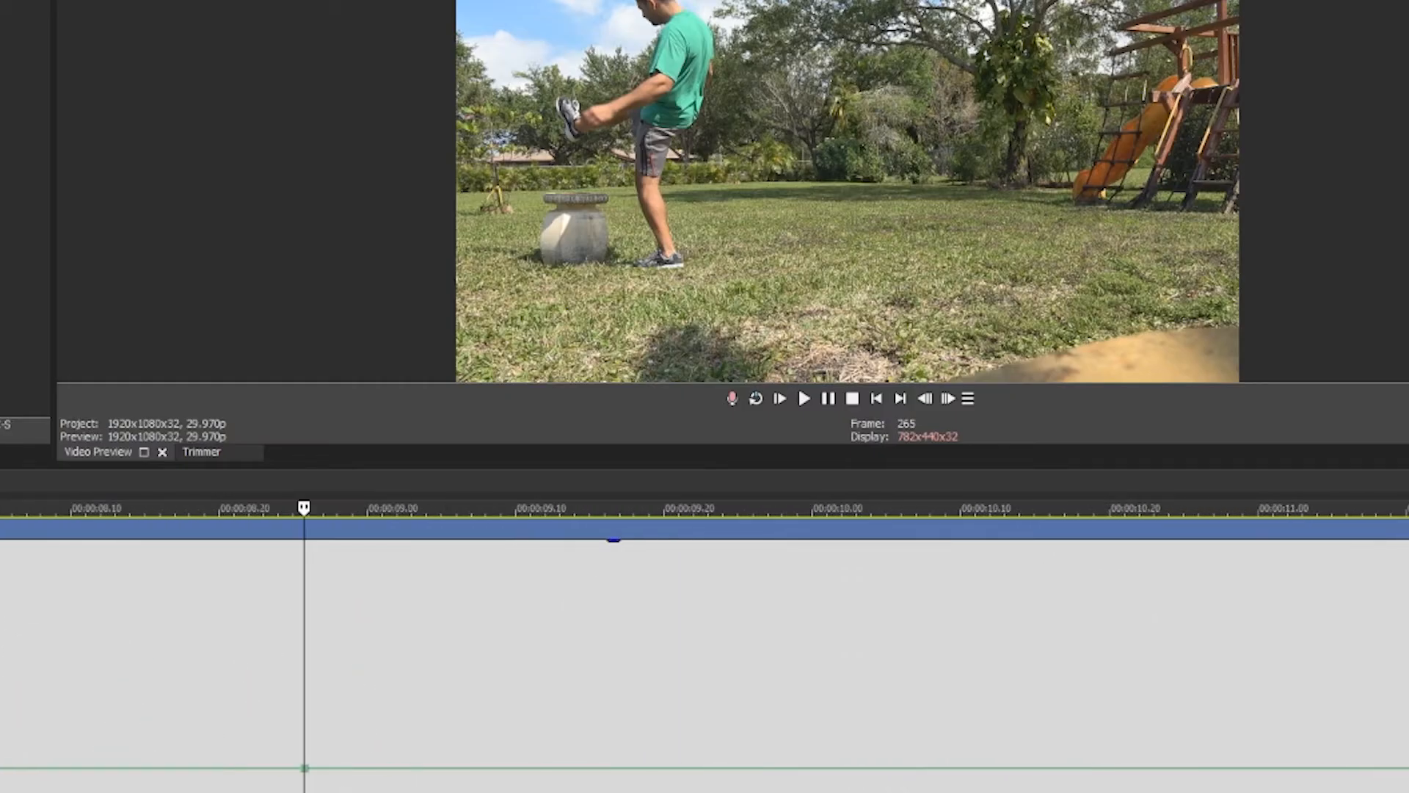
pyautogui.doubleClick(341, 768)
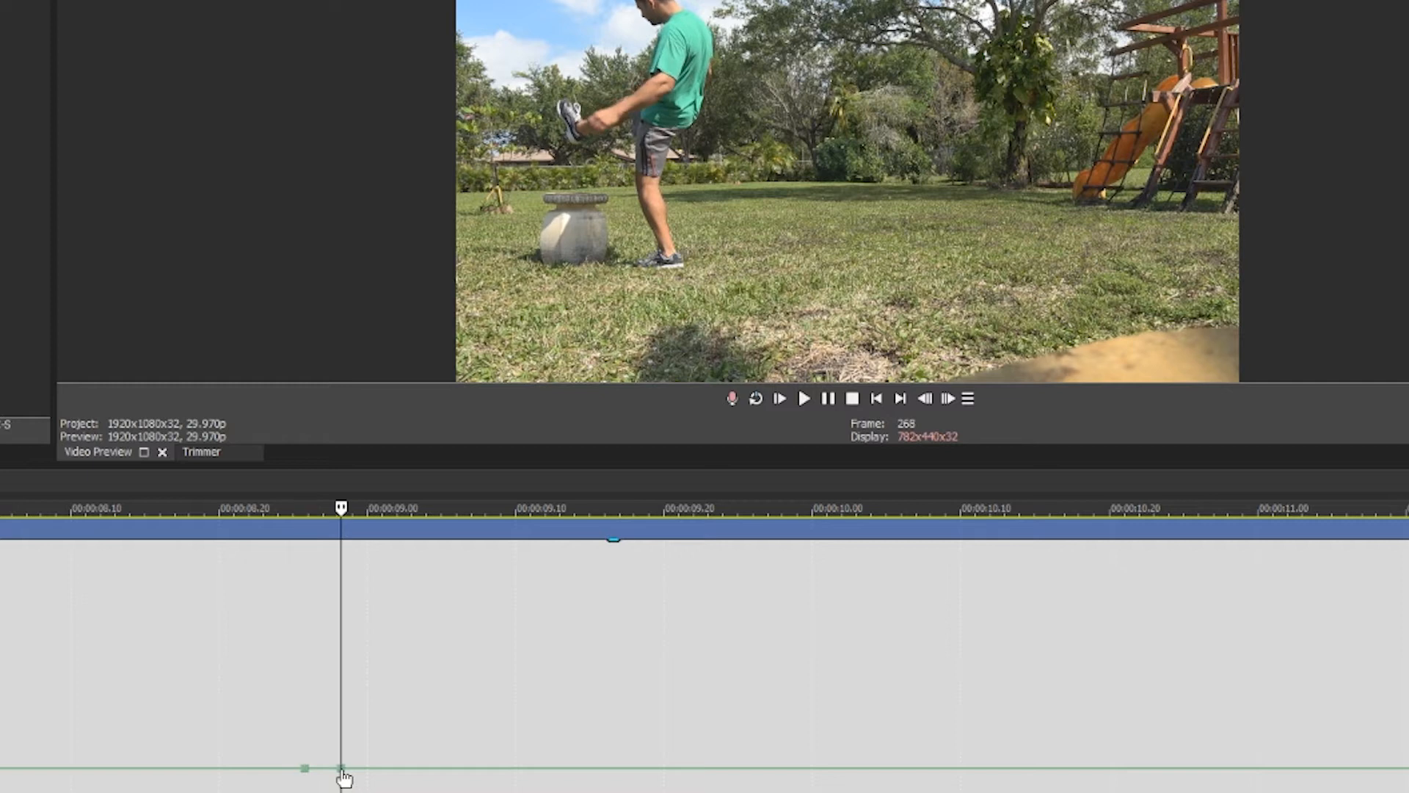
pyautogui.rightClick(342, 771)
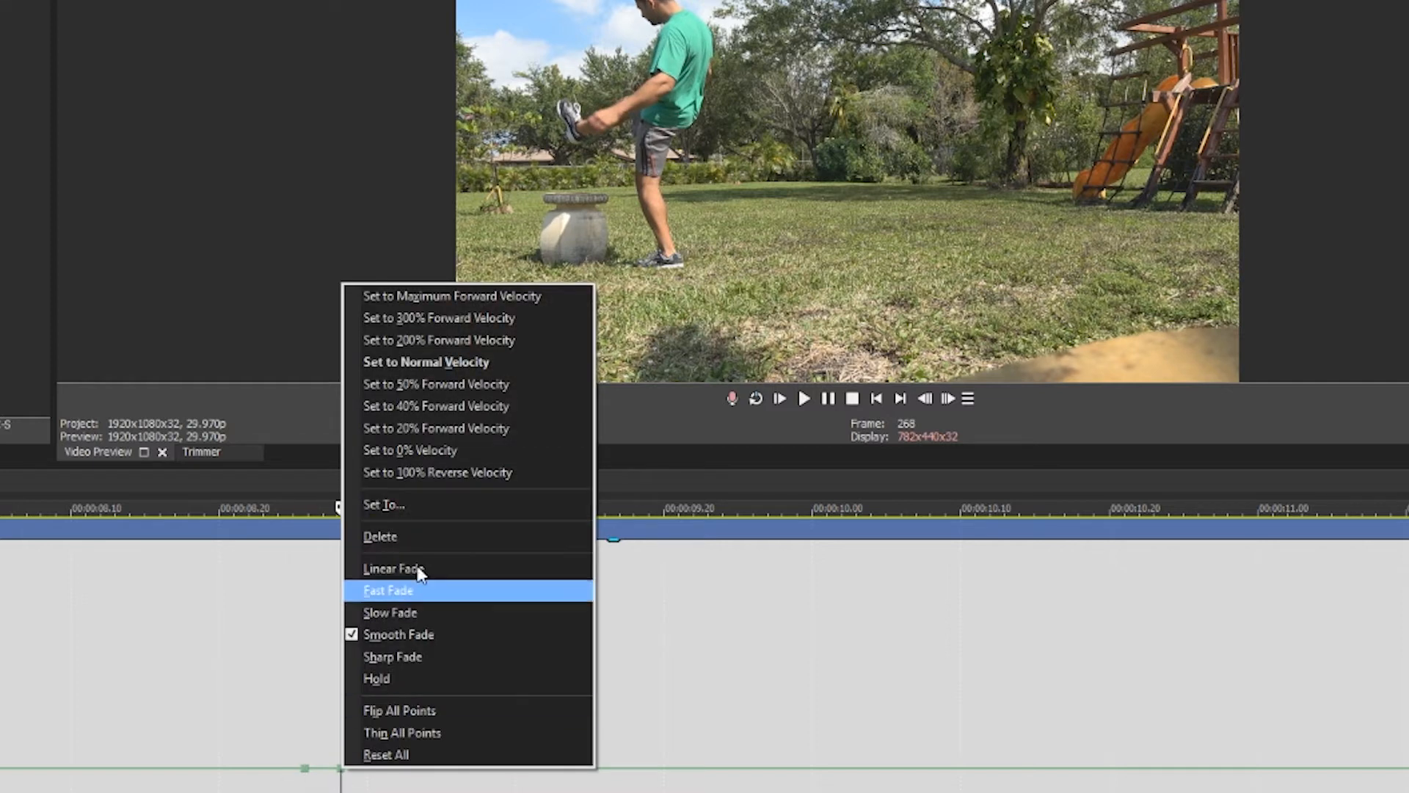
pyautogui.click(441, 363)
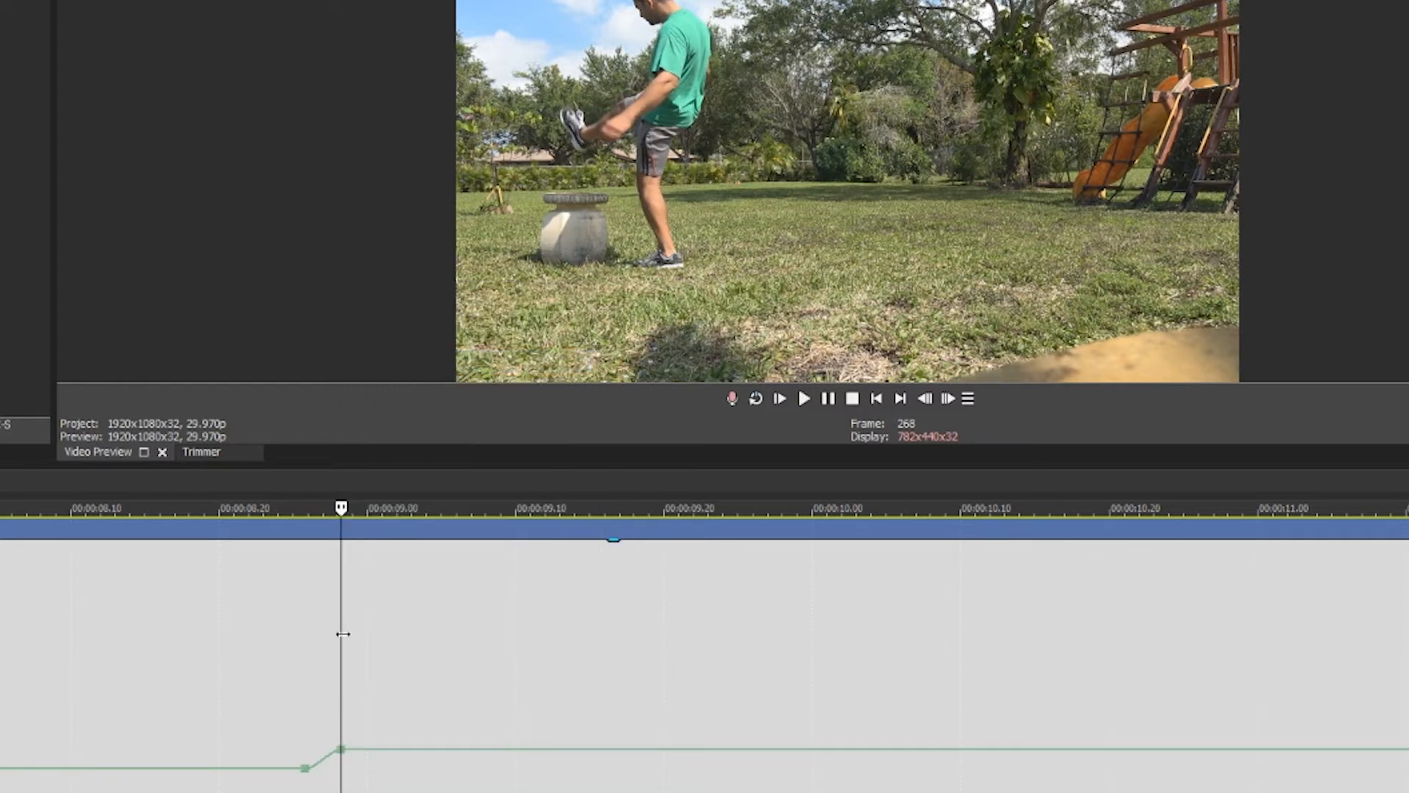
# Play the normal-speed section after the last velocity point, stopping at about 00:00:12.13.
pyautogui.press('space')
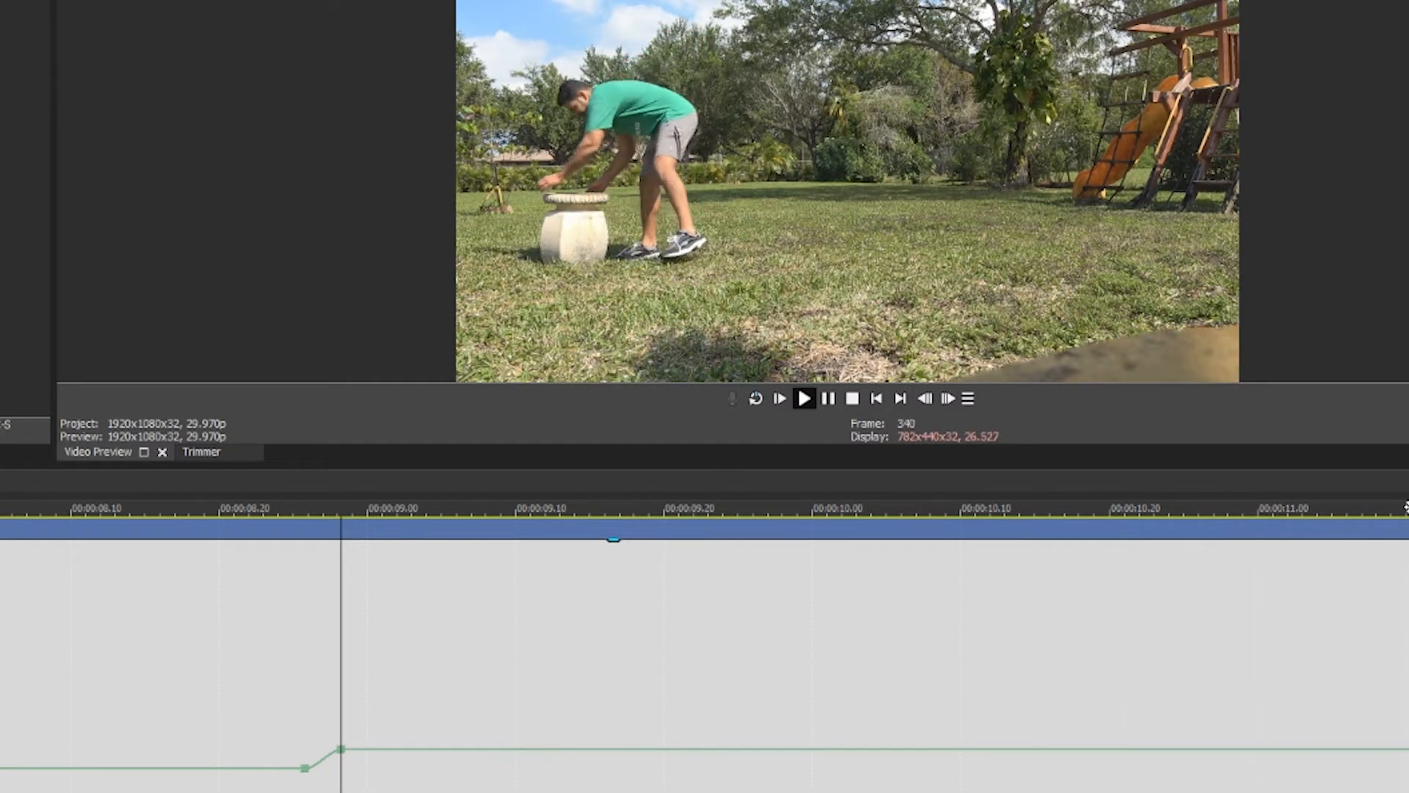
pyautogui.press('Return')
pyautogui.scroll(-2, 666, 631)
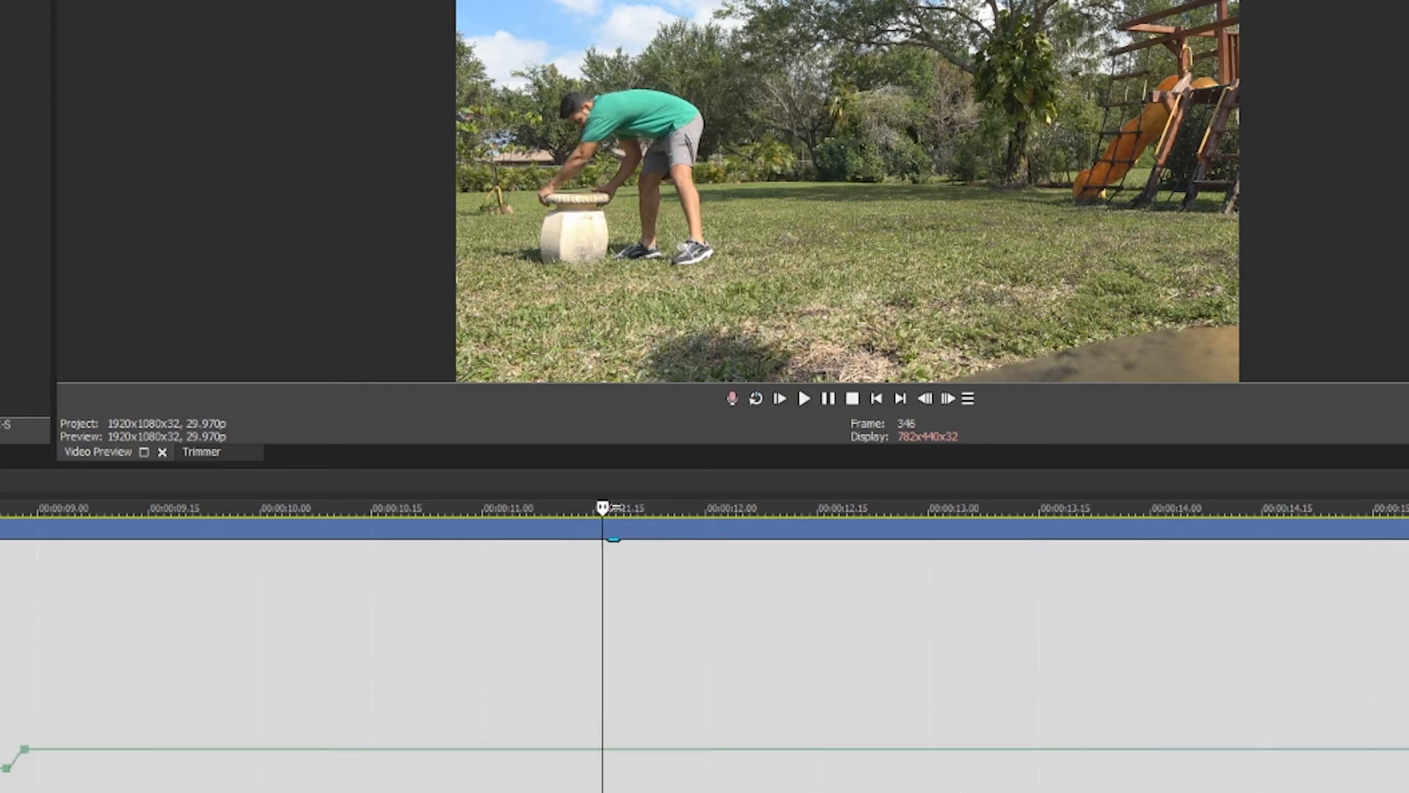
pyautogui.press('space')
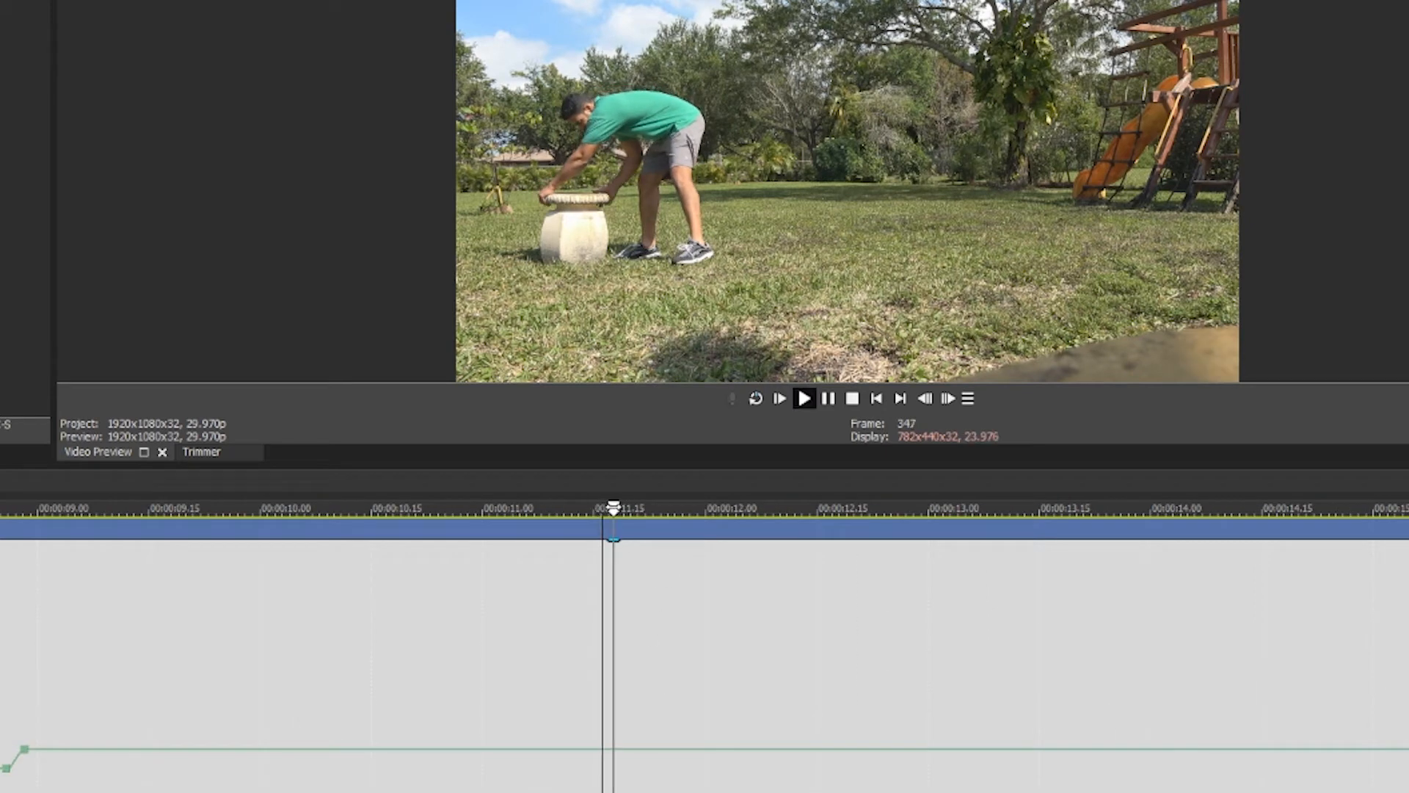
pyautogui.press('Return')
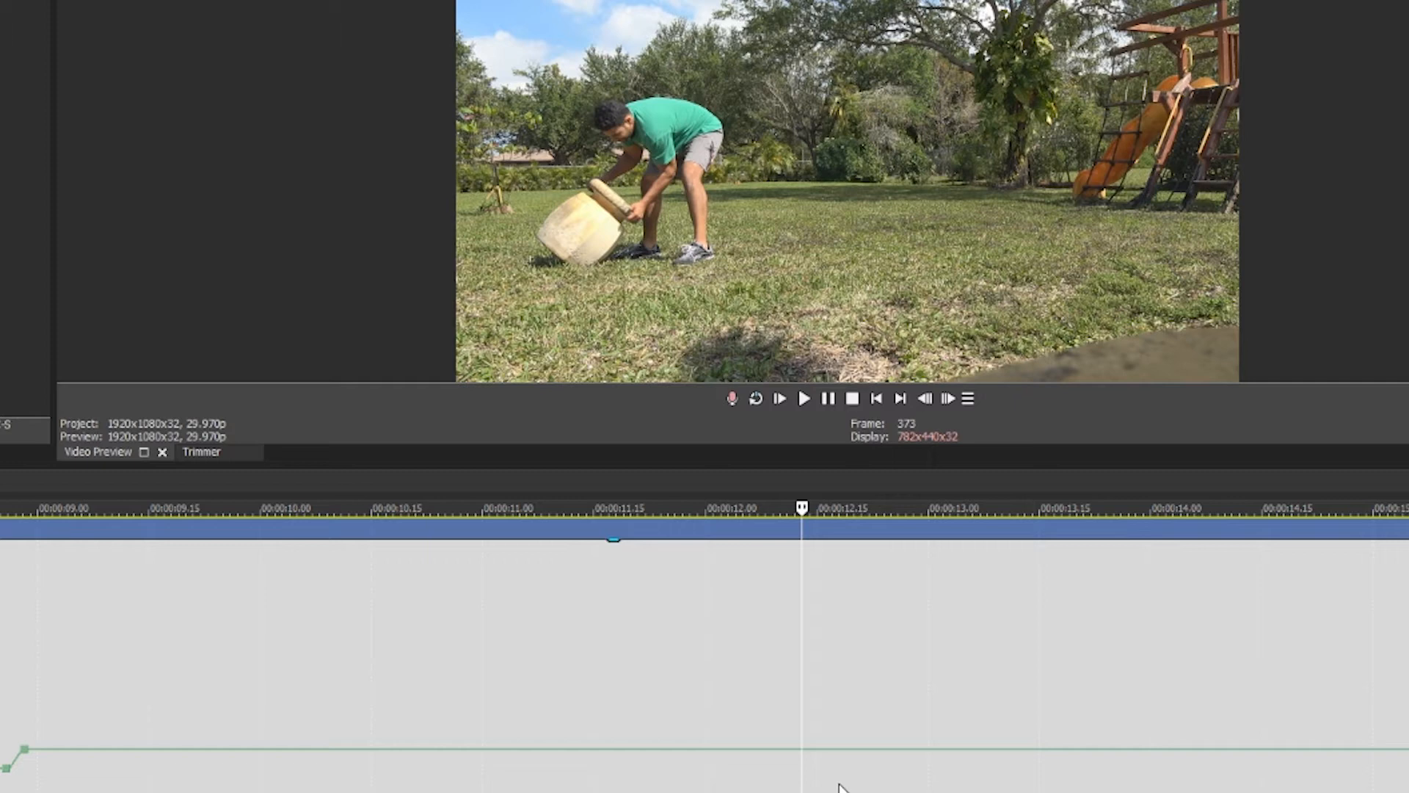
# Add velocity points at about 00:00:12.13 and 00:00:12.19 and set the second one to a custom velocity of 500%.
pyautogui.doubleClick(801, 750)
pyautogui.doubleClick(814, 751)
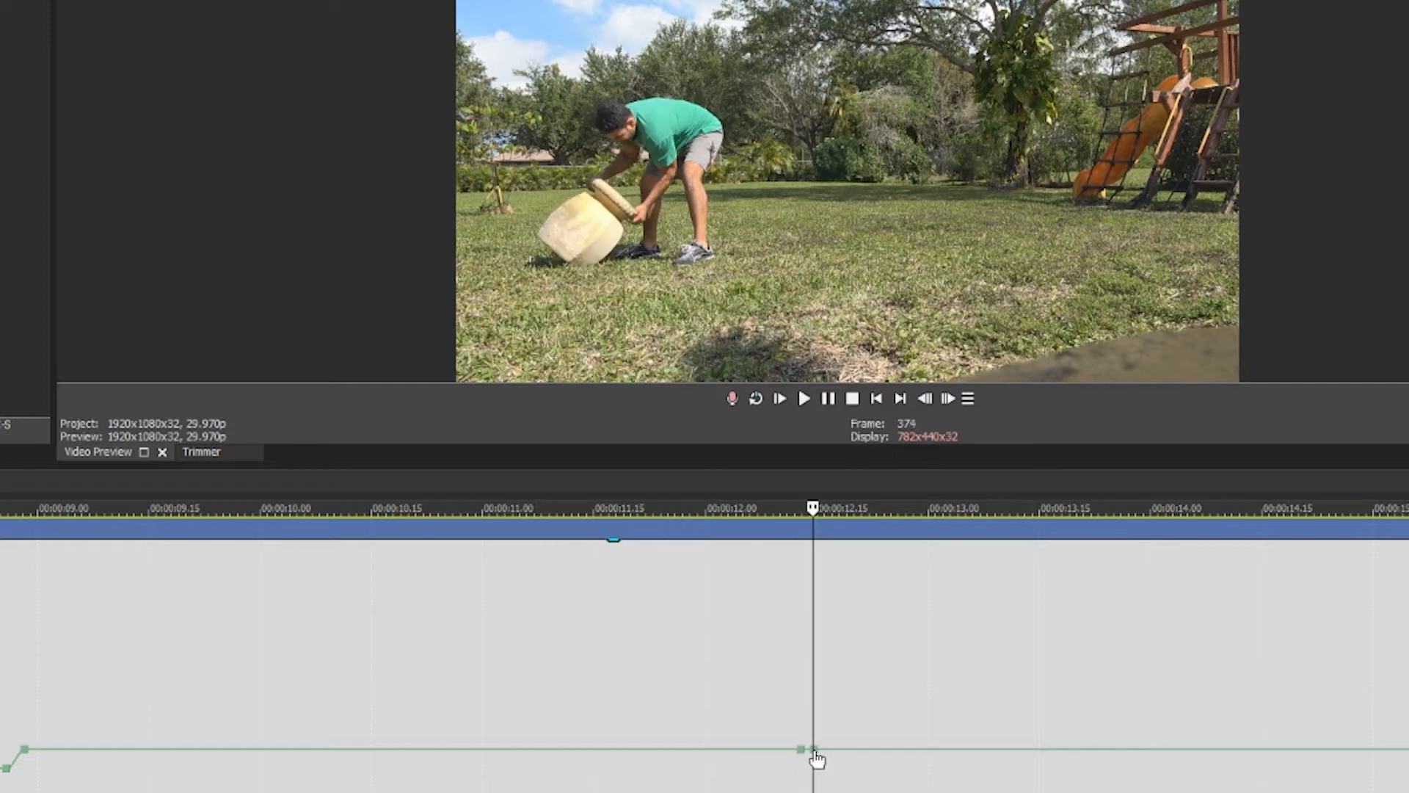
pyautogui.moveTo(816, 750); pyautogui.dragTo(853, 748)
pyautogui.rightClick(851, 750)
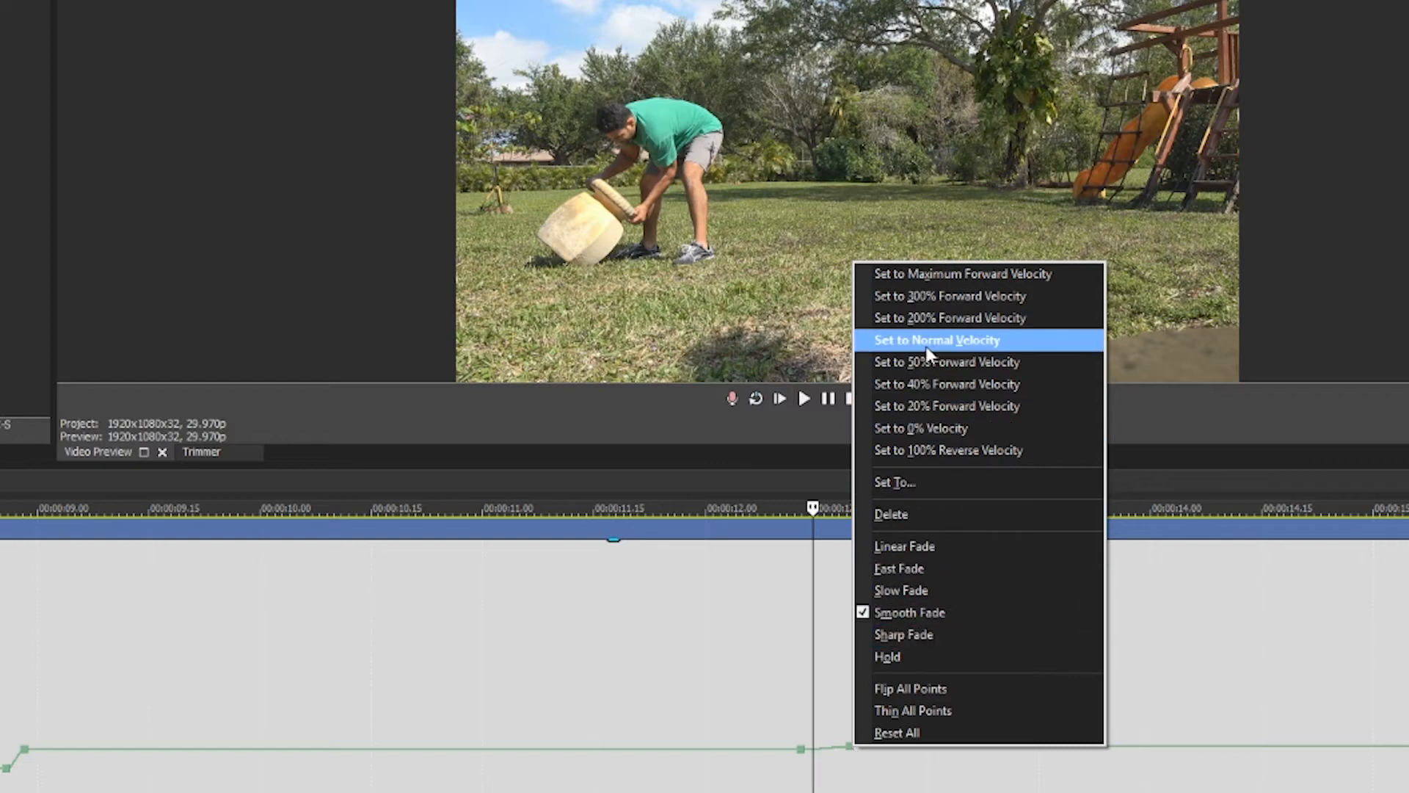
pyautogui.click(928, 342)
pyautogui.rightClick(851, 750)
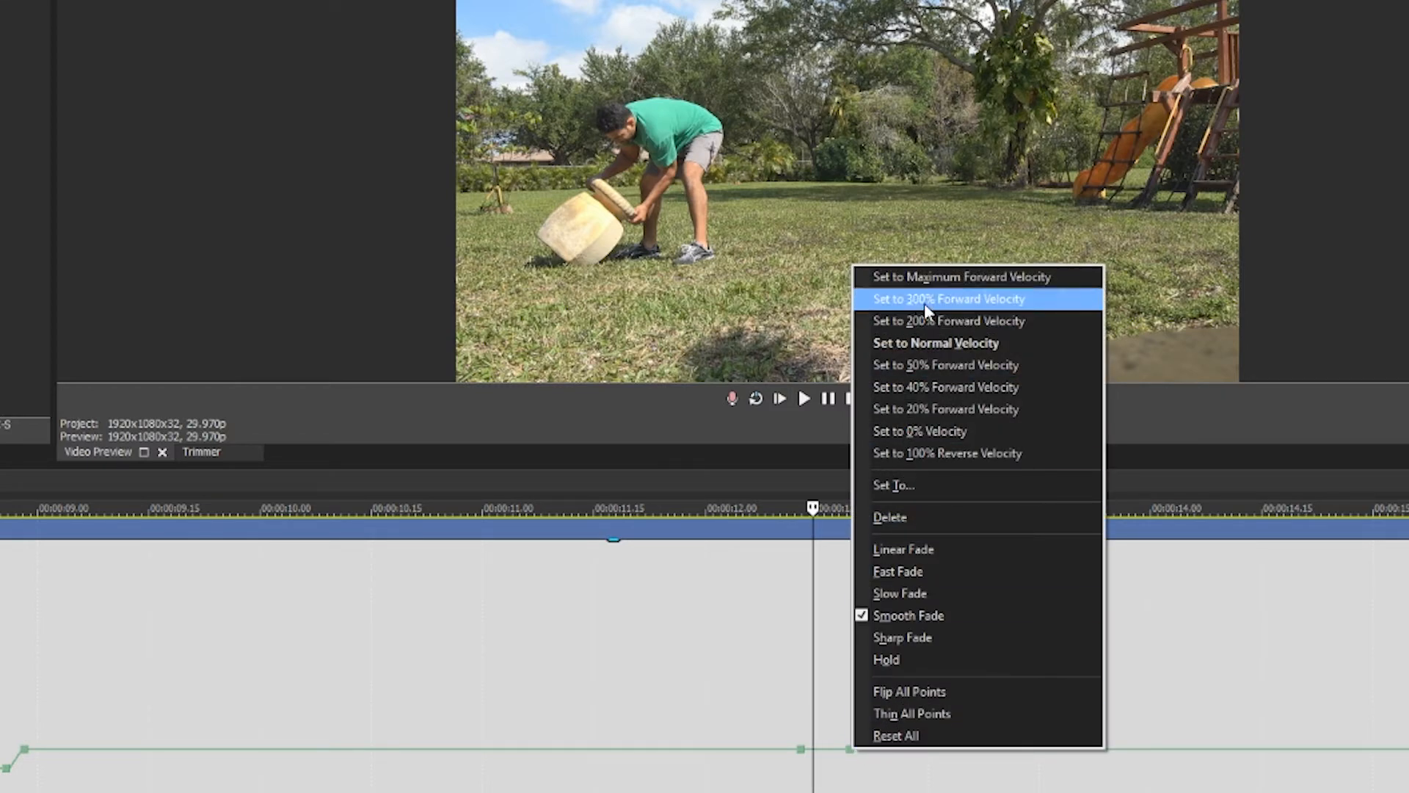
pyautogui.click(917, 484)
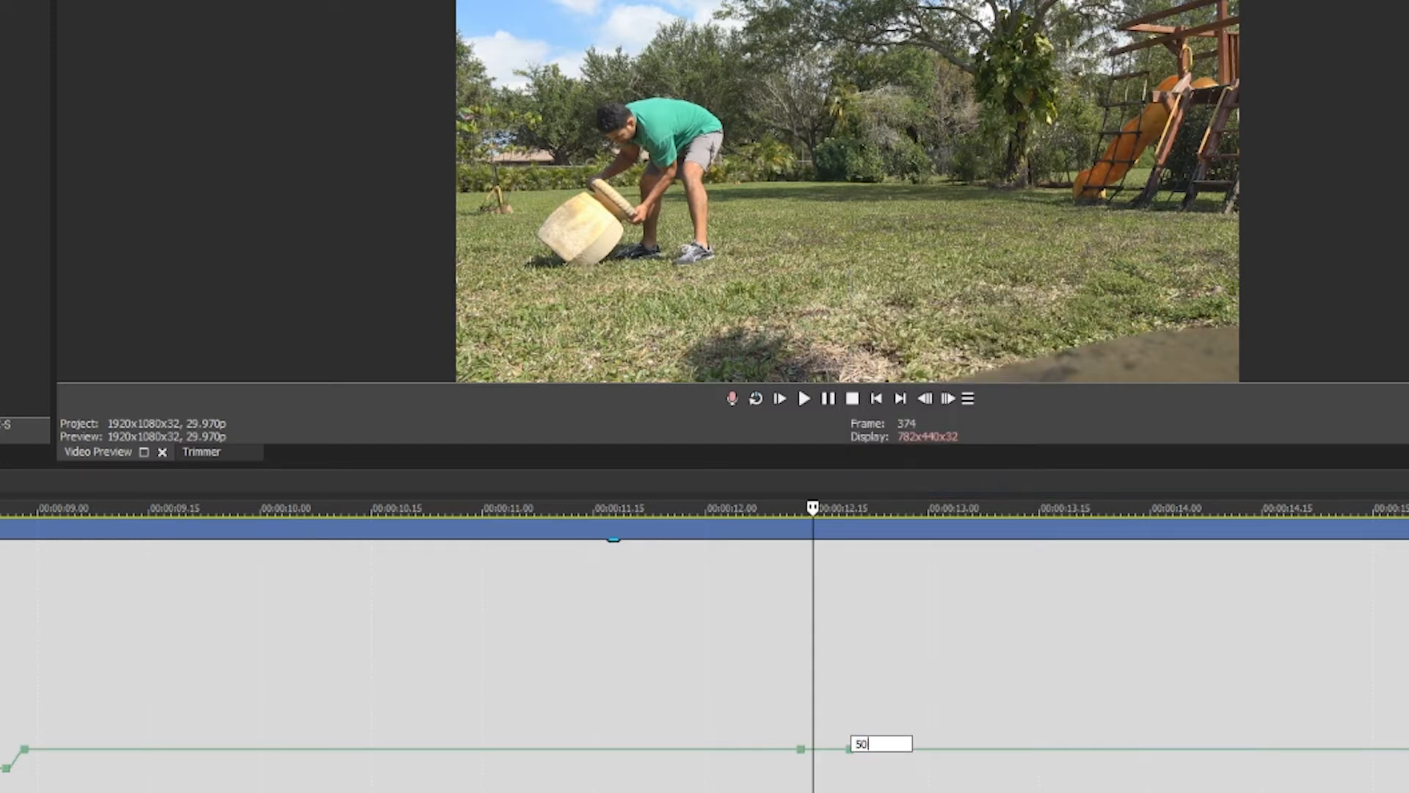
pyautogui.press('Return')
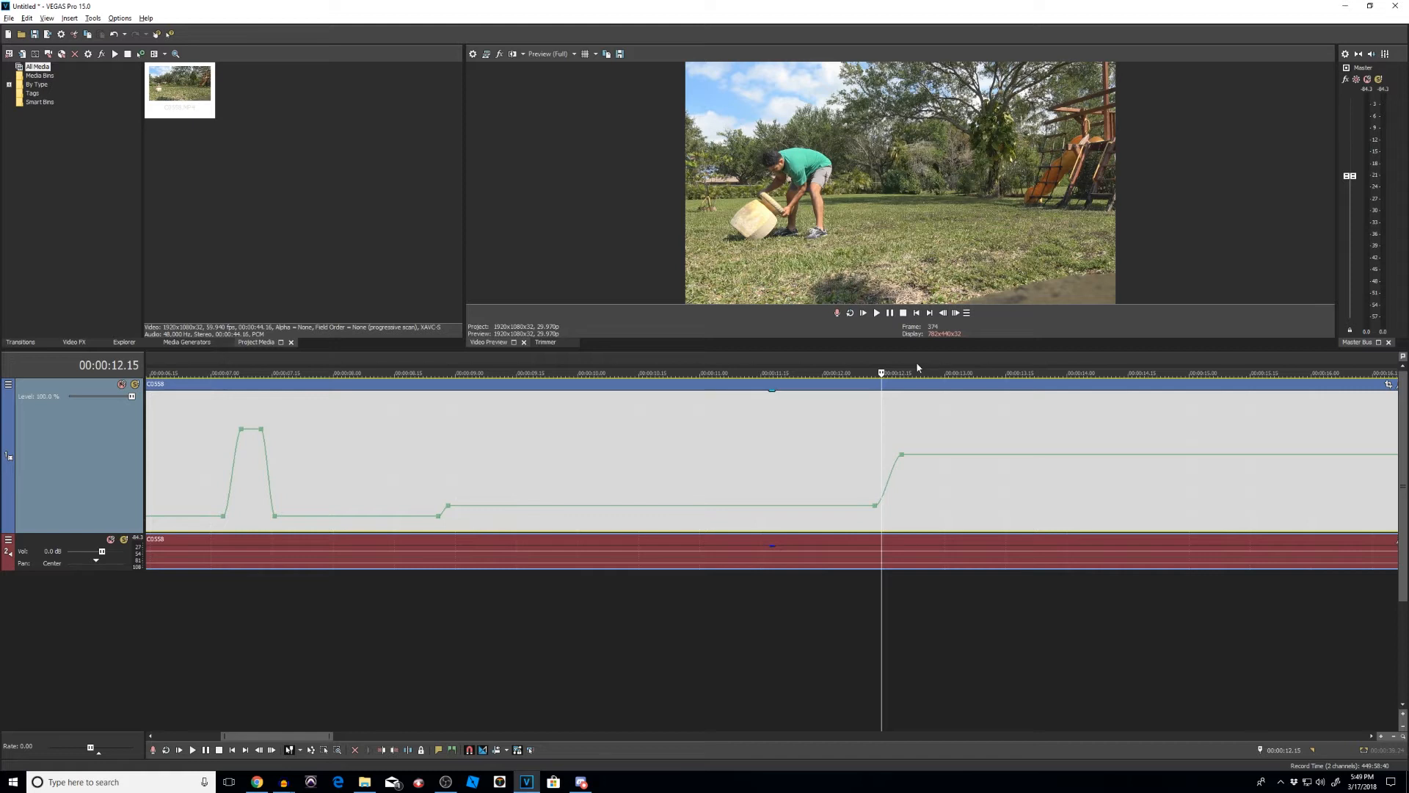
# Play the sped-up section, add velocity points at about 00:00:14.16 and 00:00:14.20, and set the second one to 20% forward velocity.
pyautogui.press('space')
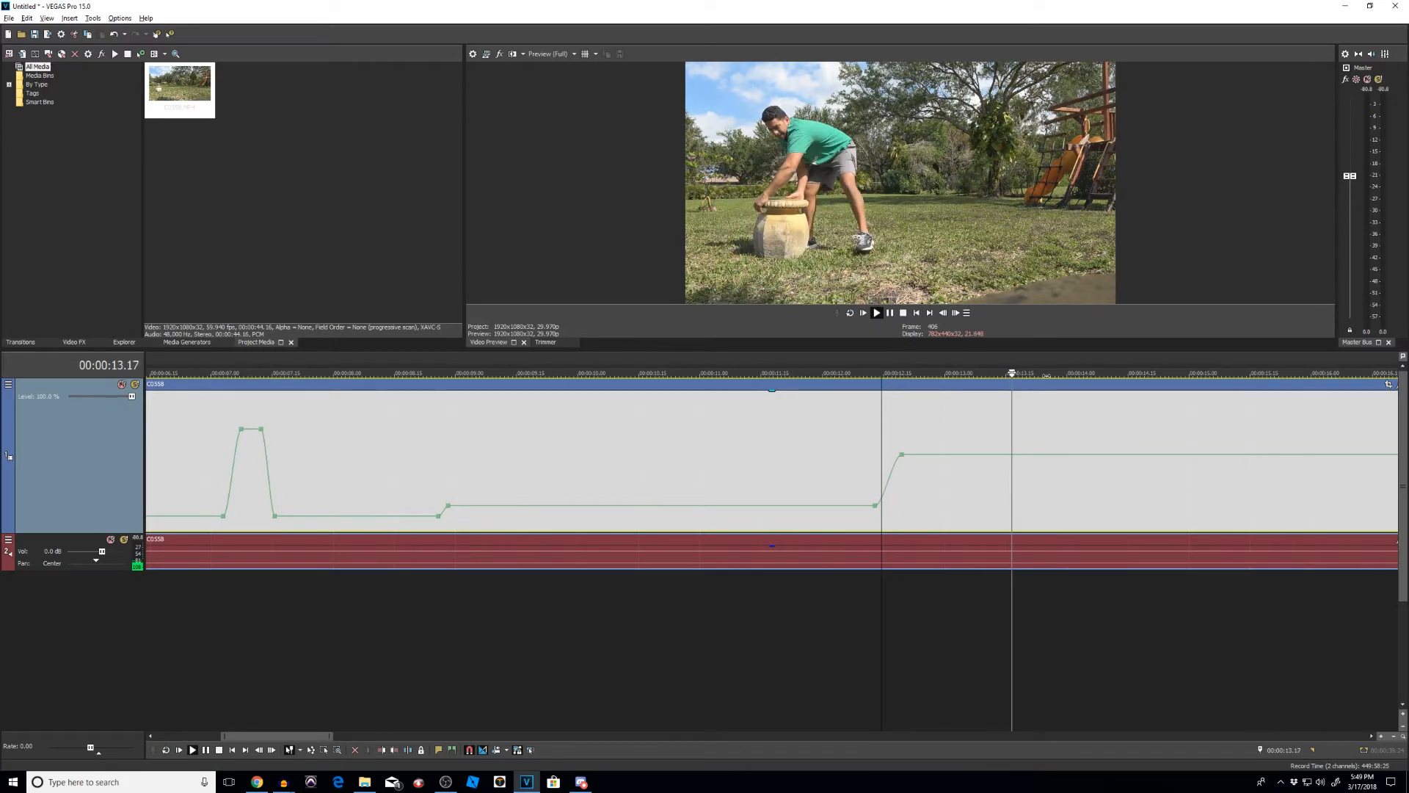
pyautogui.press('space')
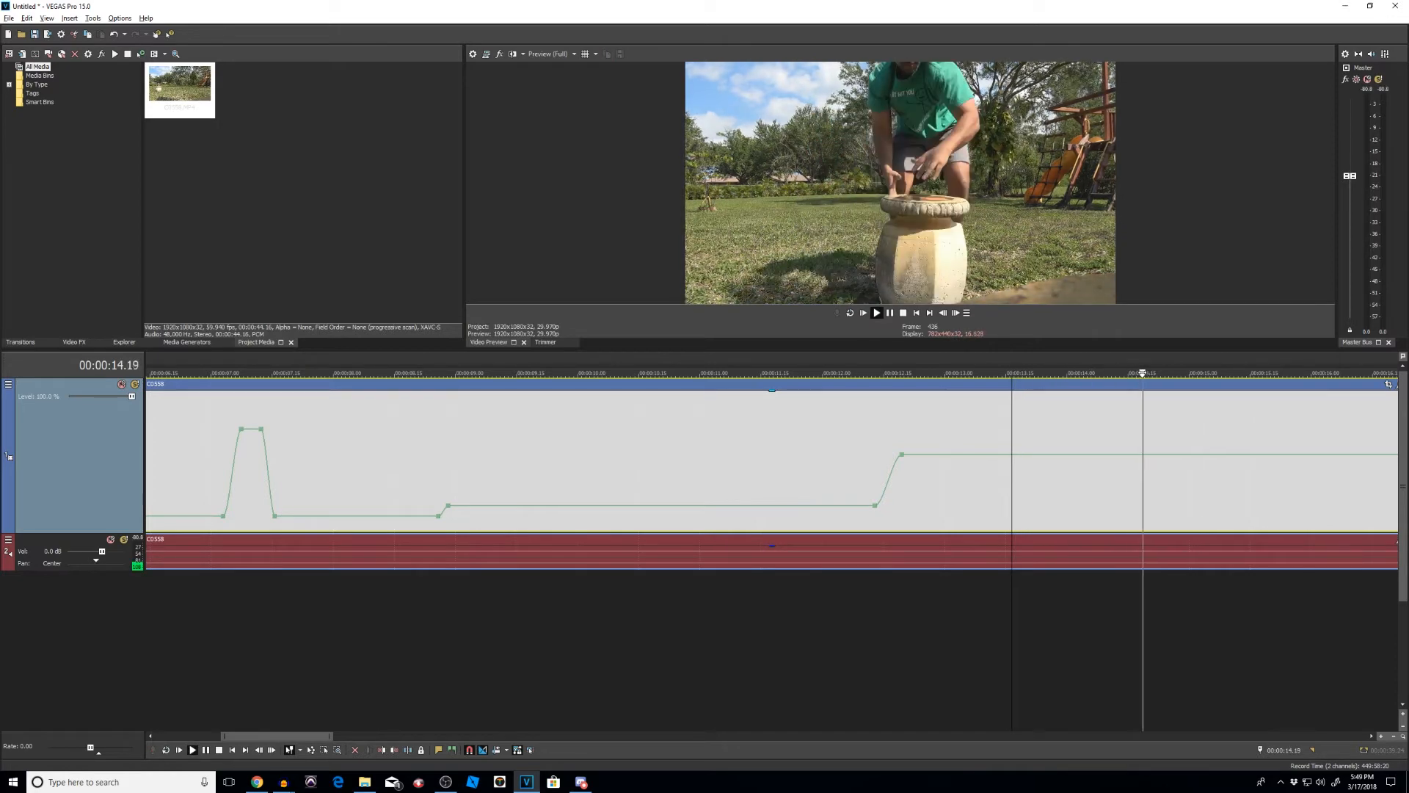
pyautogui.press('j')
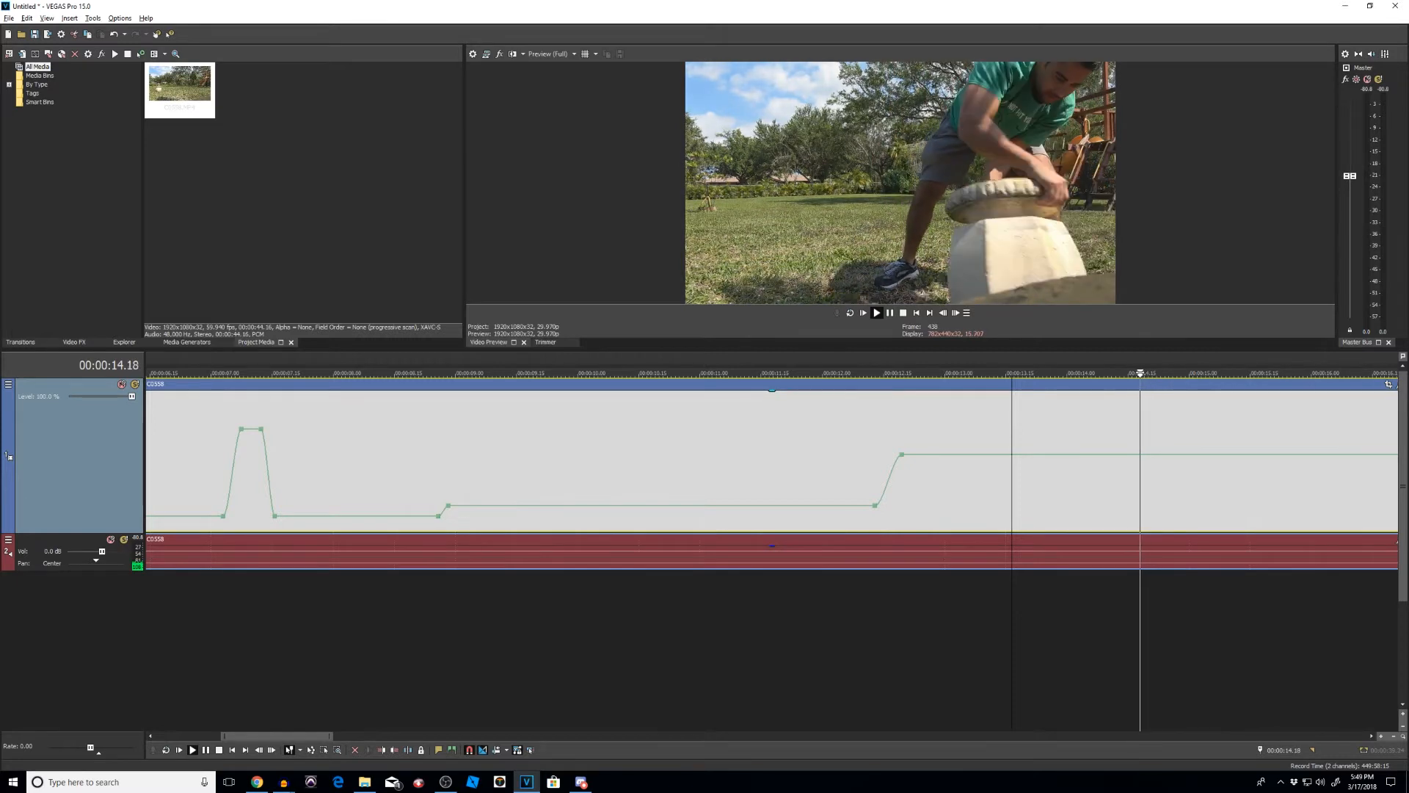
pyautogui.press('k')
pyautogui.press('j')
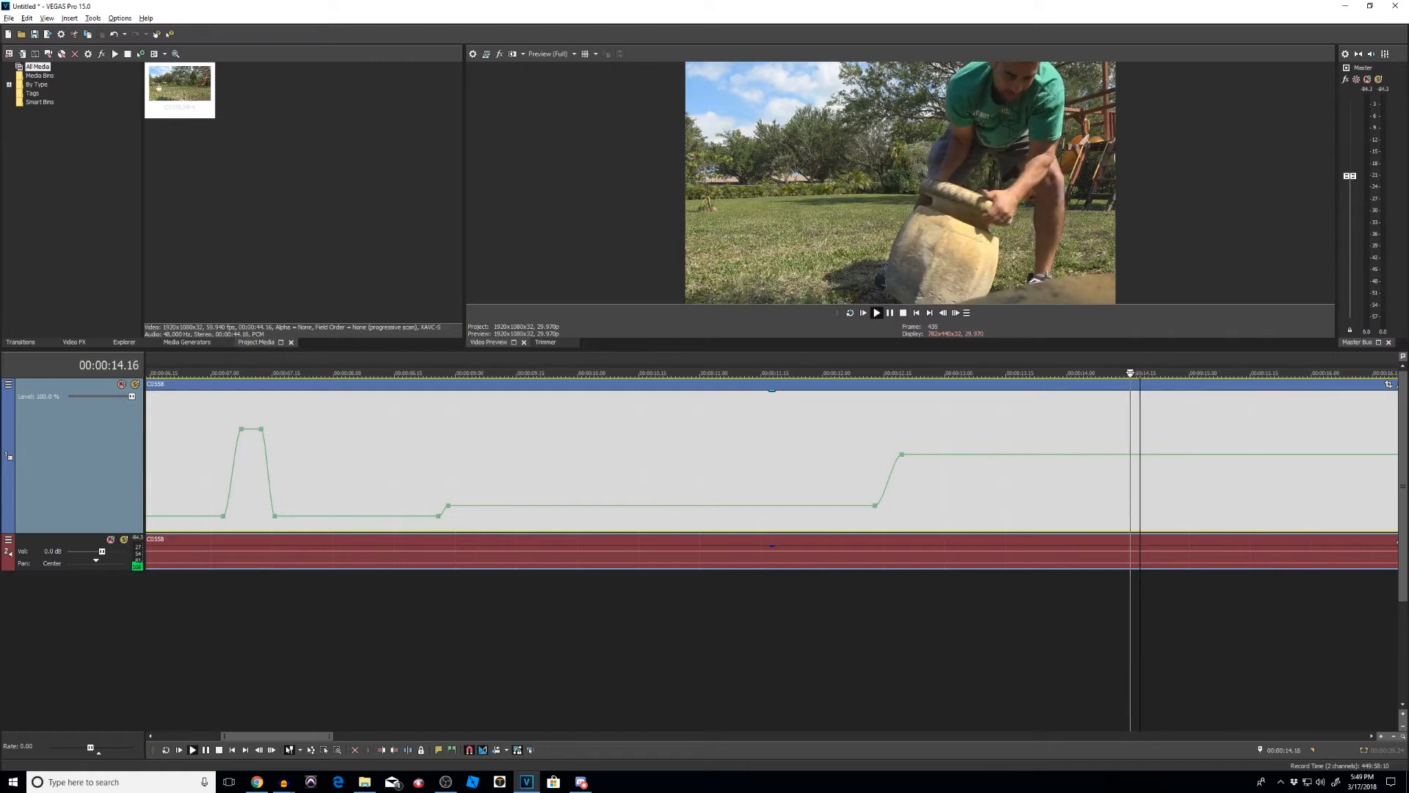
pyautogui.press('k')
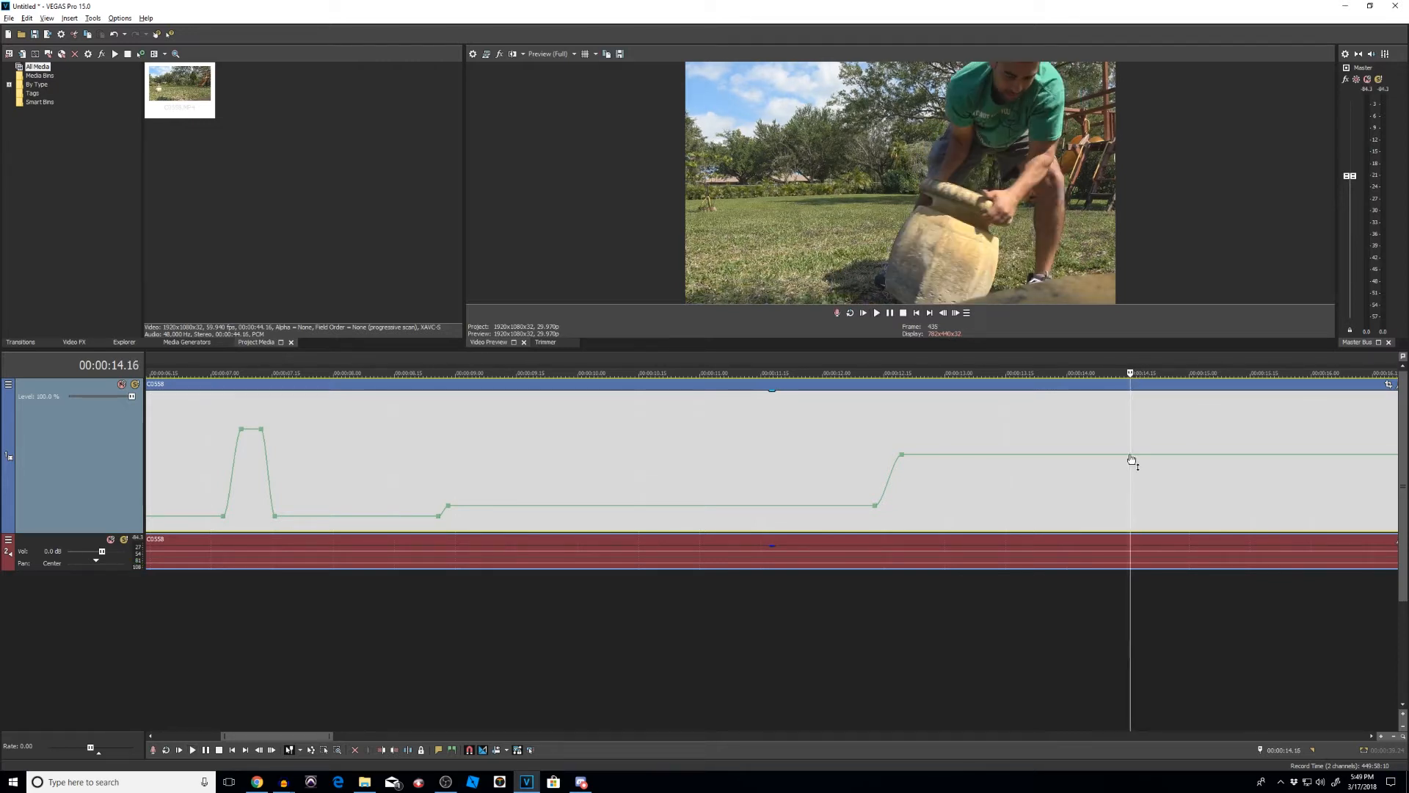
pyautogui.rightClick(1148, 457)
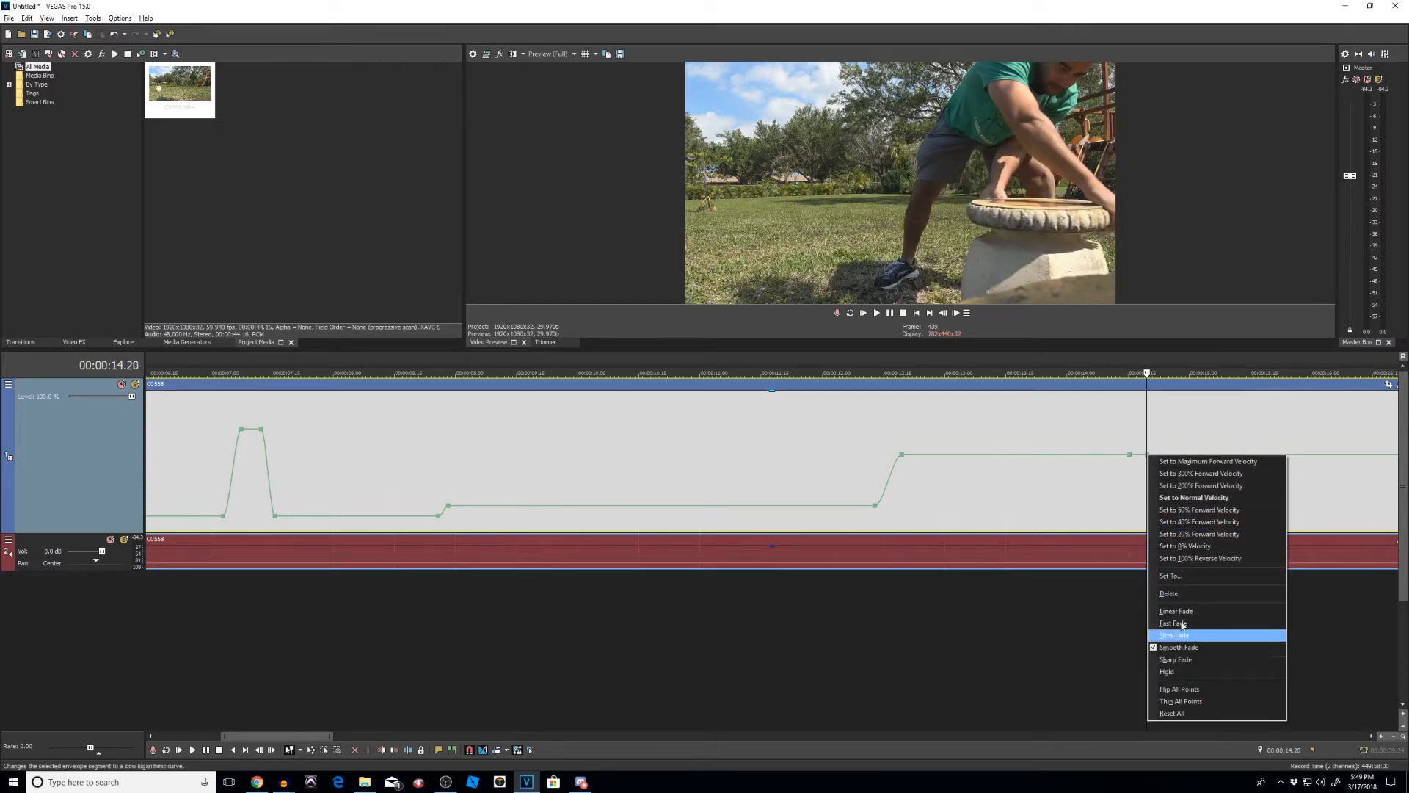
pyautogui.click(1177, 546)
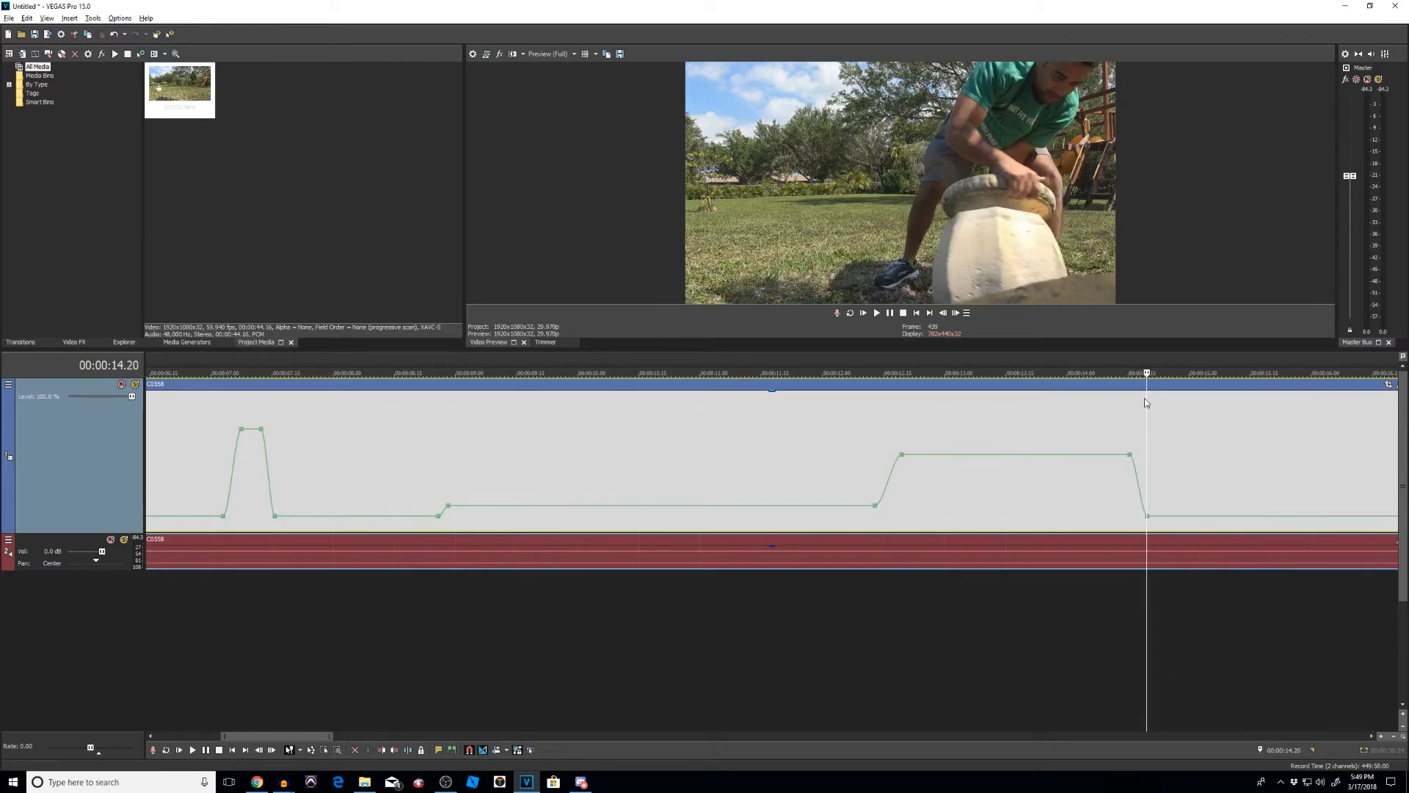
# Replay the drop into slow motion and play on through the slow section, stopping at about 00:00:18.12.
pyautogui.press('j')
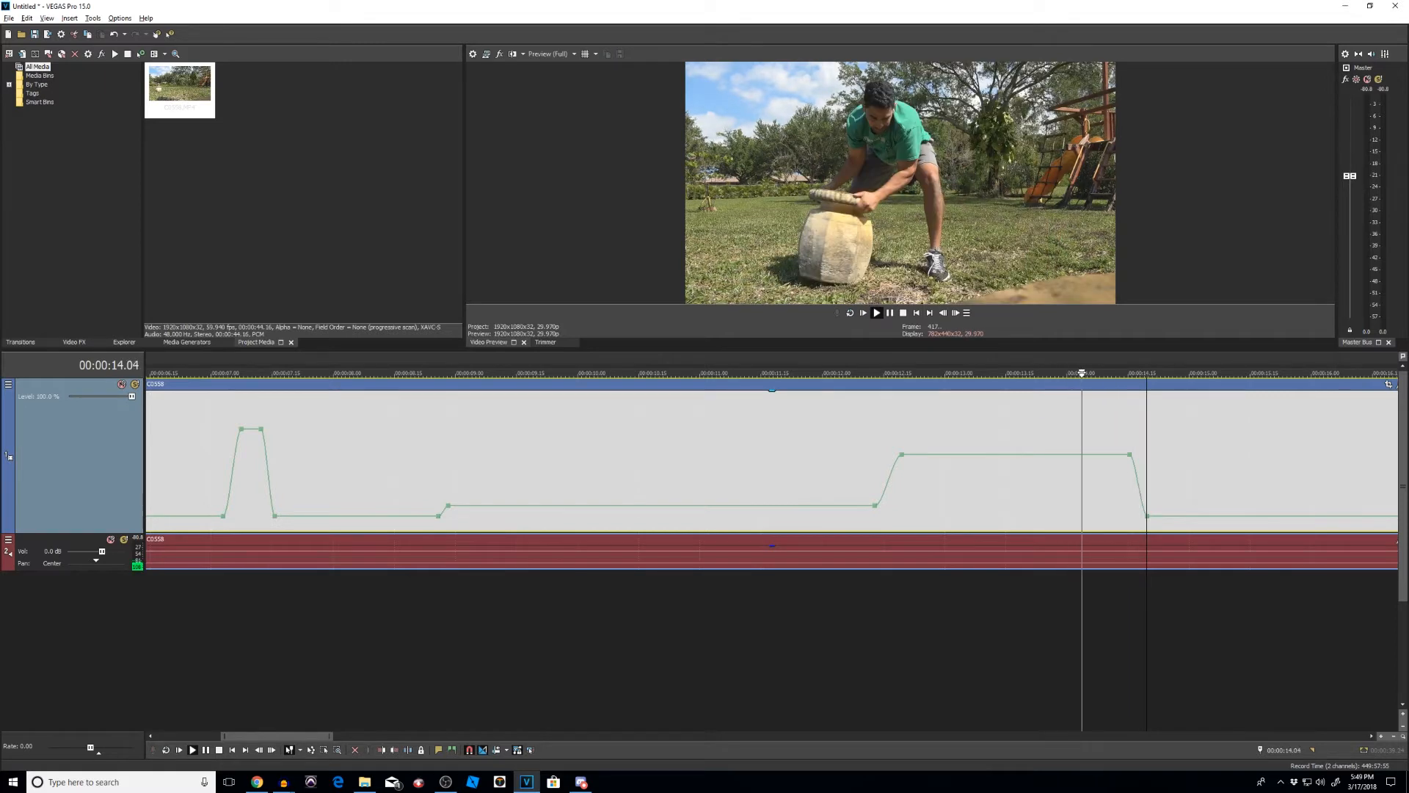
pyautogui.press('l')
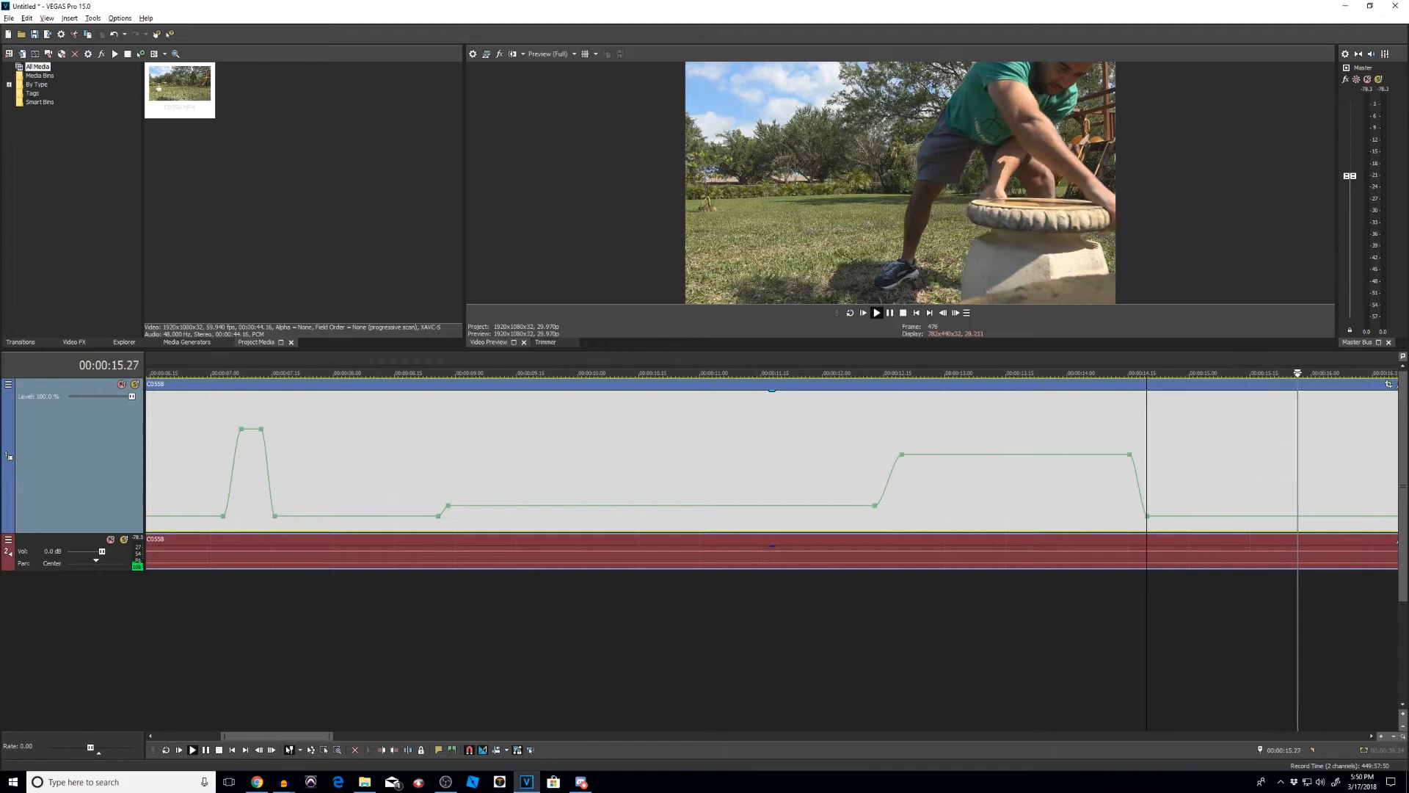
pyautogui.press('Return')
pyautogui.scroll(-3, 1332, 475)
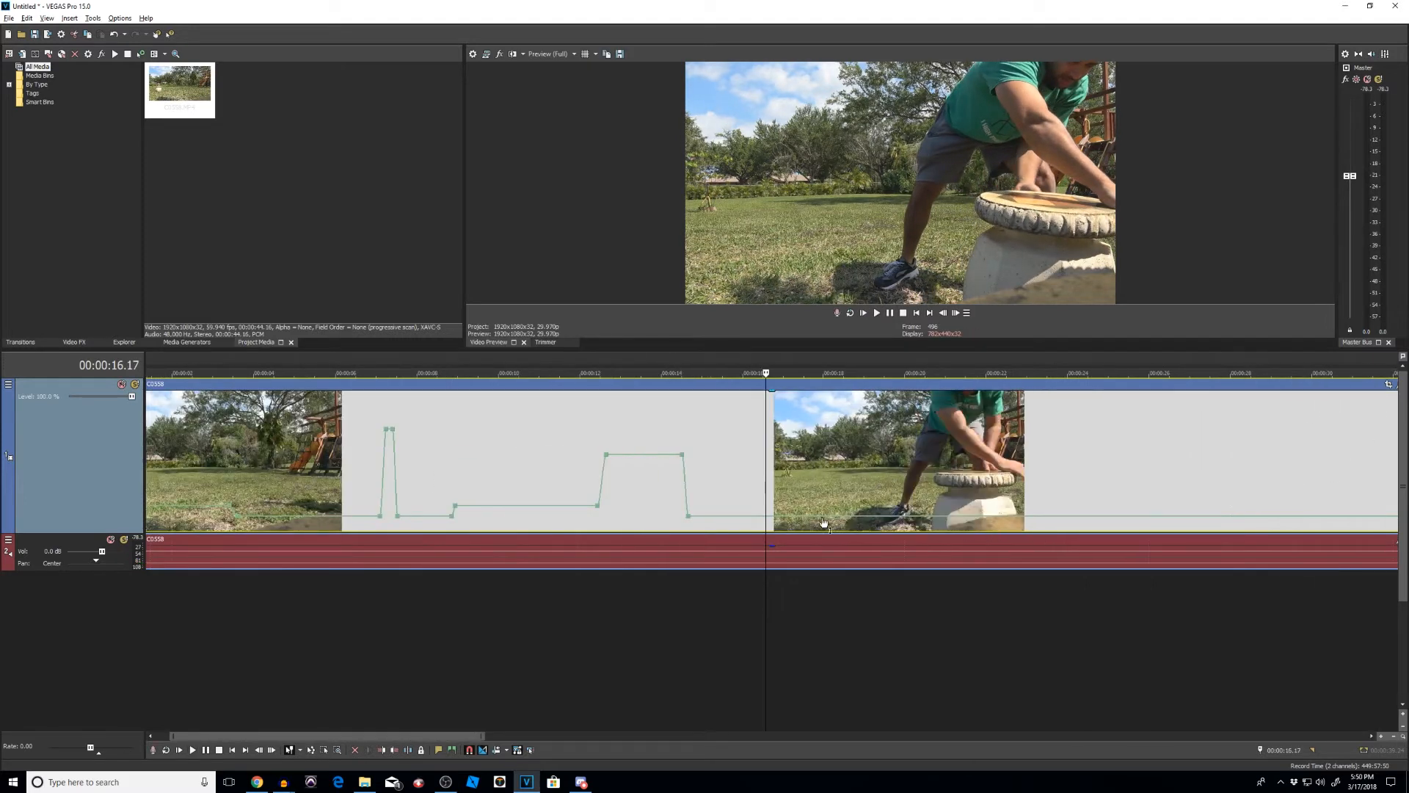
pyautogui.press('space')
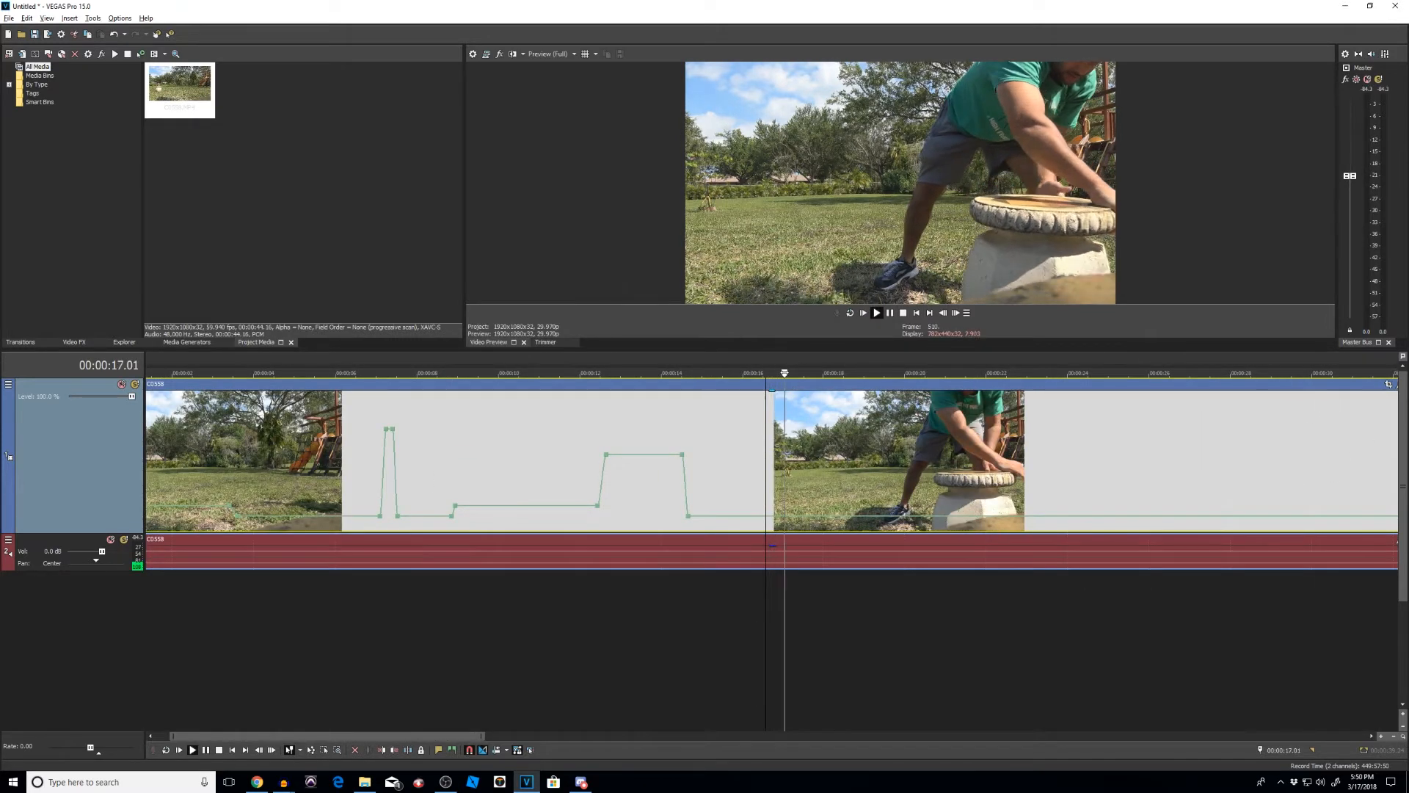
pyautogui.press('Return')
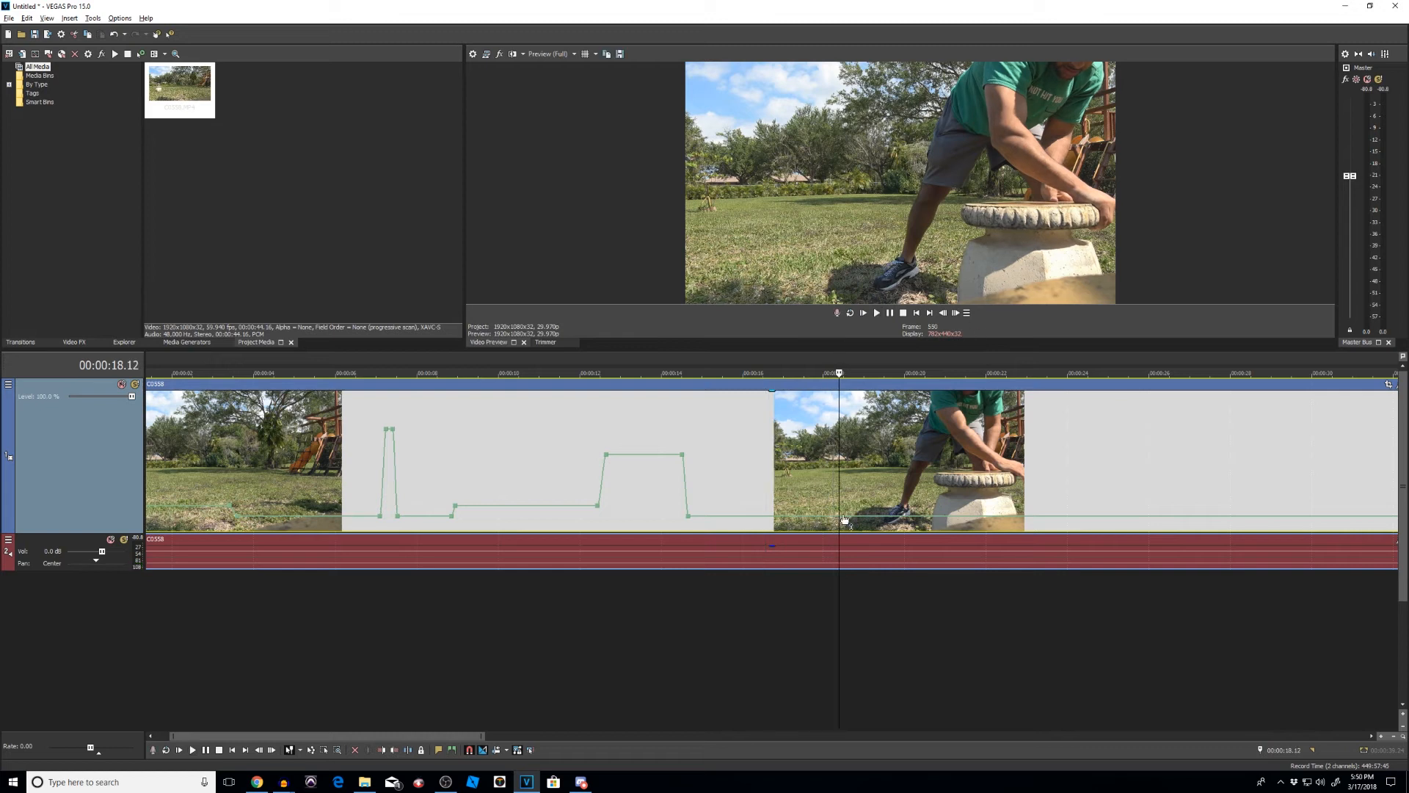
# Advance frame by frame, add velocity points at about 00:00:18.14 and 00:00:18.21, and set the second one to normal velocity.
pyautogui.press('Right')
pyautogui.press('Right')
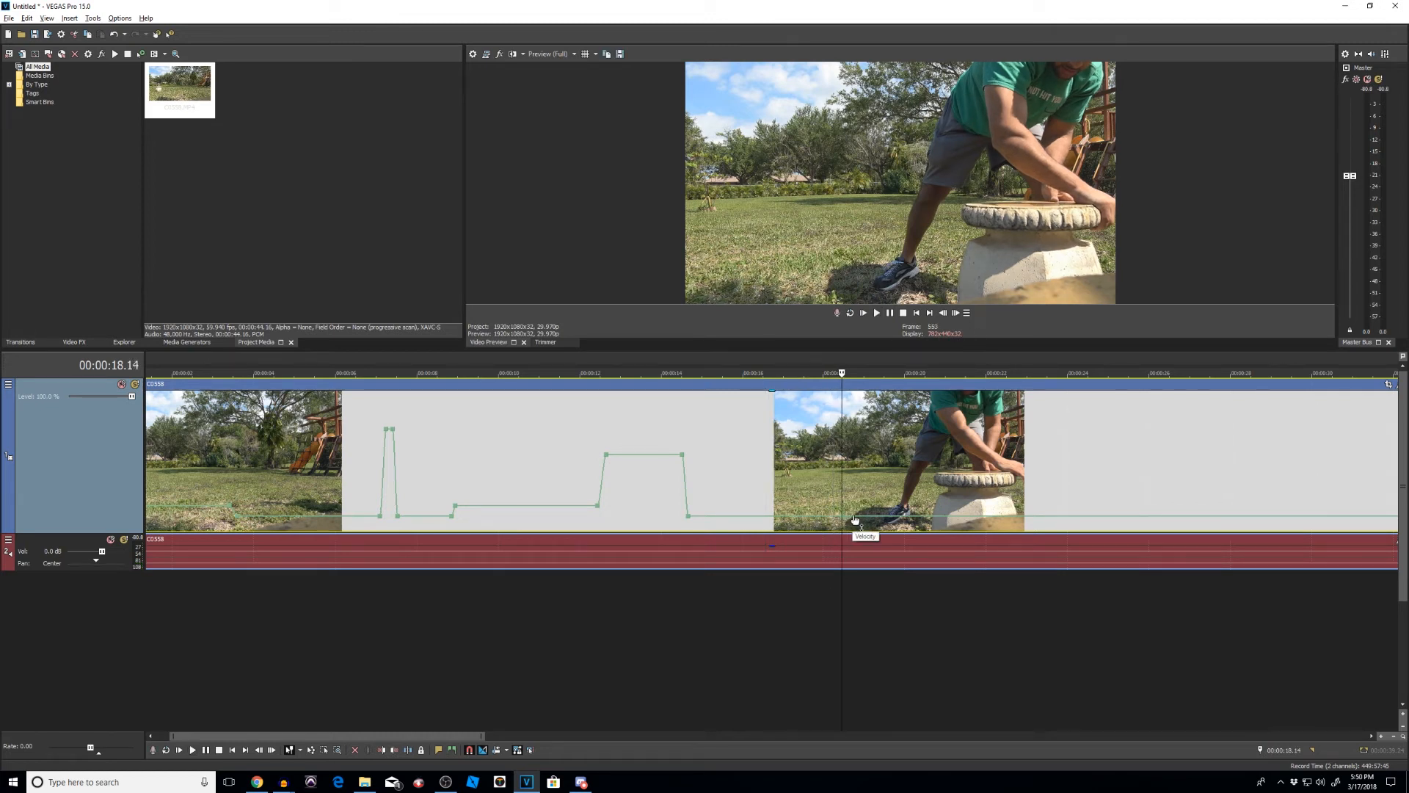
pyautogui.press('Right')
pyautogui.press('Right')
pyautogui.press('Right')
pyautogui.press('Right')
pyautogui.press('Right')
pyautogui.press('Right')
pyautogui.press('Right')
pyautogui.press('Right')
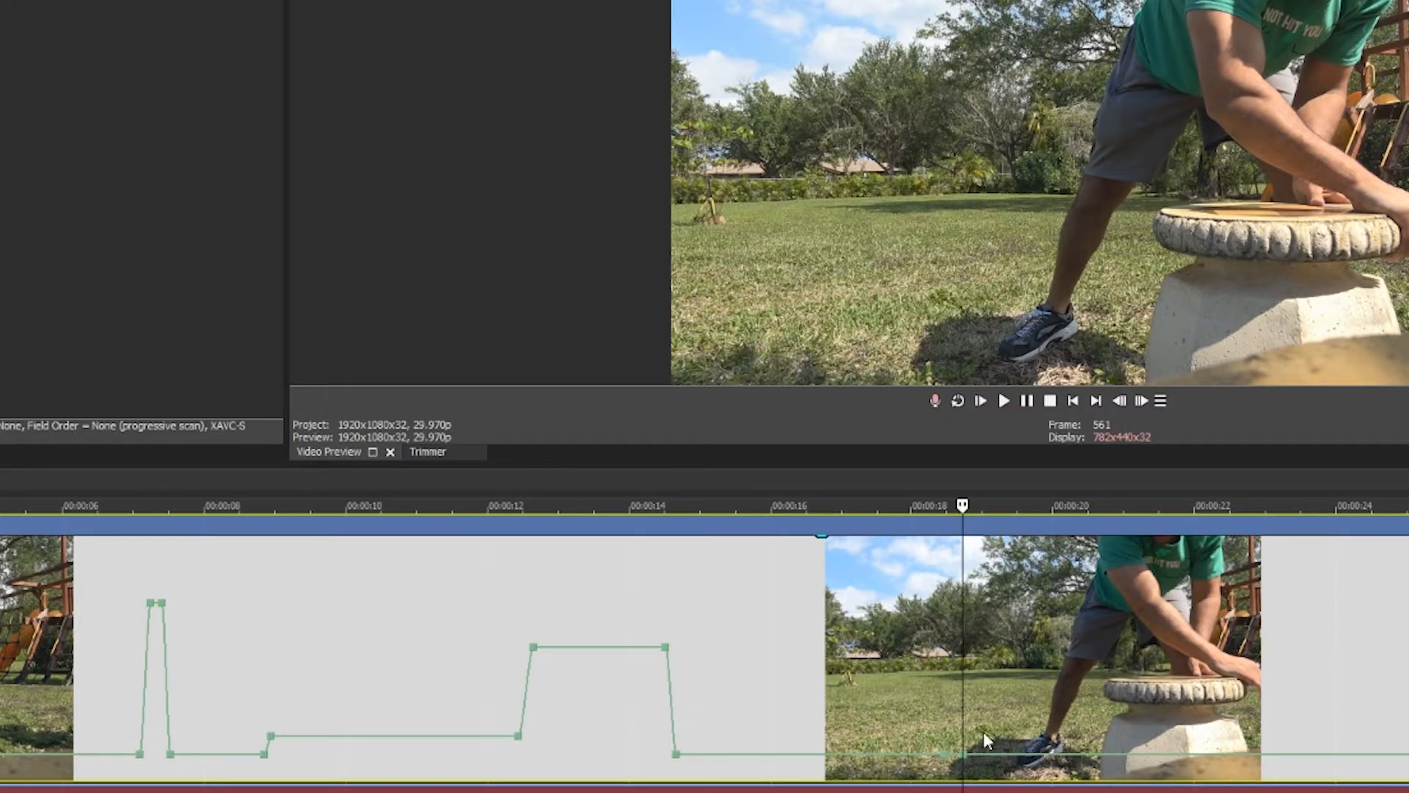
pyautogui.rightClick(970, 761)
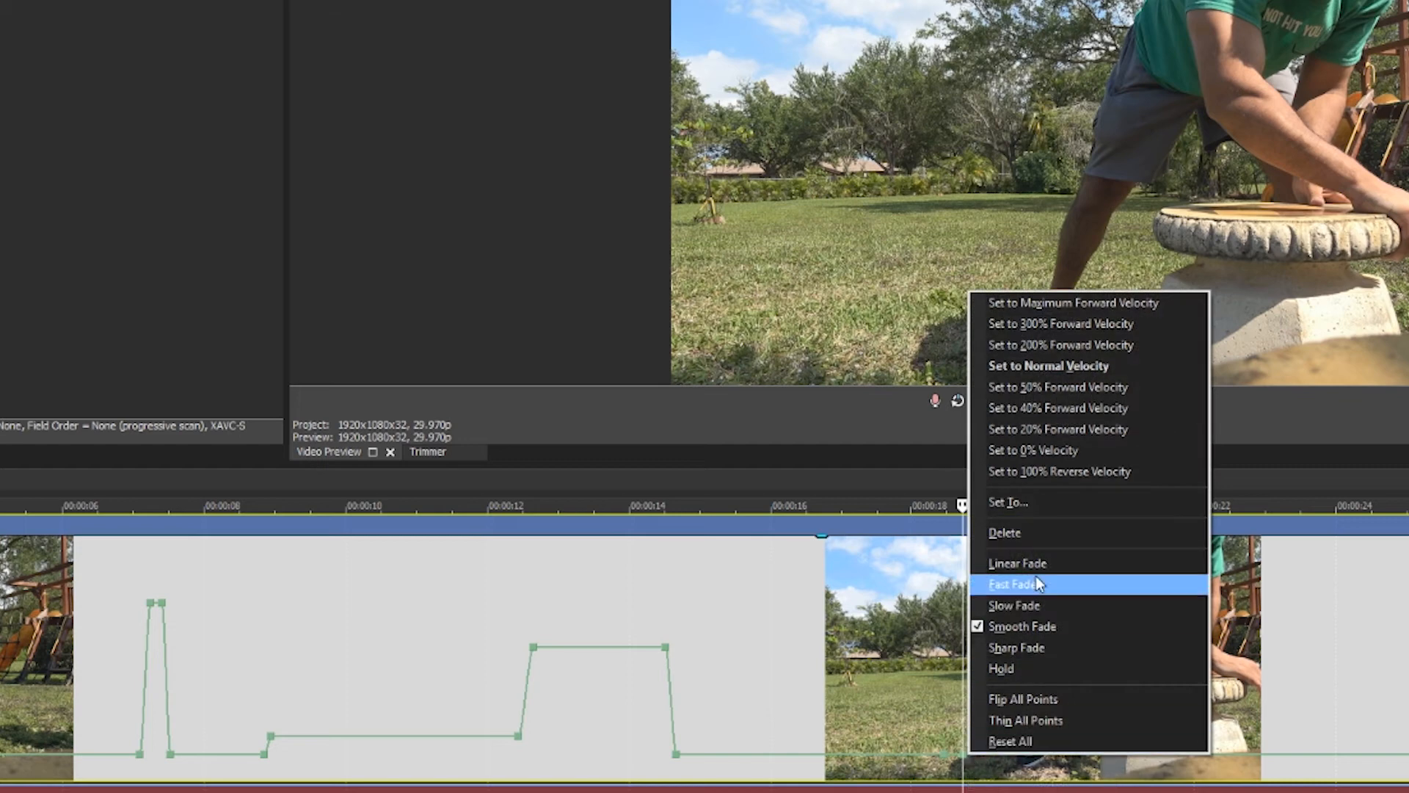
pyautogui.click(1042, 370)
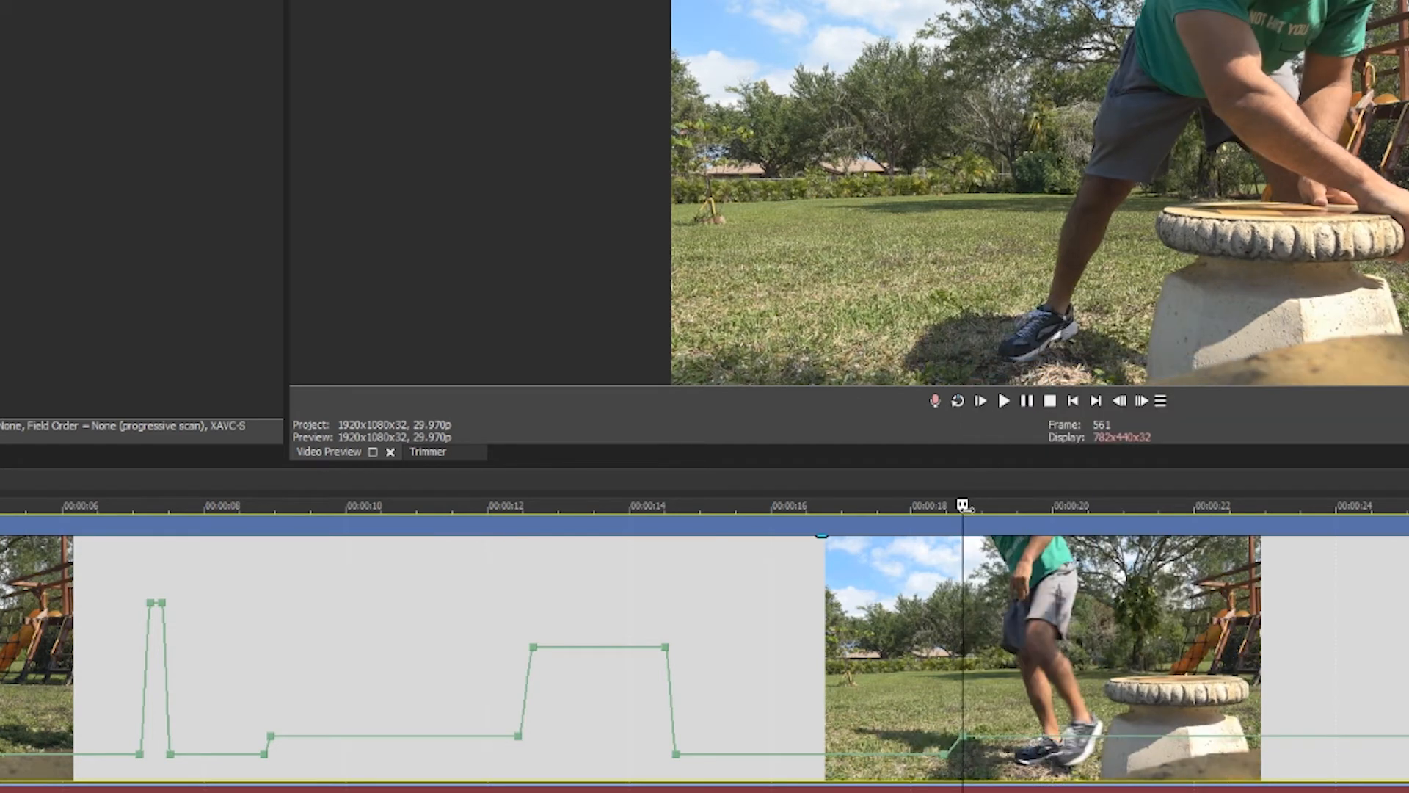
# Play on to about 00:00:19.23, add velocity points there and at 00:00:20.08, and set the second one to 300% forward velocity.
pyautogui.press('space')
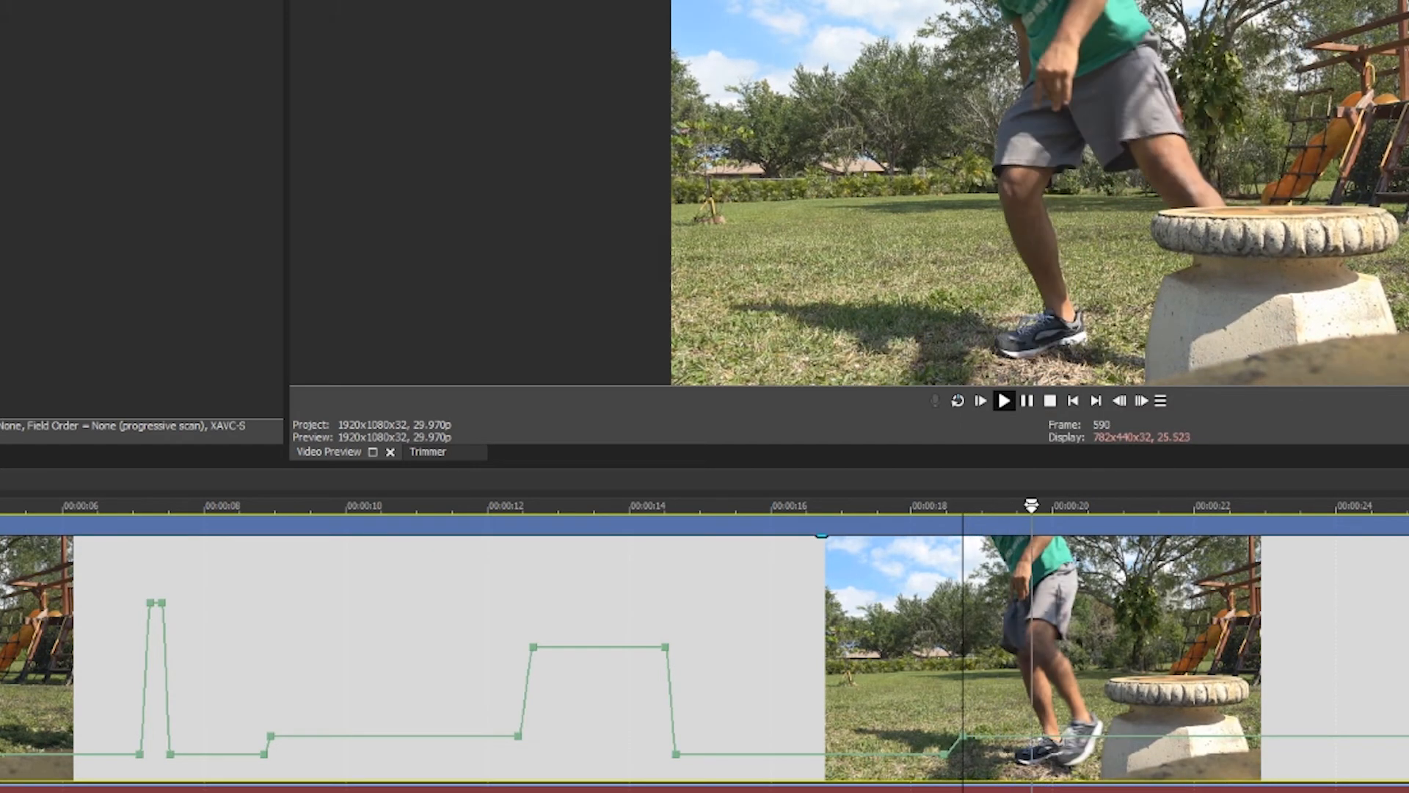
pyautogui.press('Return')
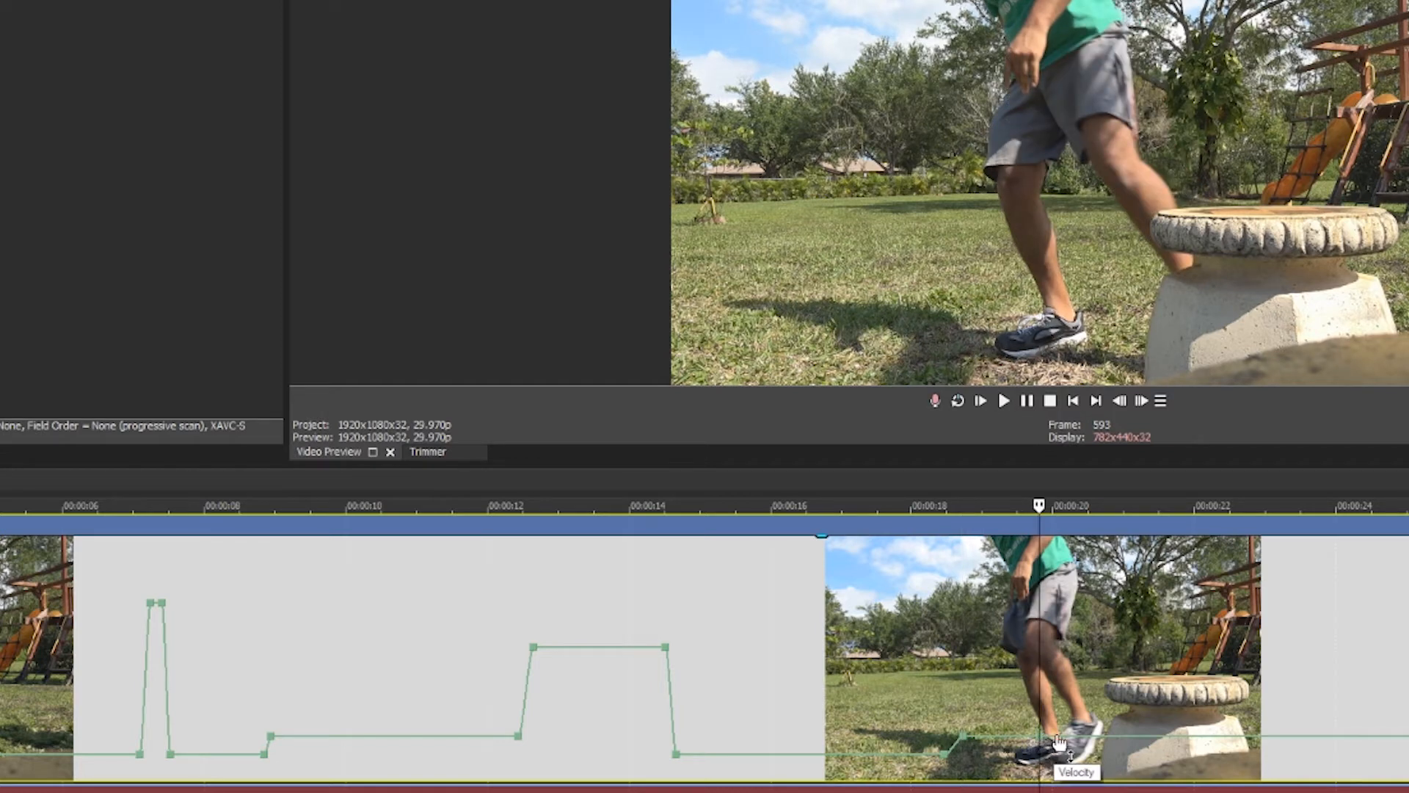
pyautogui.click(1073, 740)
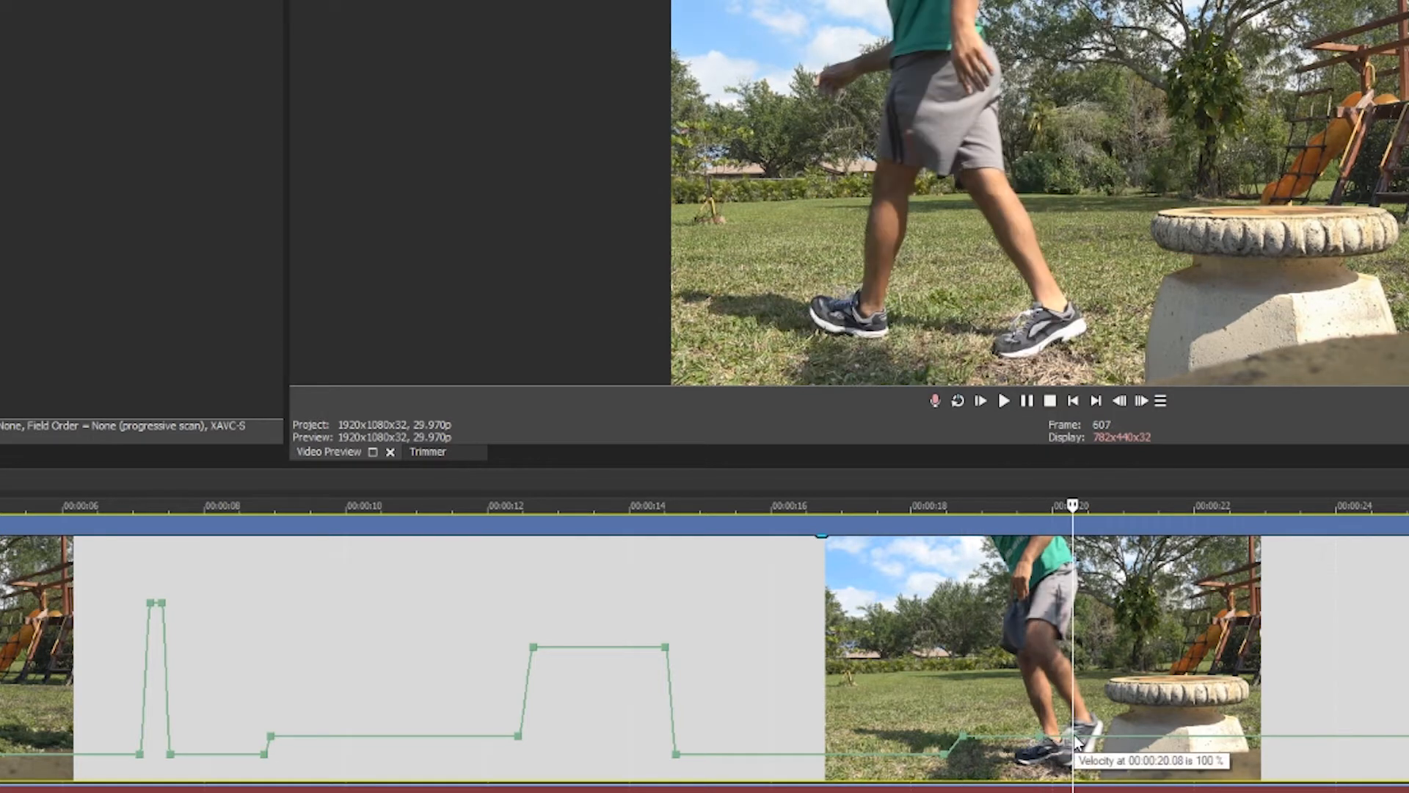
pyautogui.rightClick(1076, 739)
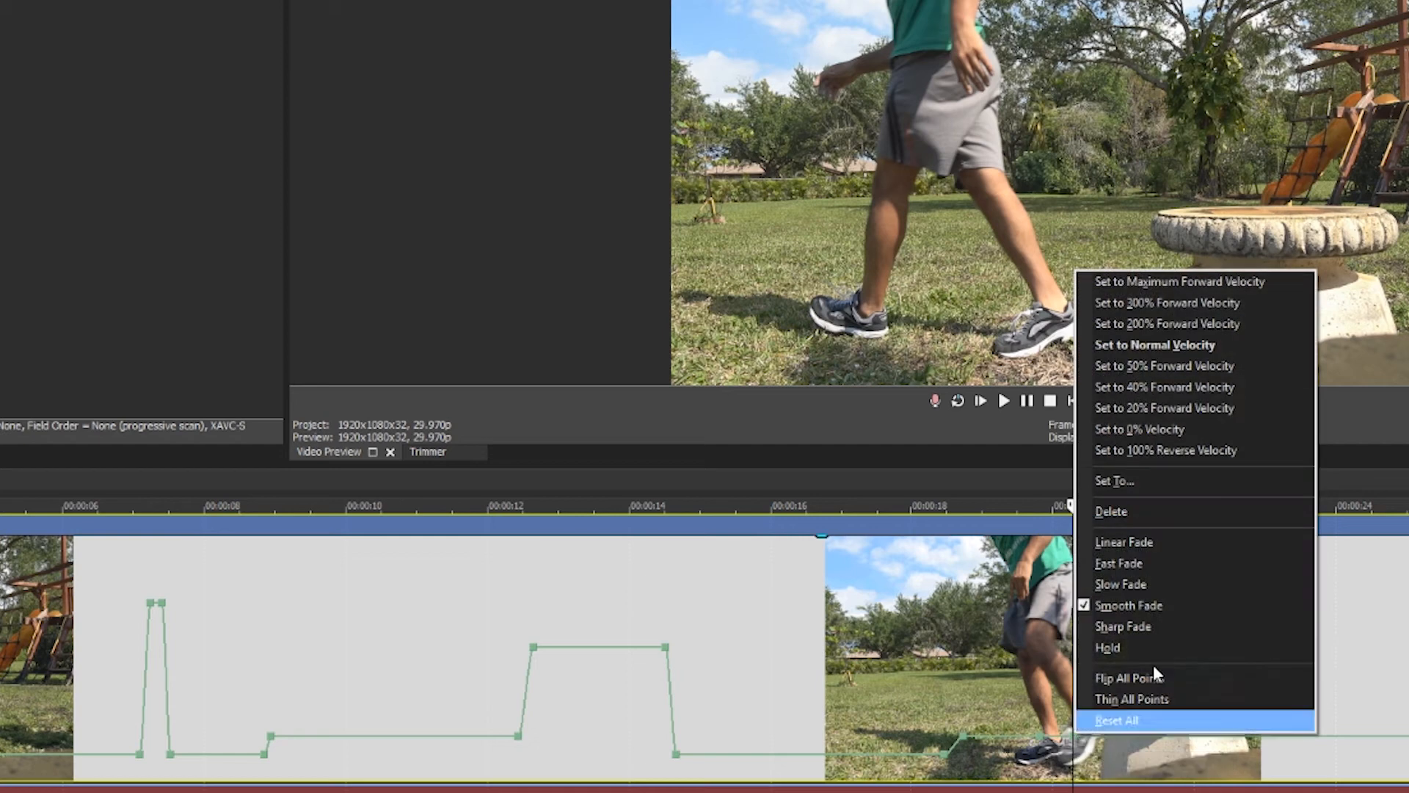
pyautogui.click(1172, 309)
# Play up to the figurine being placed, add velocity points at about 00:00:23.20 and 00:00:23.26, and set the second one to 20% forward velocity.
pyautogui.press('space')
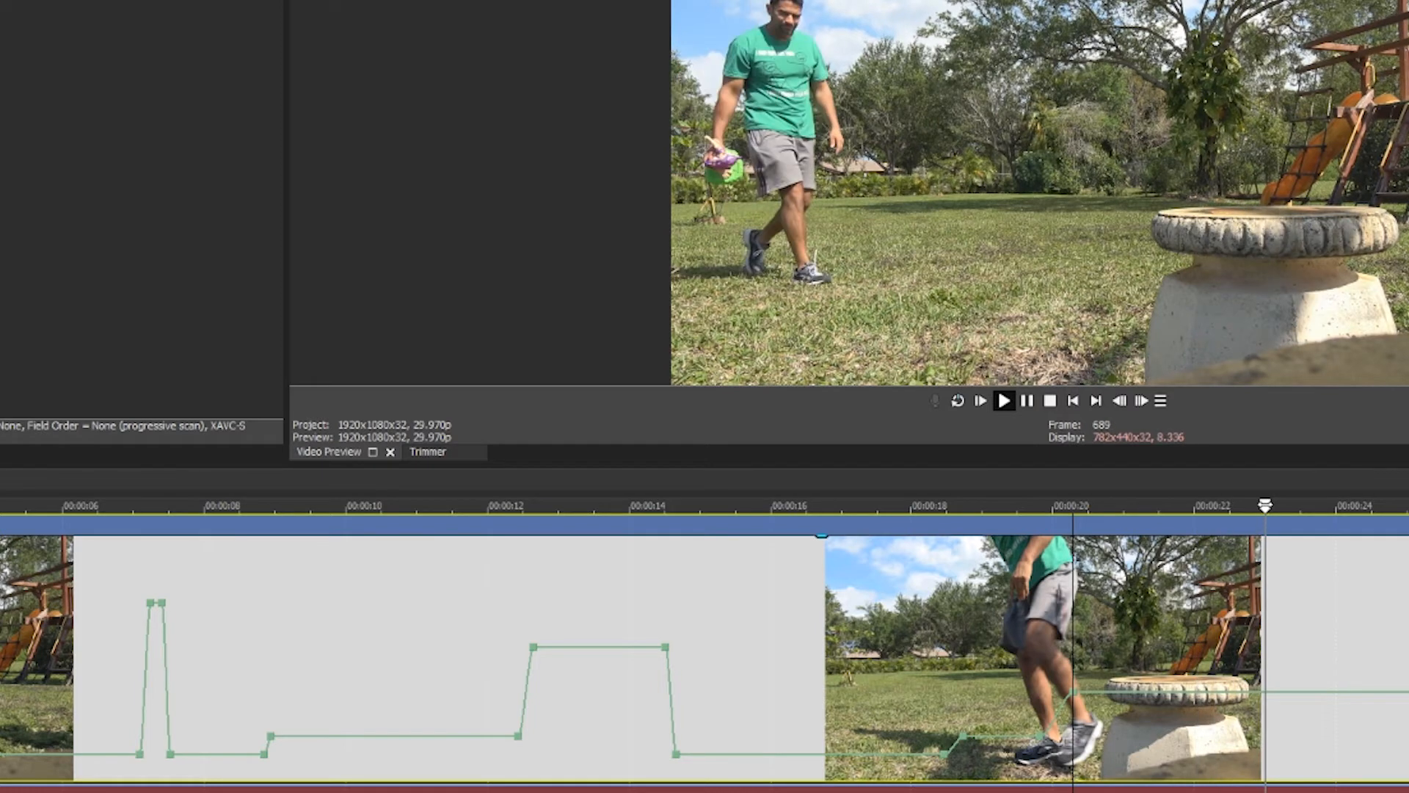
pyautogui.press('Return')
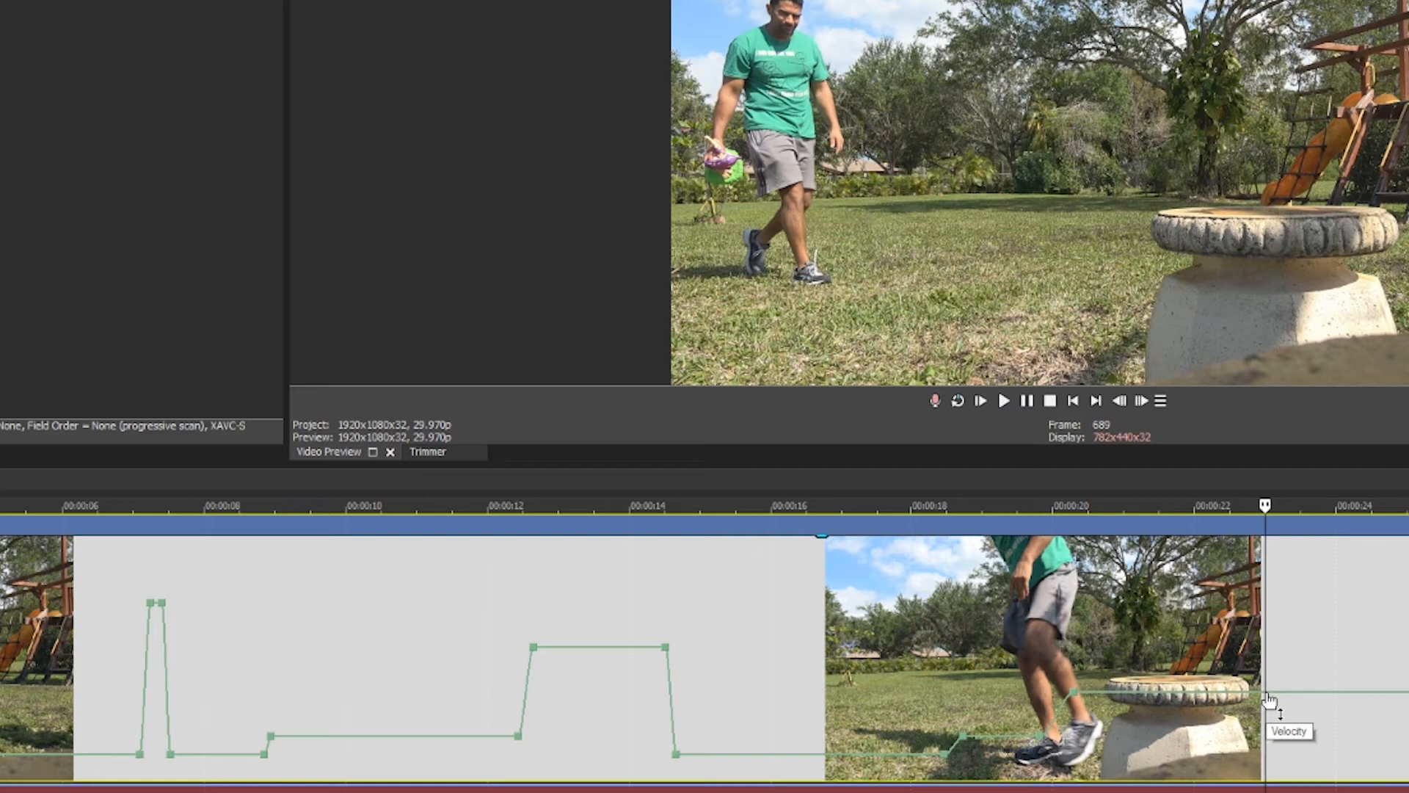
pyautogui.press('Return')
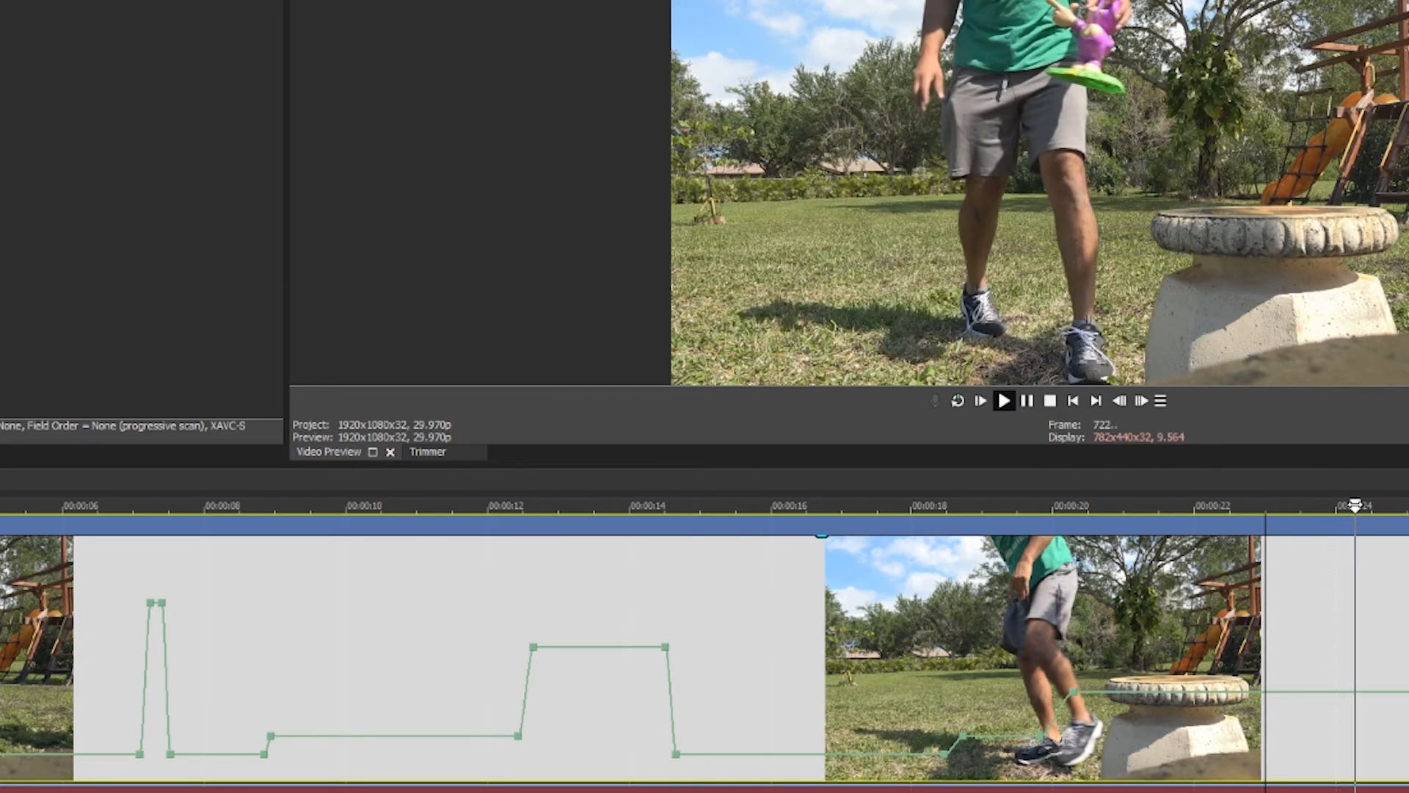
pyautogui.press('k')
pyautogui.press('j')
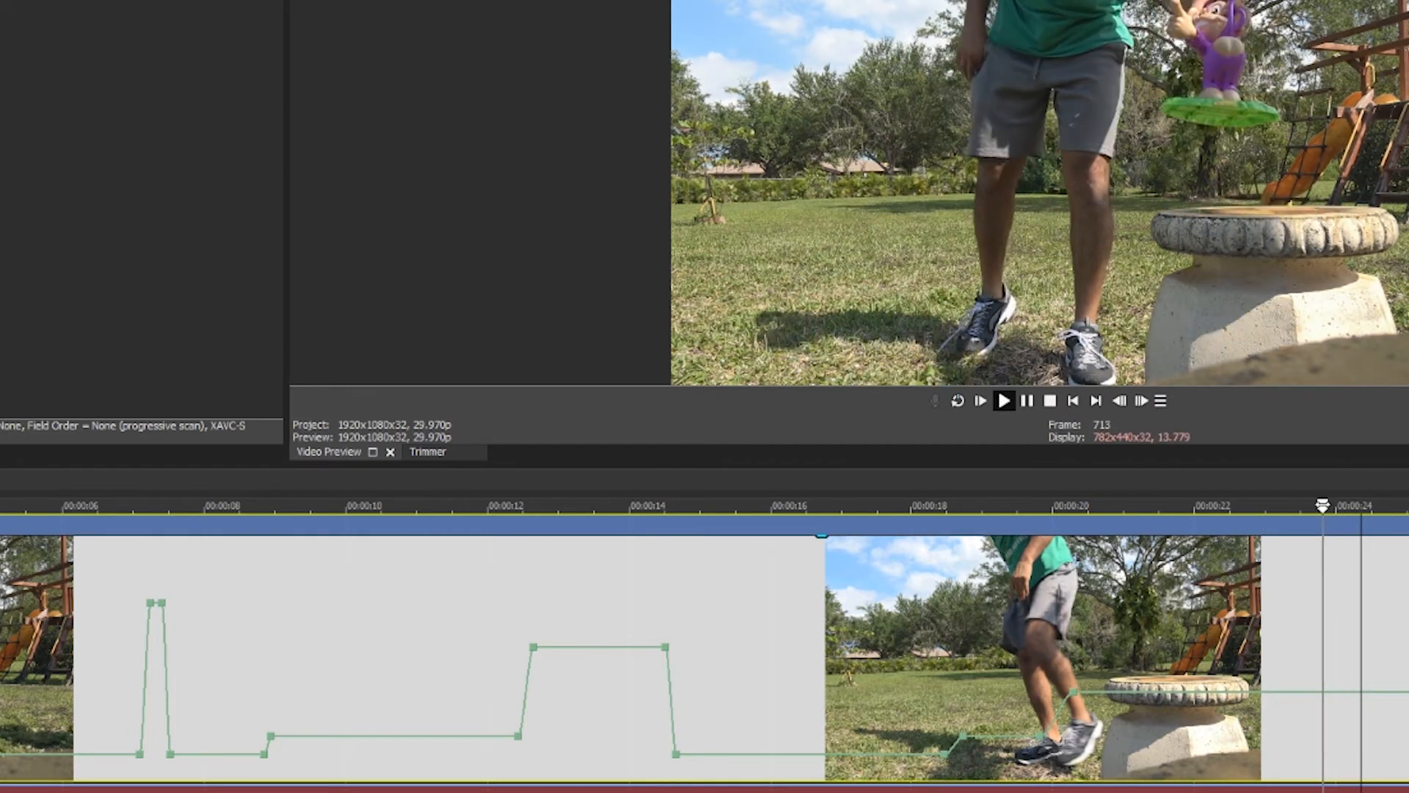
pyautogui.press('l')
pyautogui.press('k')
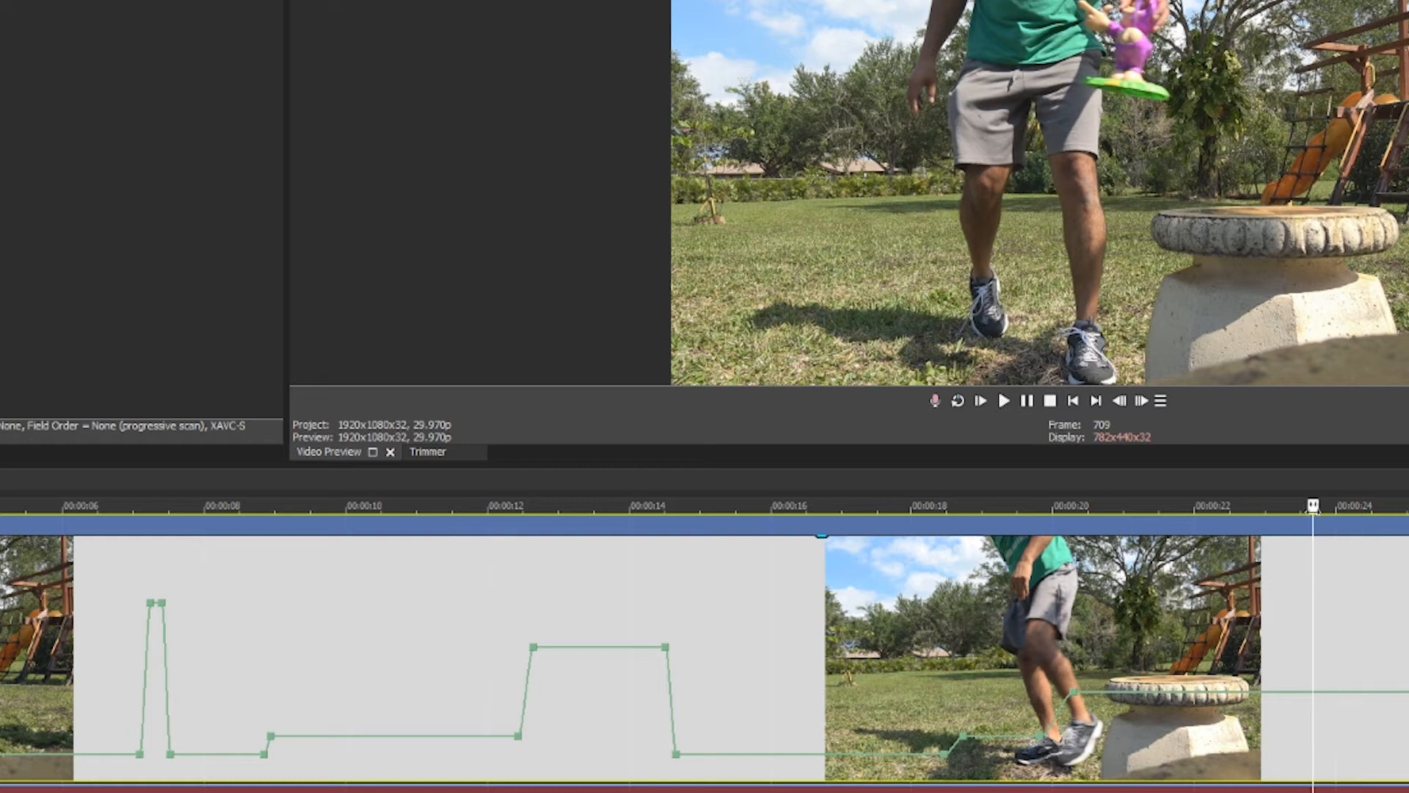
pyautogui.doubleClick(1328, 694)
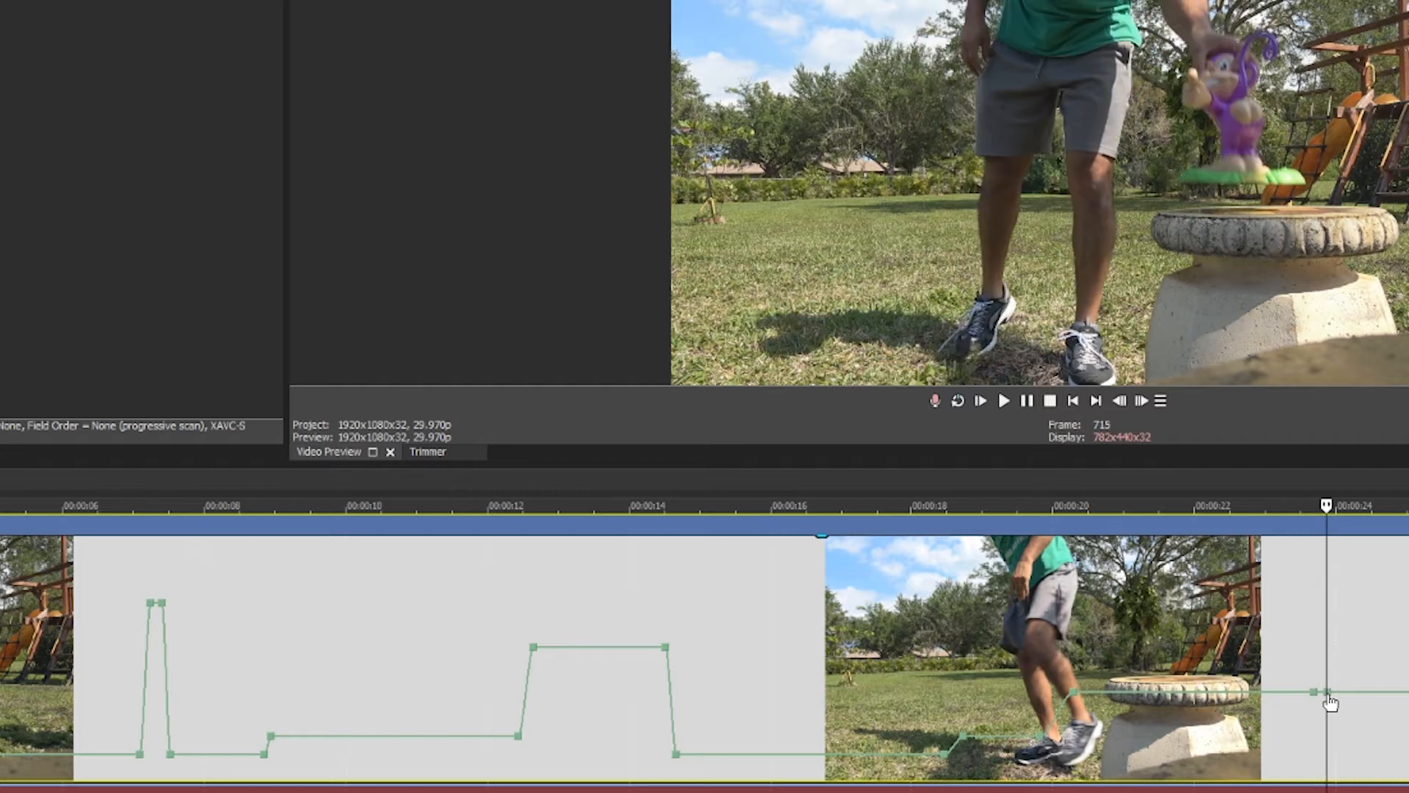
pyautogui.scroll(5, 1322, 624)
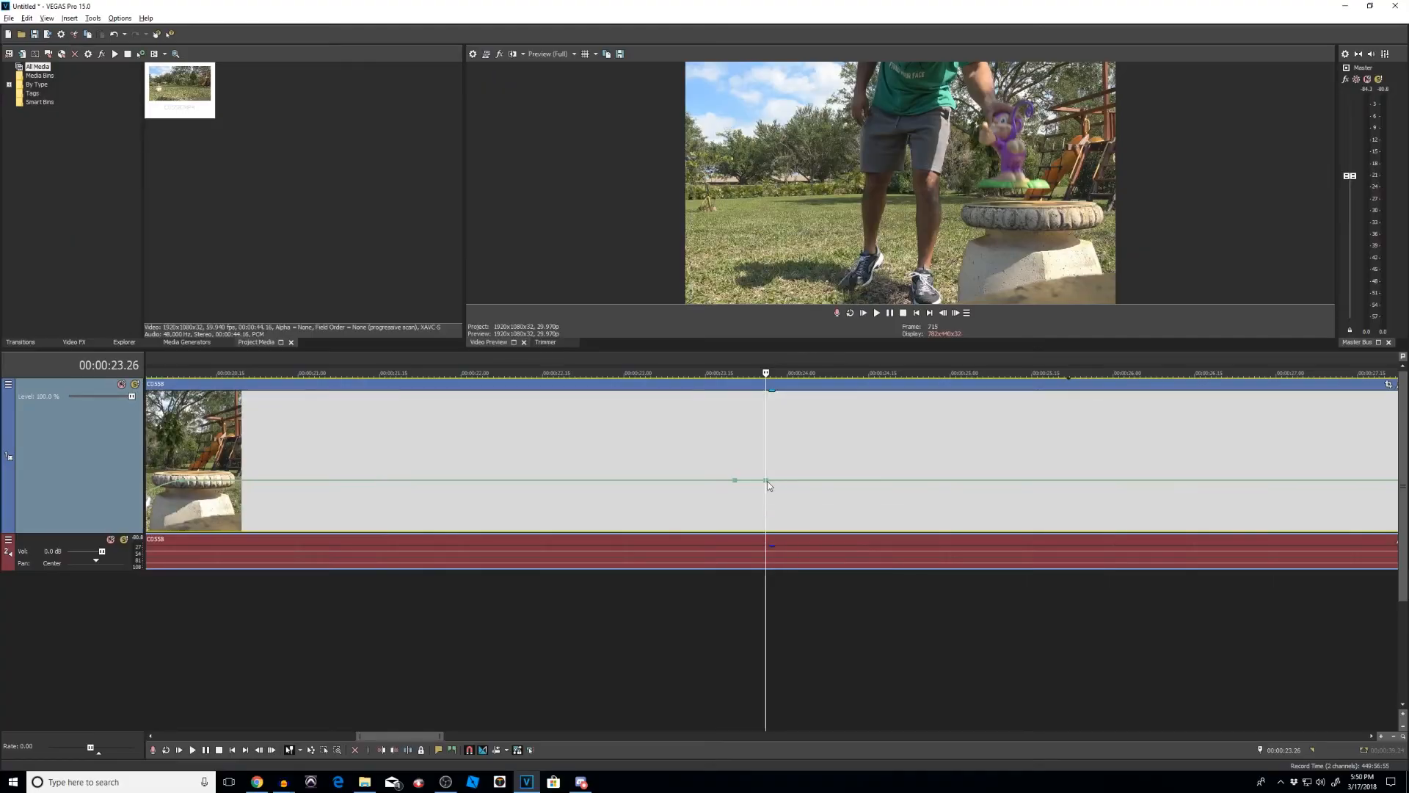
pyautogui.rightClick(767, 482)
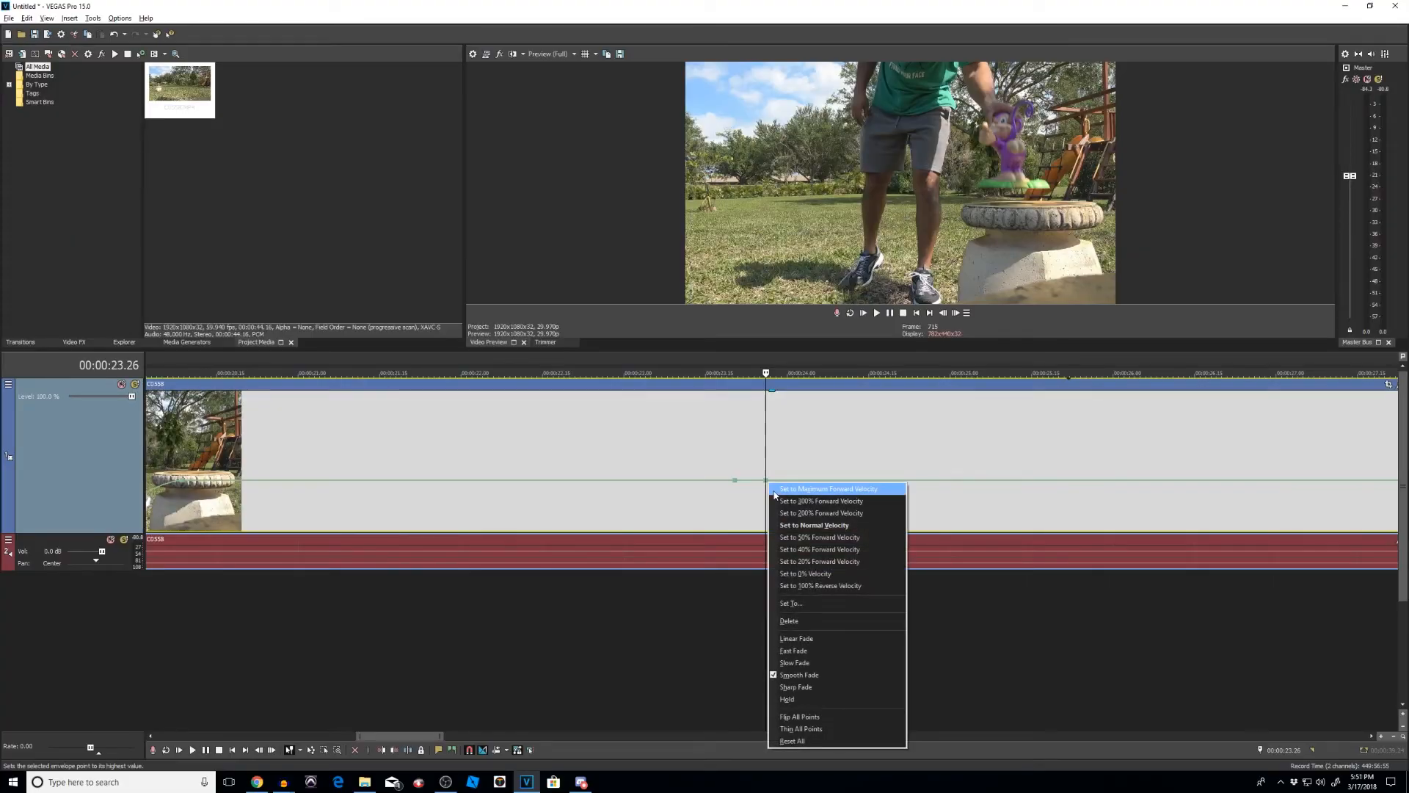
pyautogui.click(799, 564)
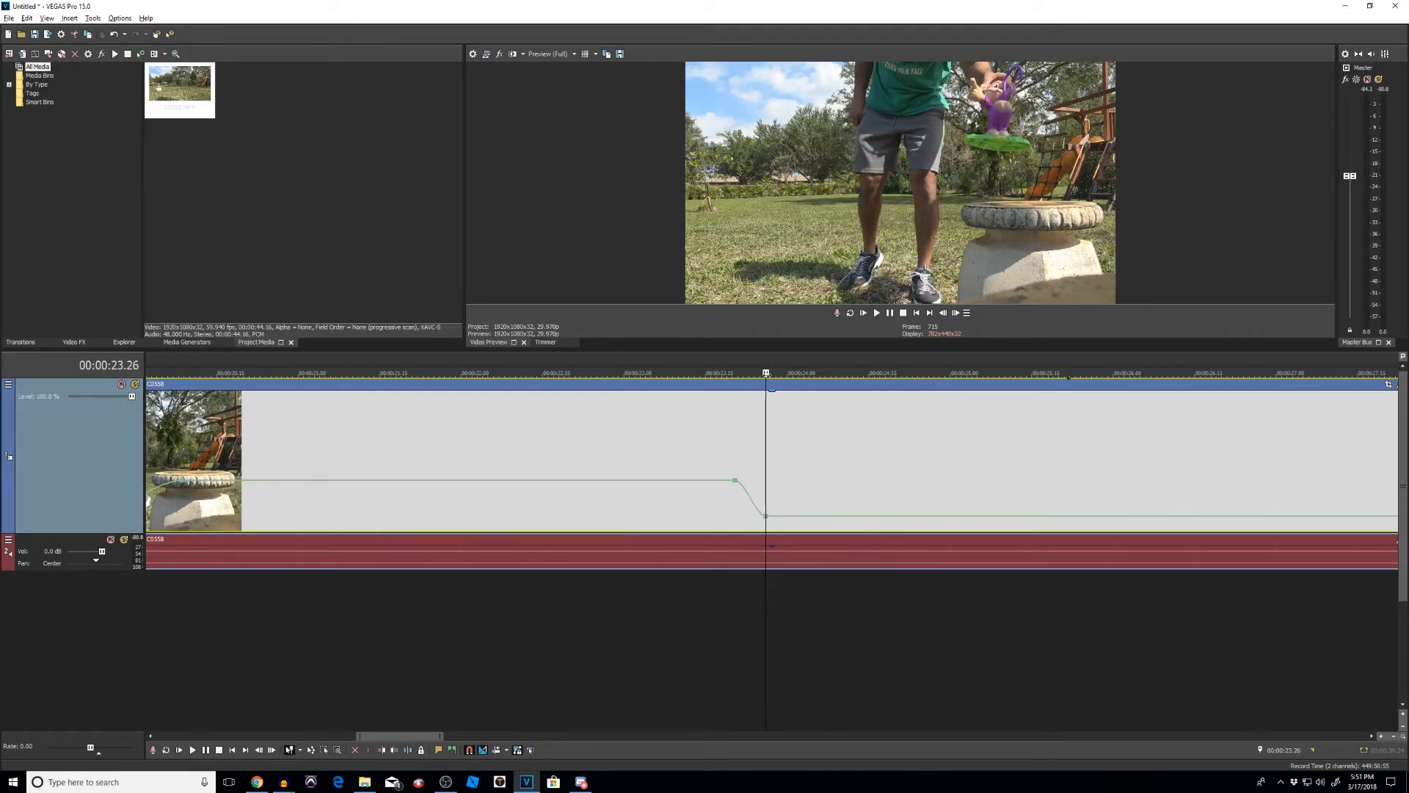
# Replay the final drop into slow motion from about 00:00:23.15, and play the whole speed-ramped clip from its beginning.
pyautogui.moveTo(766, 373); pyautogui.dragTo(709, 373)
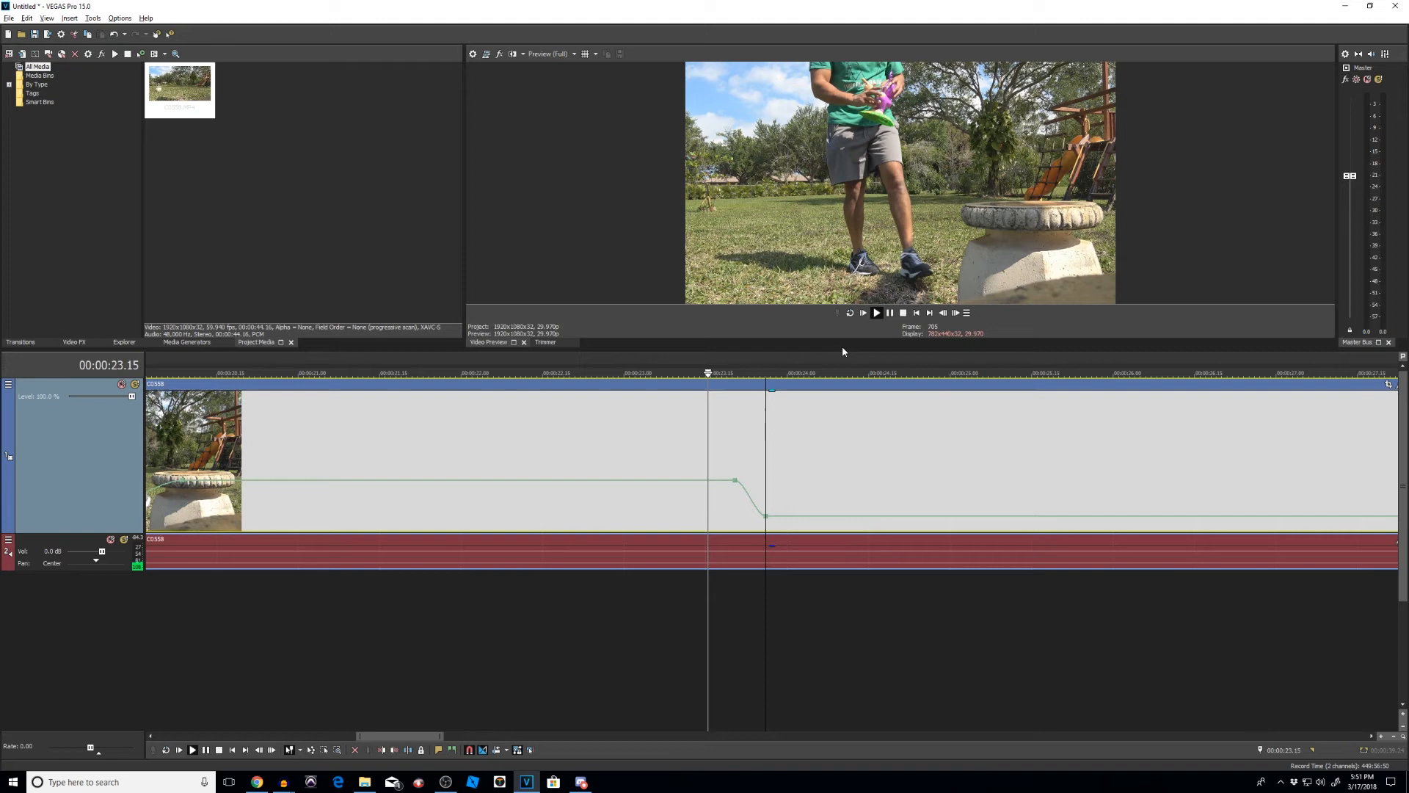
pyautogui.click(916, 314)
pyautogui.scroll(-6, 371, 514)
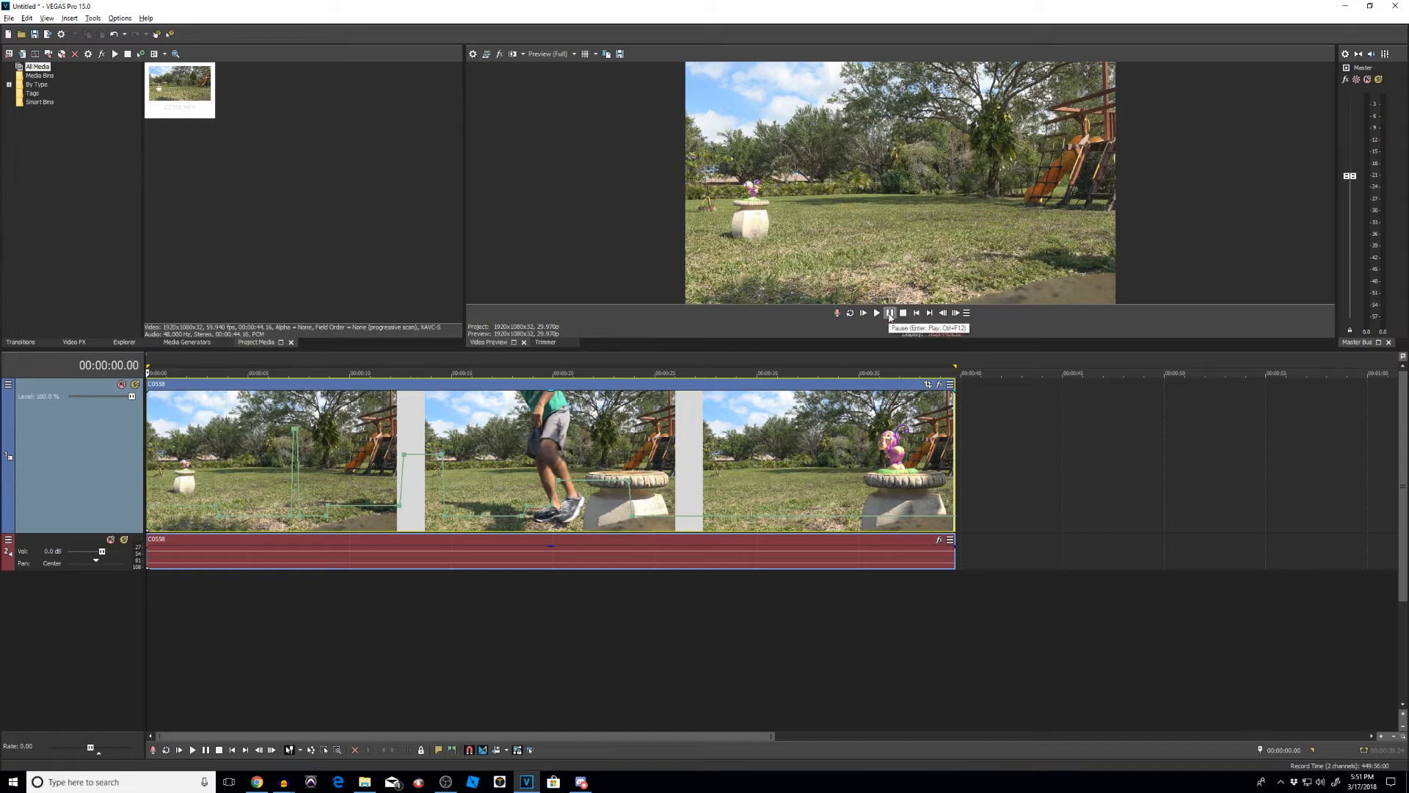
pyautogui.scroll(4, 188, 468)
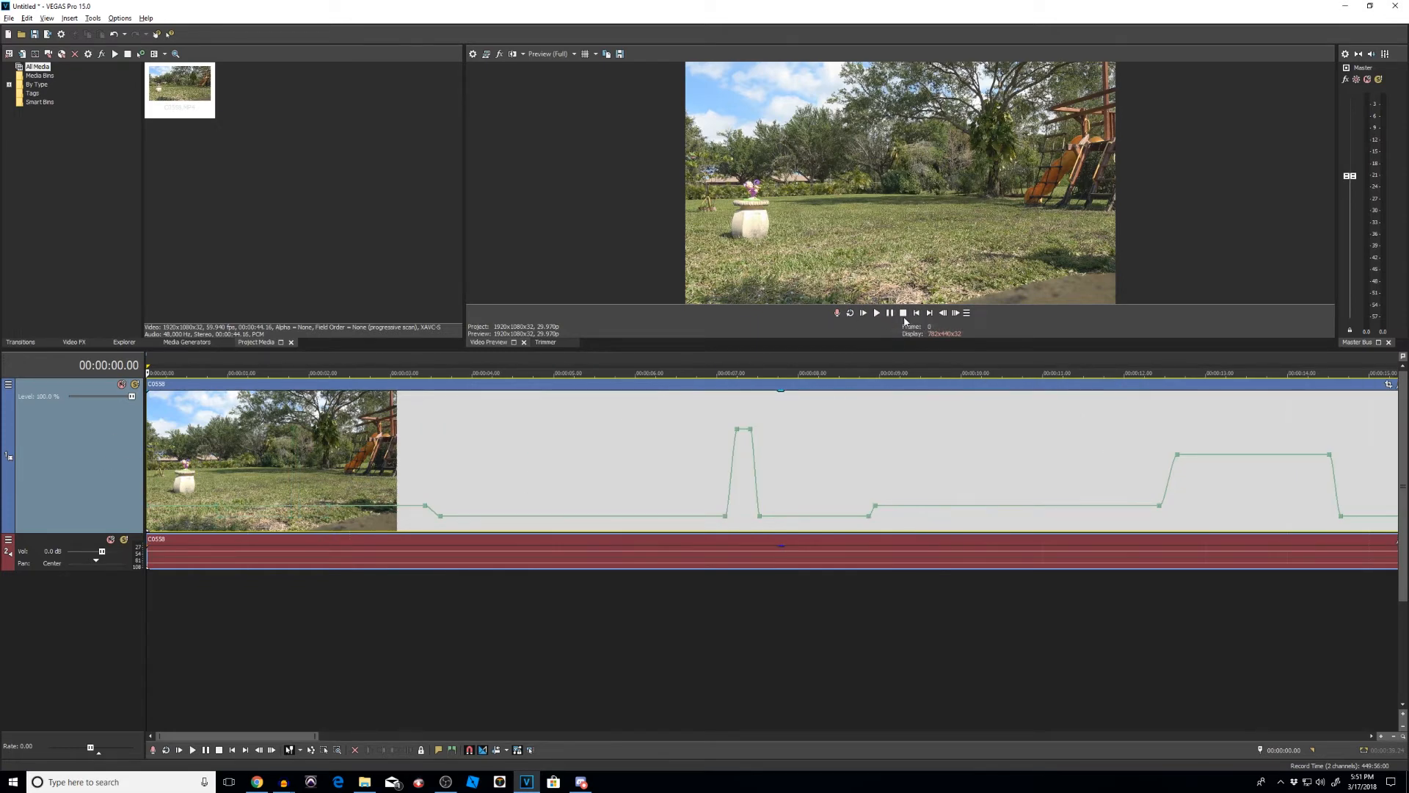
pyautogui.click(878, 315)
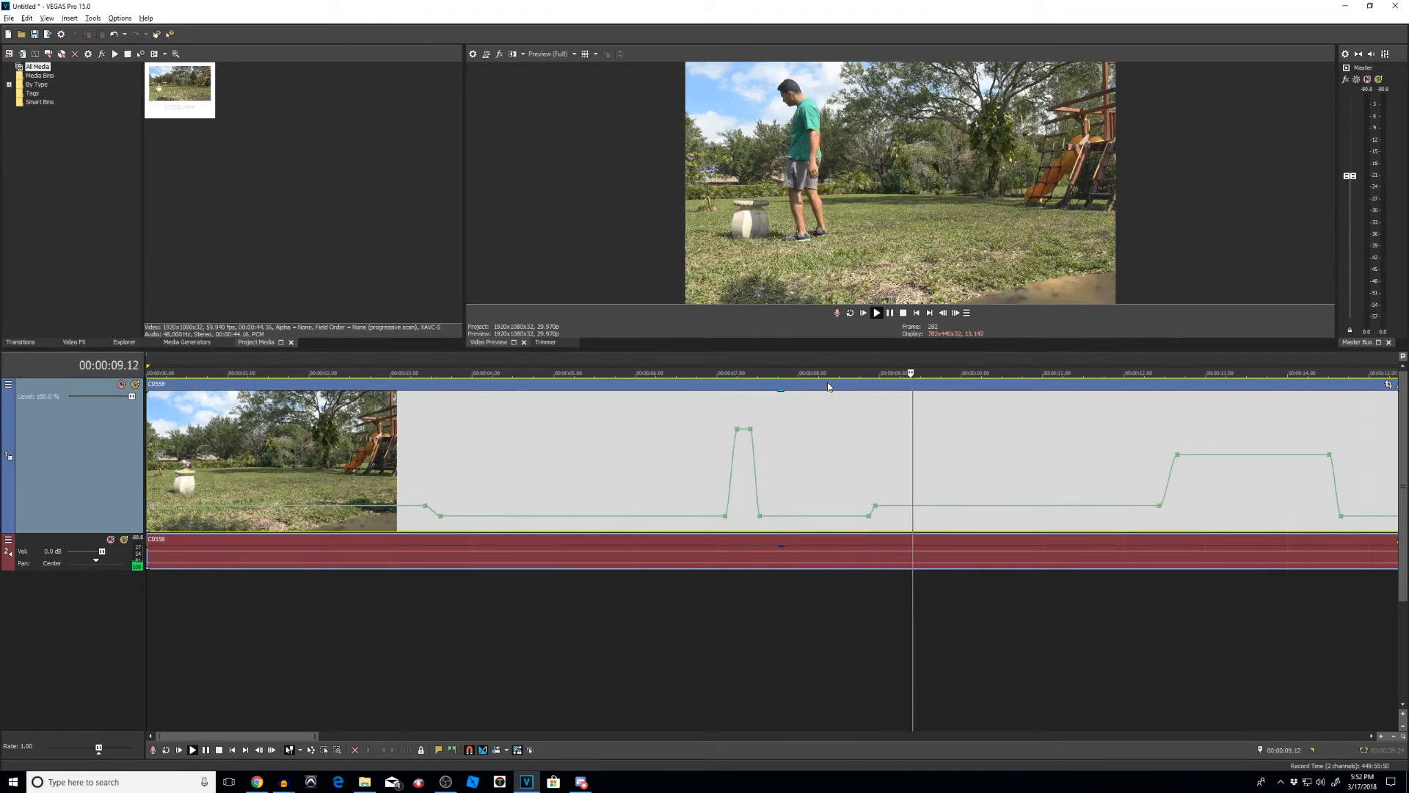
pyautogui.scroll(-1, 828, 389)
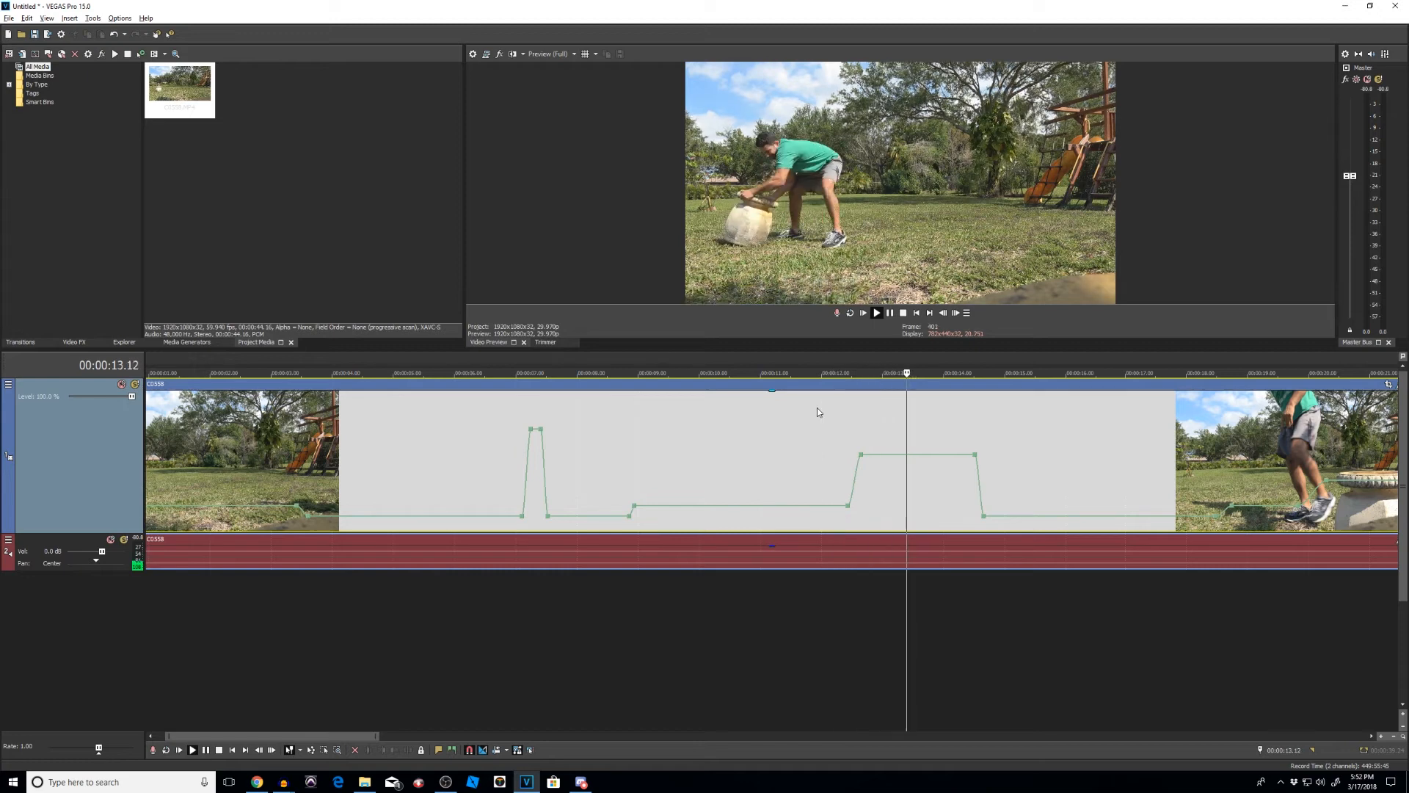
pyautogui.scroll(-1, 817, 407)
pyautogui.scroll(-1, 817, 407)
pyautogui.scroll(1, 771, 464)
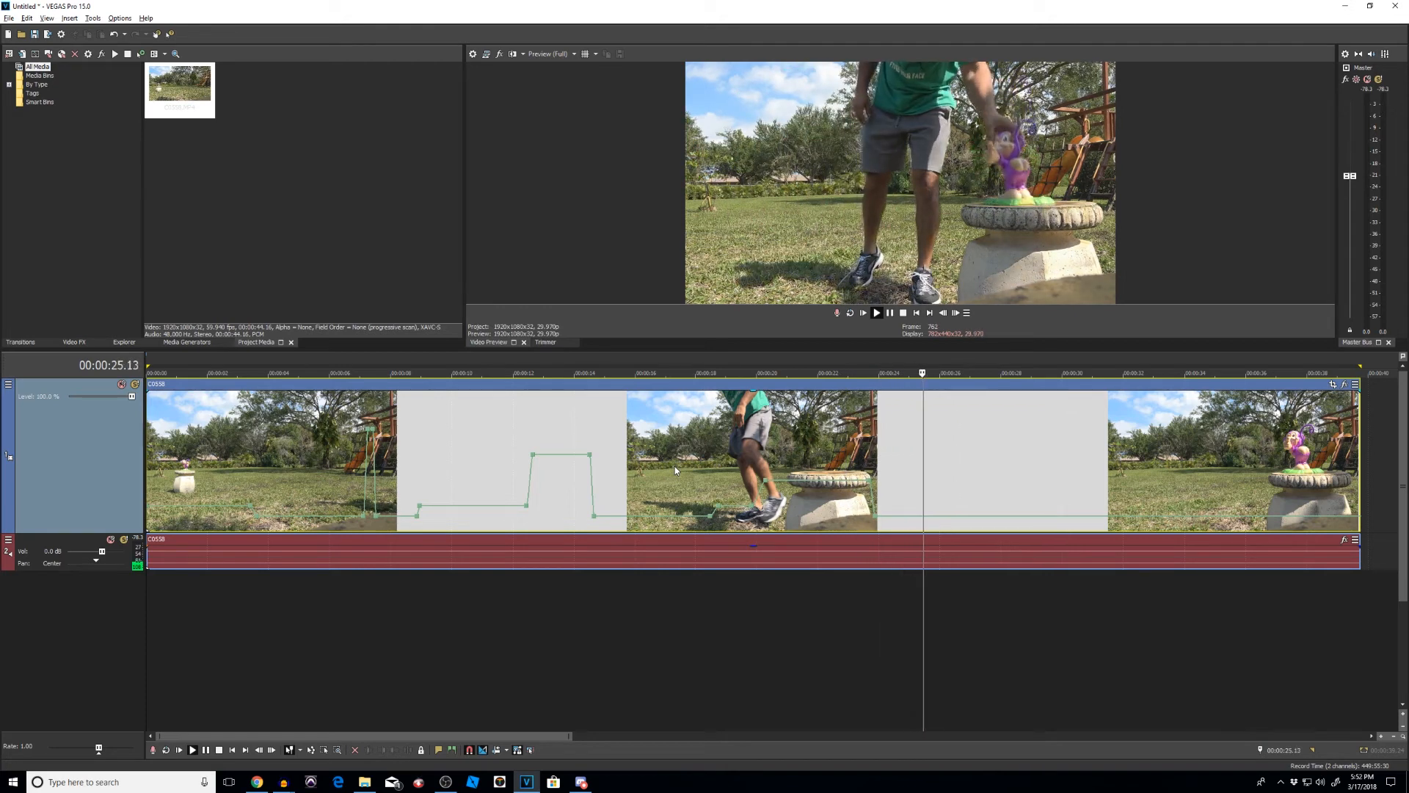
pyautogui.scroll(-5, 514, 533)
pyautogui.press('space')
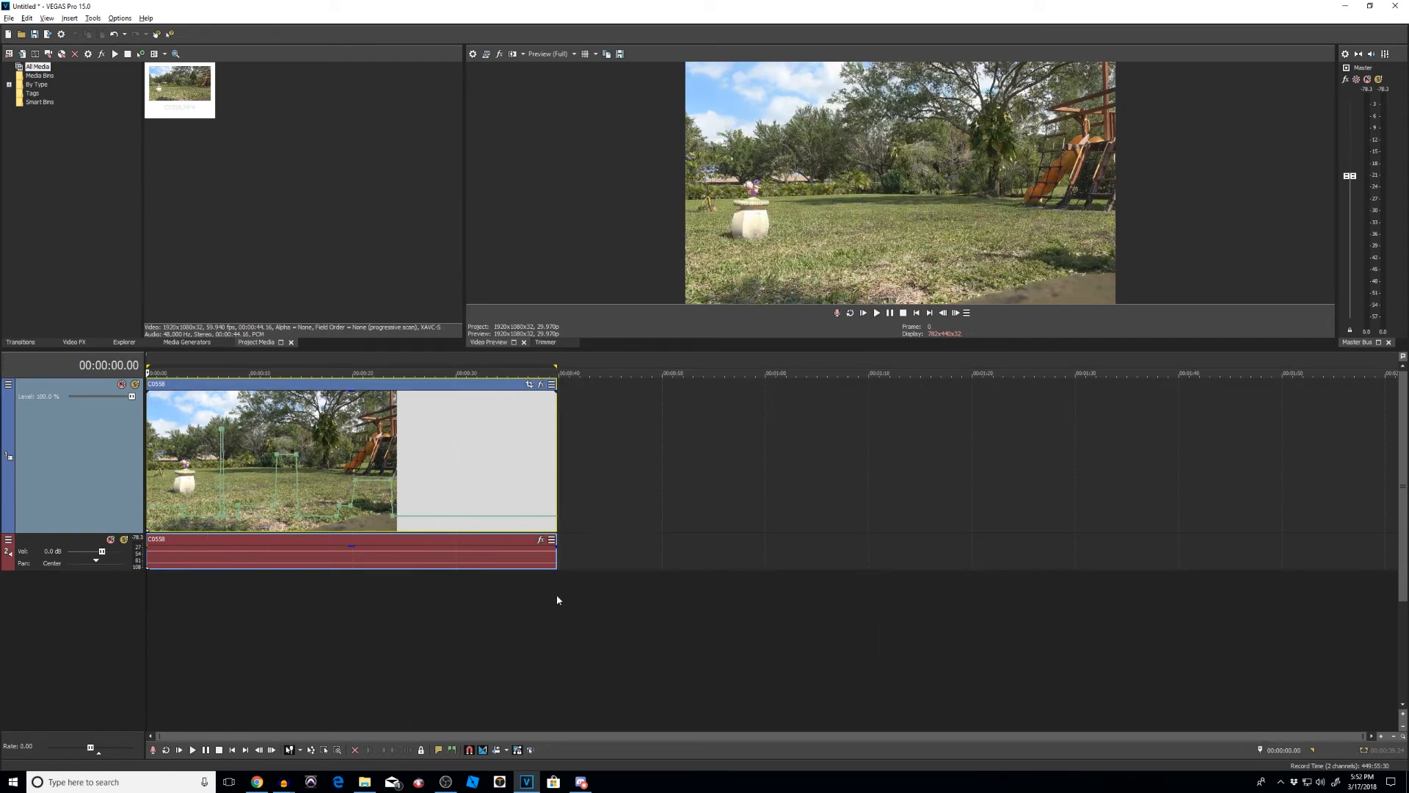
# Select the clip's full time range and render it to a new track as a MAGIX AVC/AAC MP4 named Clip on the Desktop.
pyautogui.moveTo(558, 584); pyautogui.dragTo(82, 558)
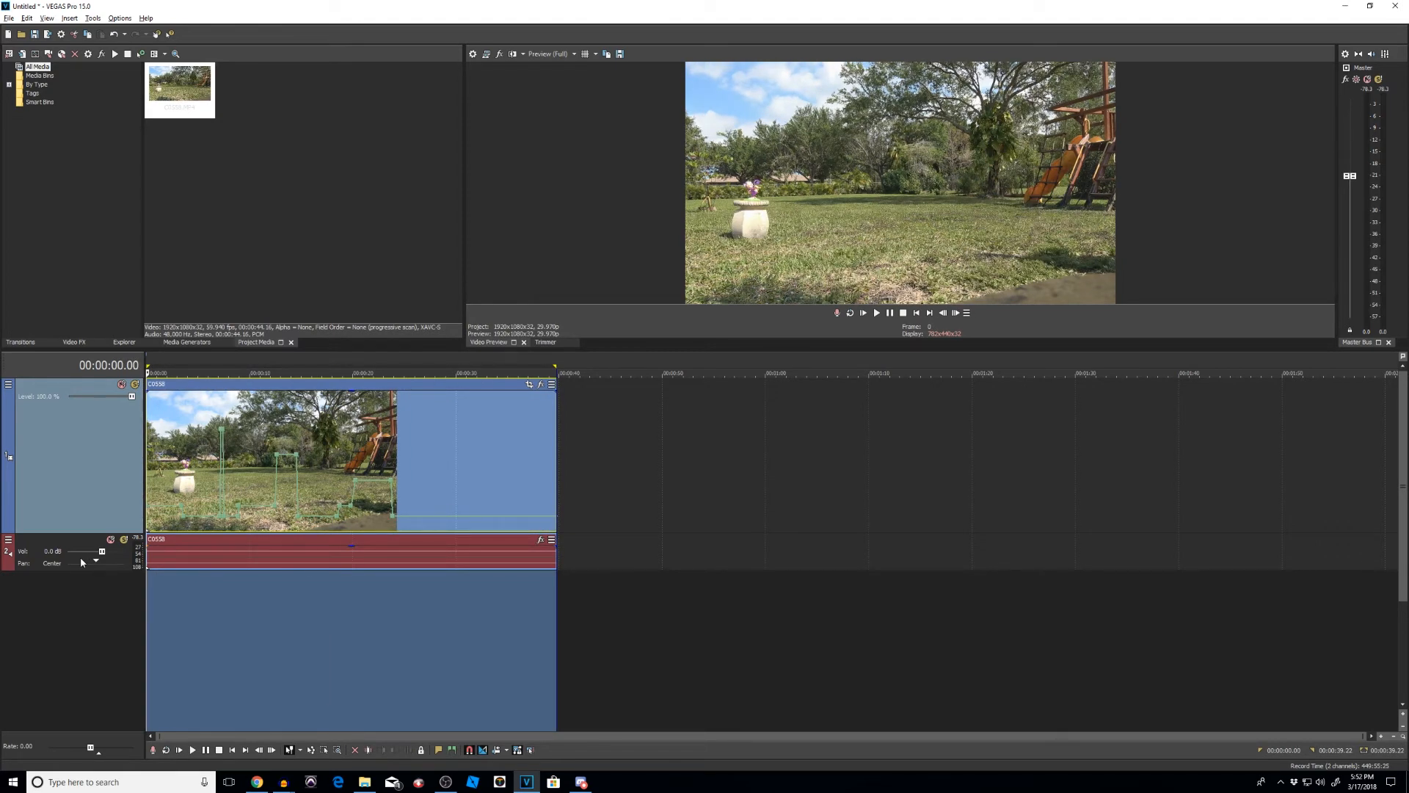
pyautogui.hotkey('ctrl', 'm')
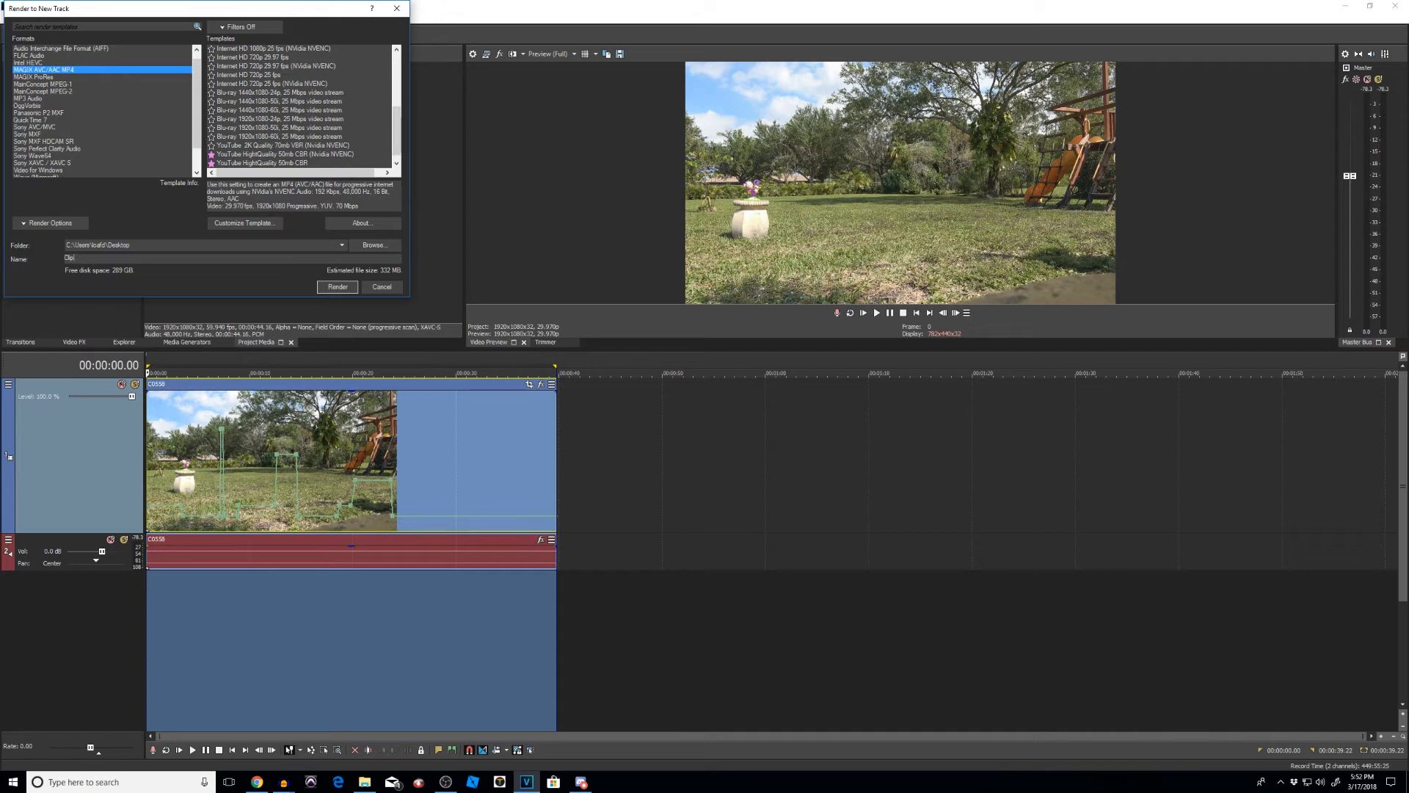
pyautogui.press('Return')
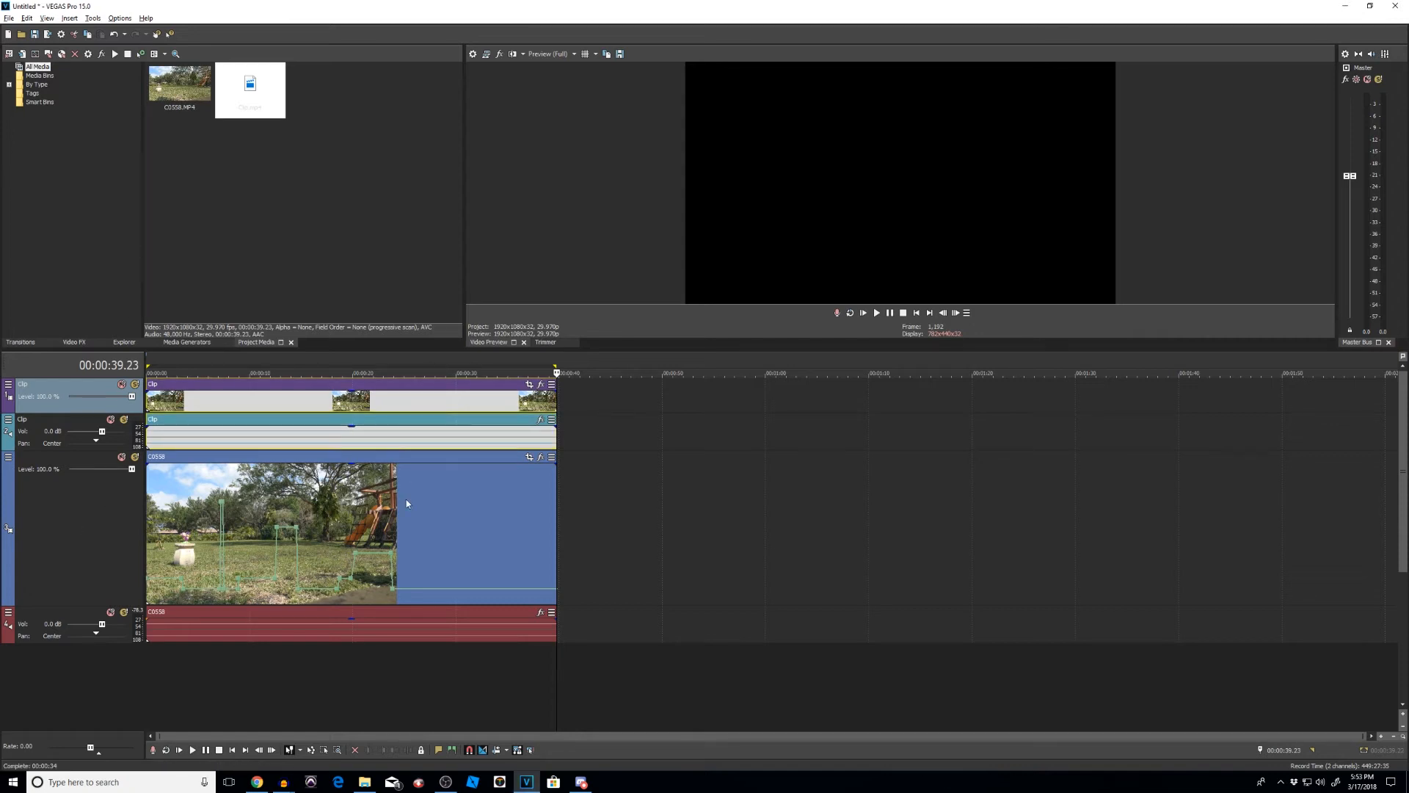
# Mute the original C0558 video and audio tracks.
pyautogui.click(409, 524)
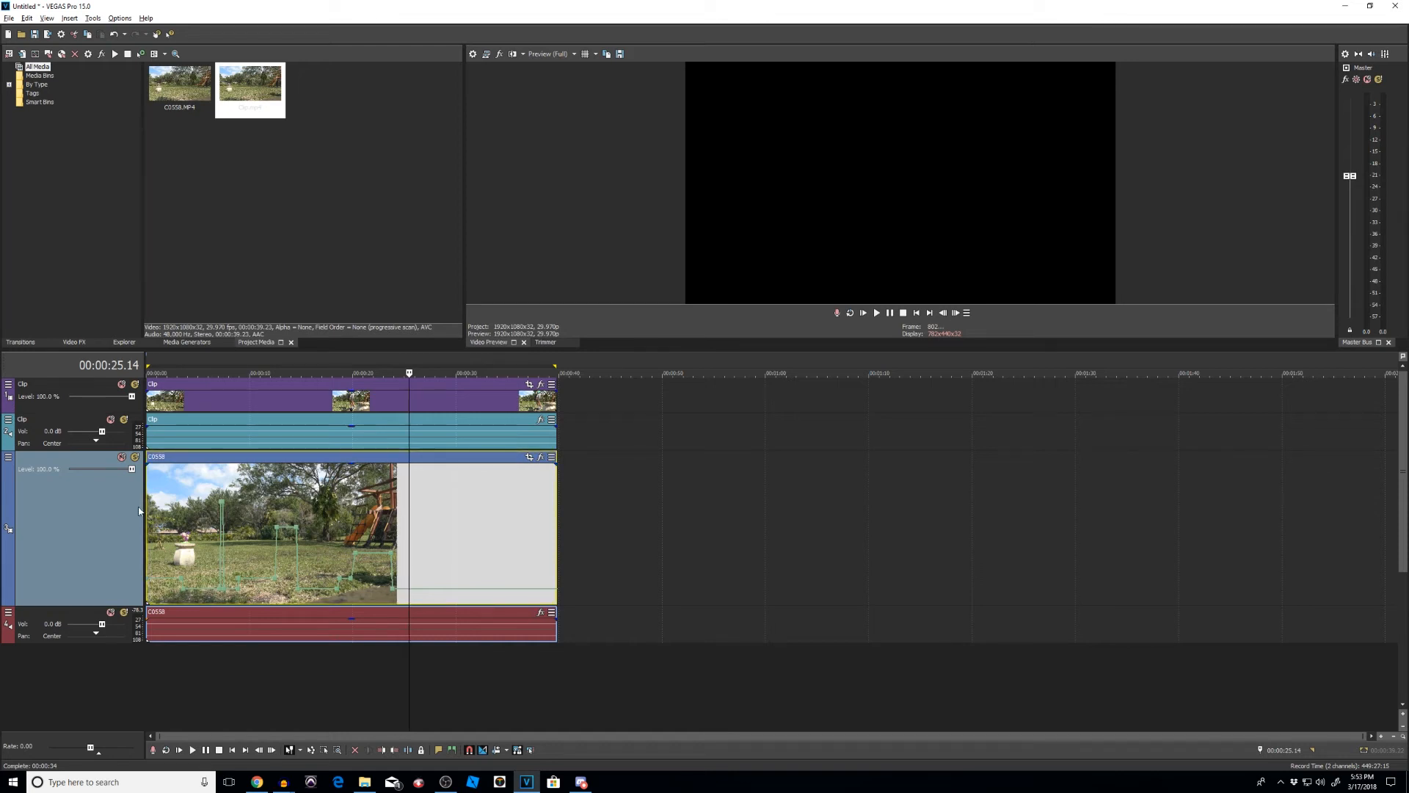
pyautogui.click(123, 457)
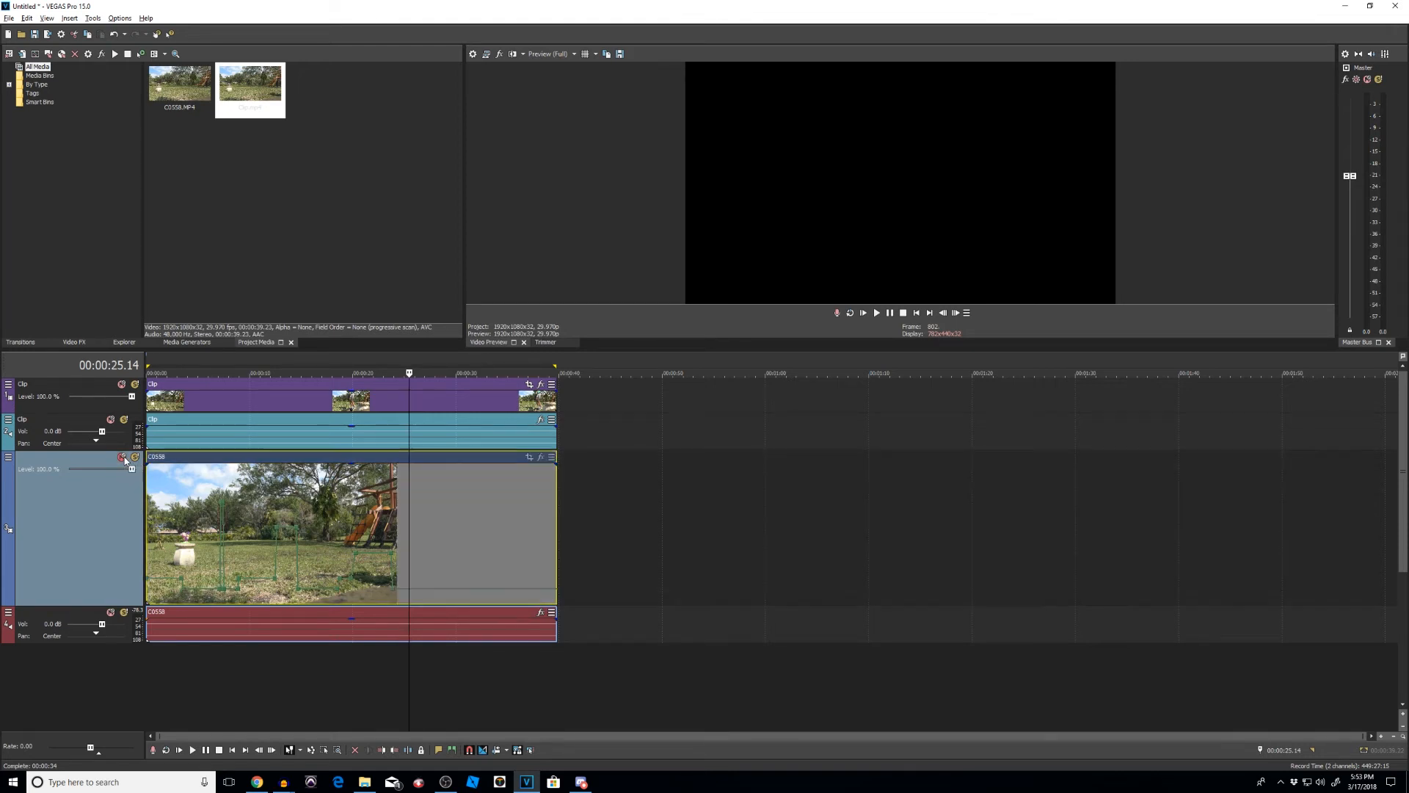
pyautogui.click(111, 612)
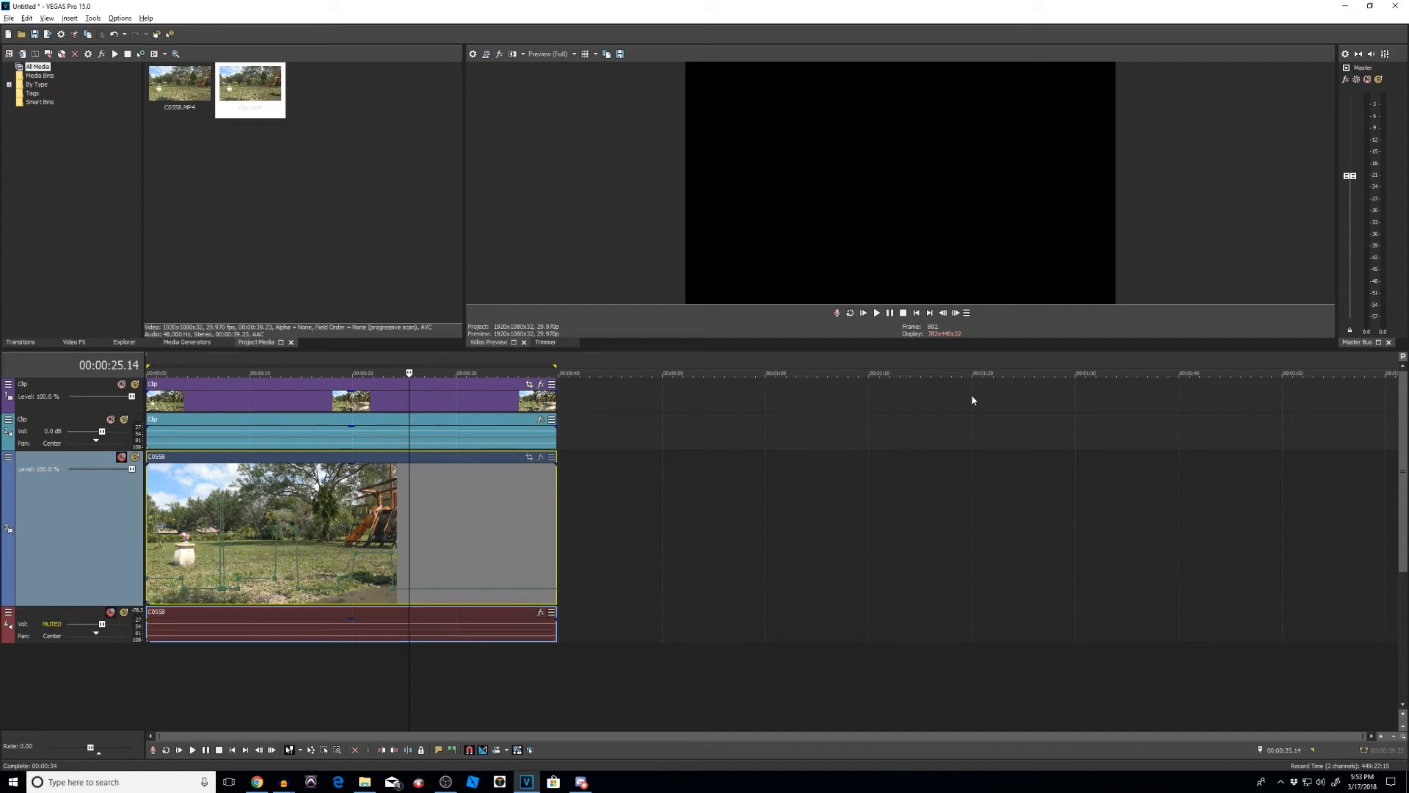
# Play the rendered clip from its beginning to check the speed ramps, and stop near 00:00:32.26.
pyautogui.click(917, 312)
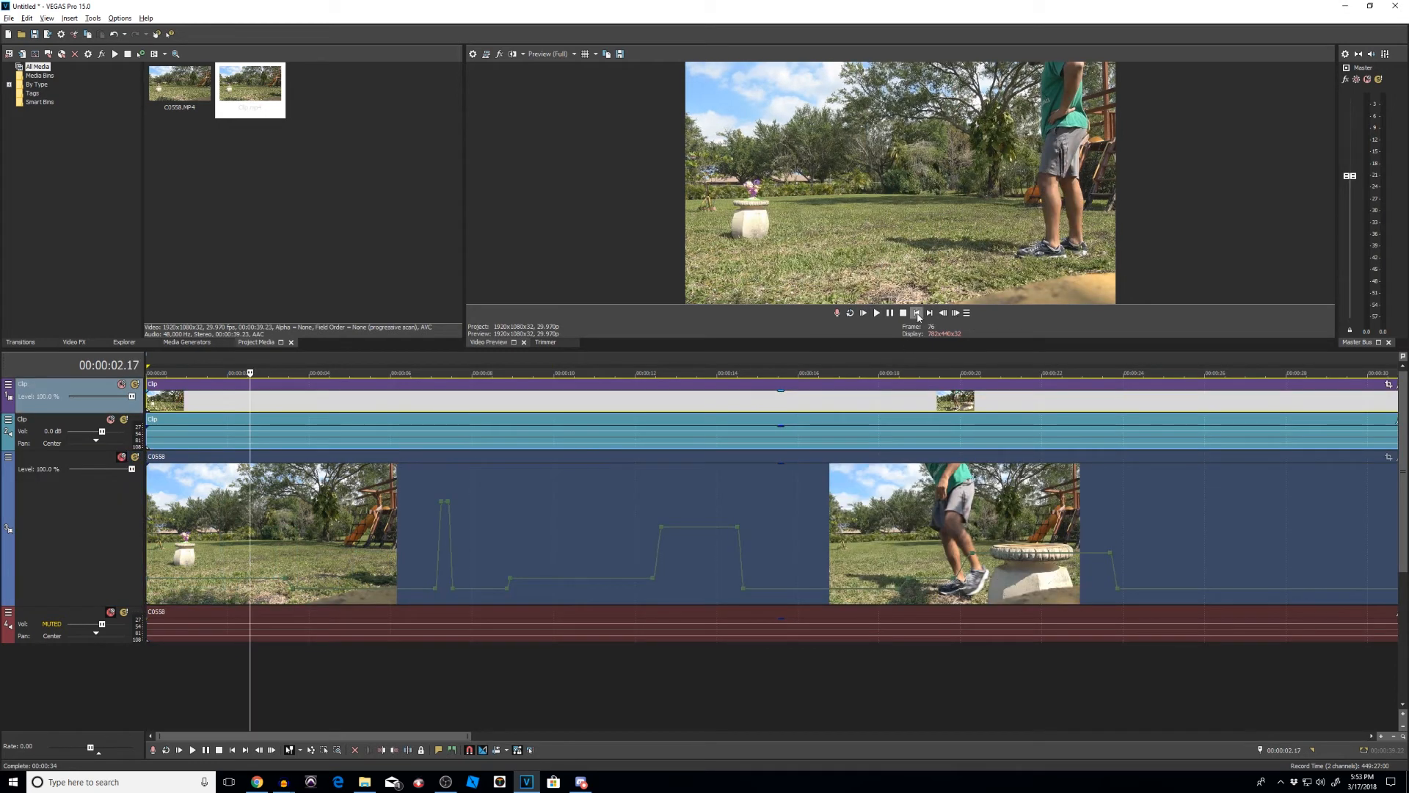
pyautogui.click(916, 313)
pyautogui.click(877, 314)
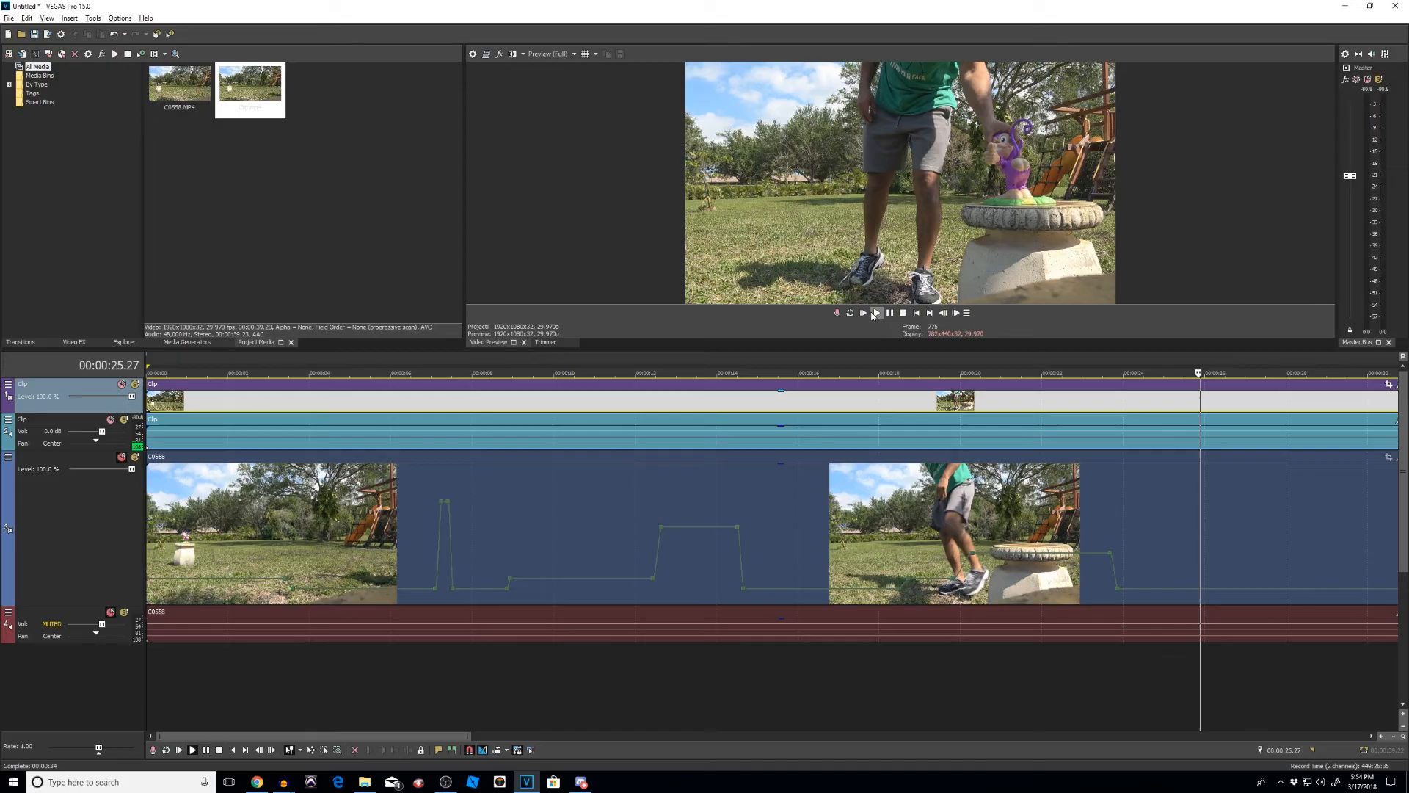
pyautogui.scroll(-3, 593, 397)
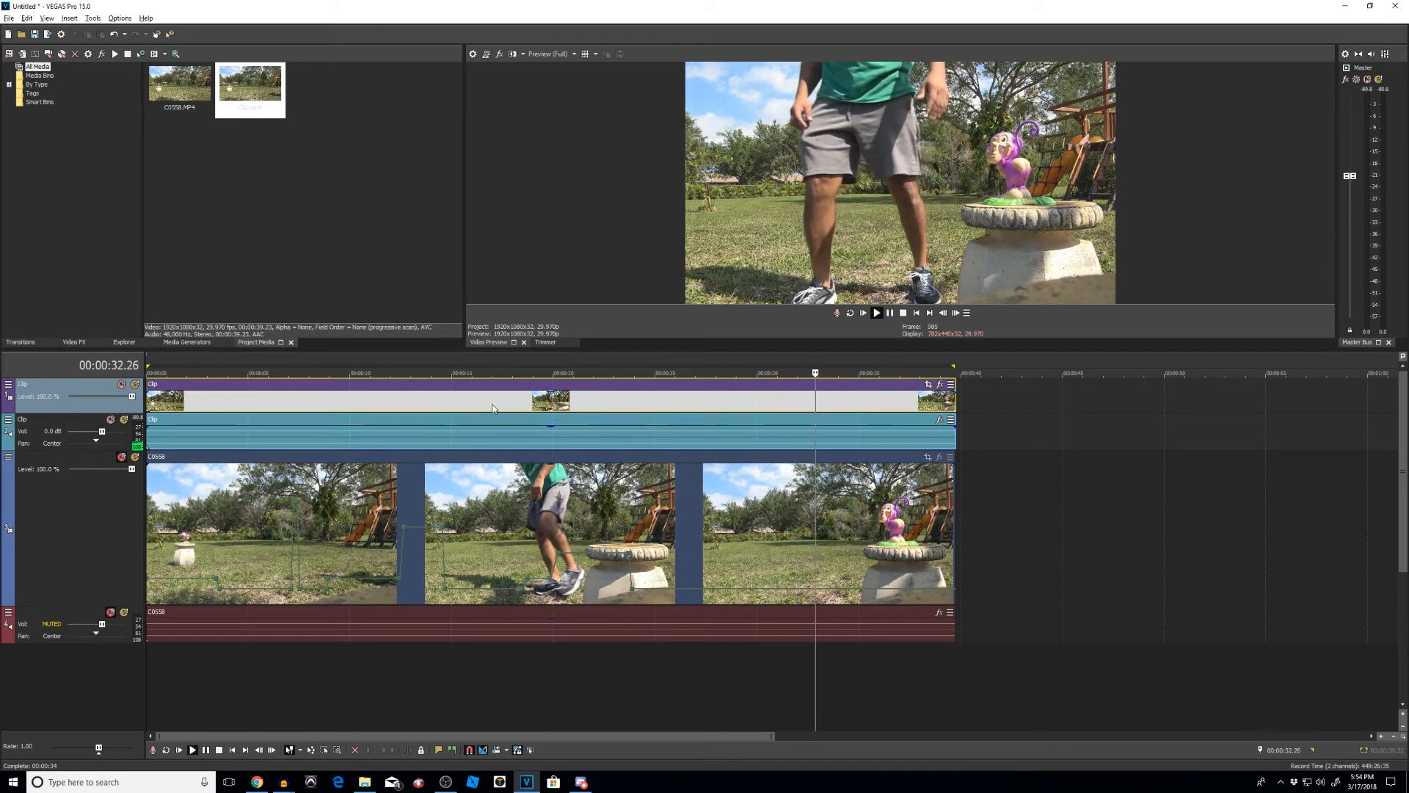
pyautogui.press('space')
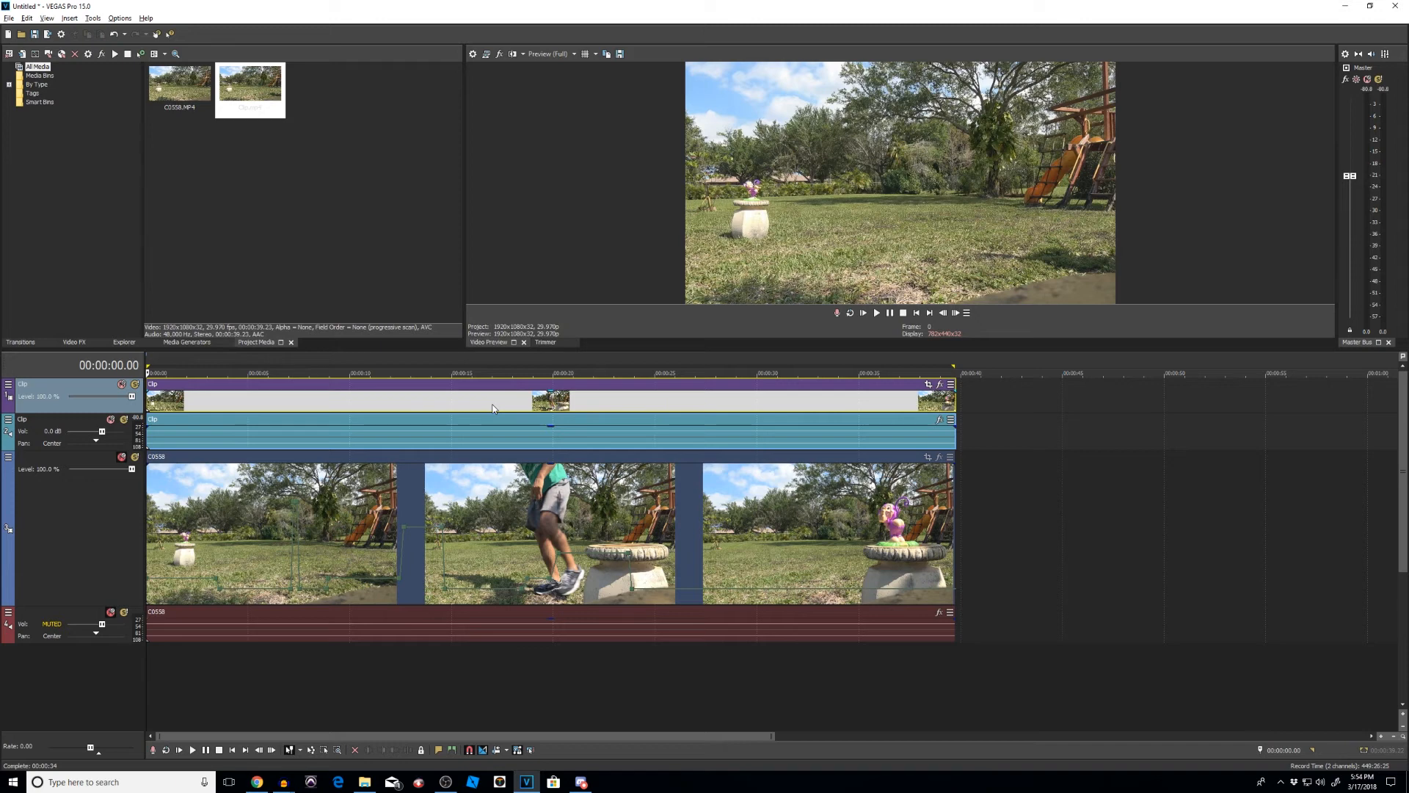
# Mute the rendered clip's video and audio tracks and unmute the original video track.
pyautogui.click(122, 383)
pyautogui.click(110, 419)
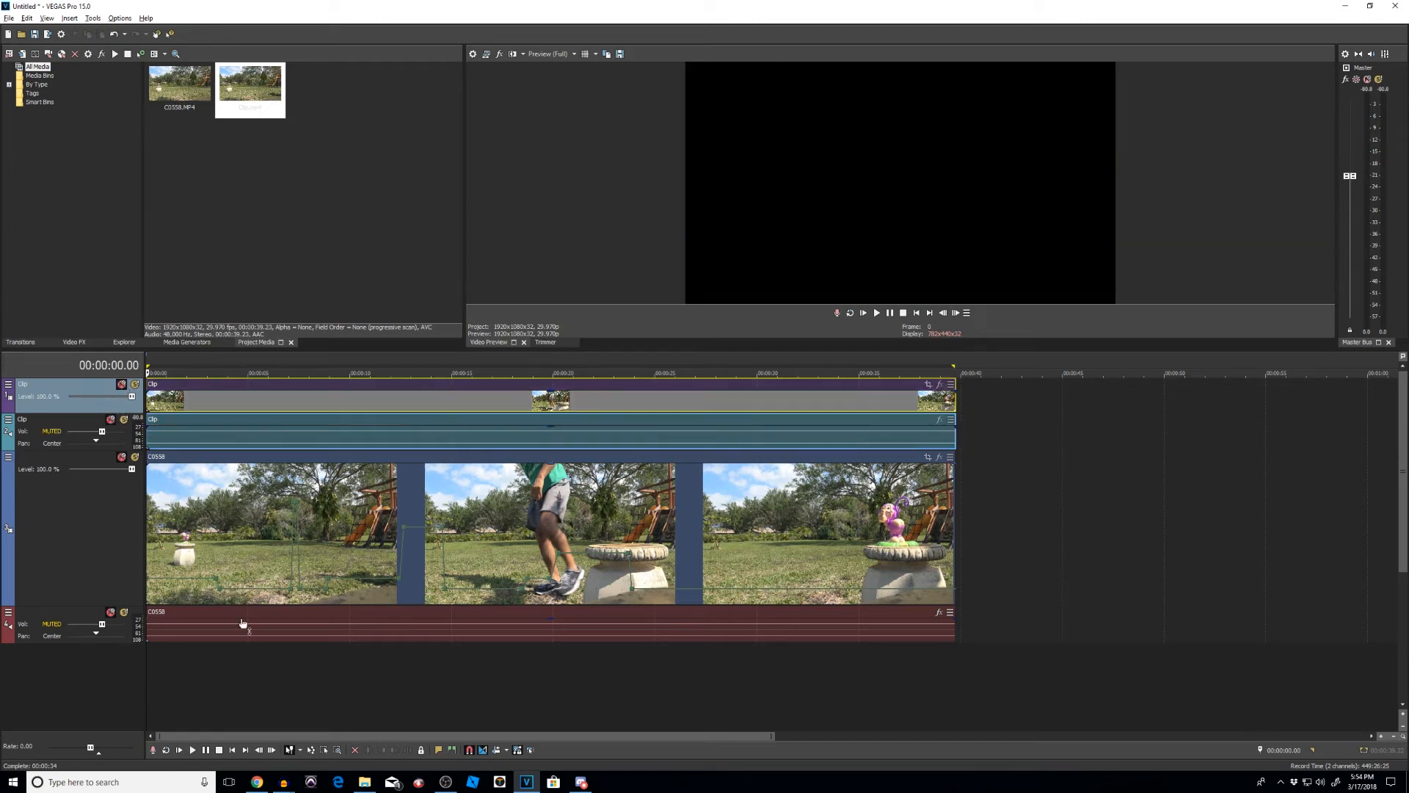
pyautogui.click(121, 456)
# Change the first velocity drop's curve to Slow Fade and play it back from about 00:00:03.05.
pyautogui.scroll(6, 272, 558)
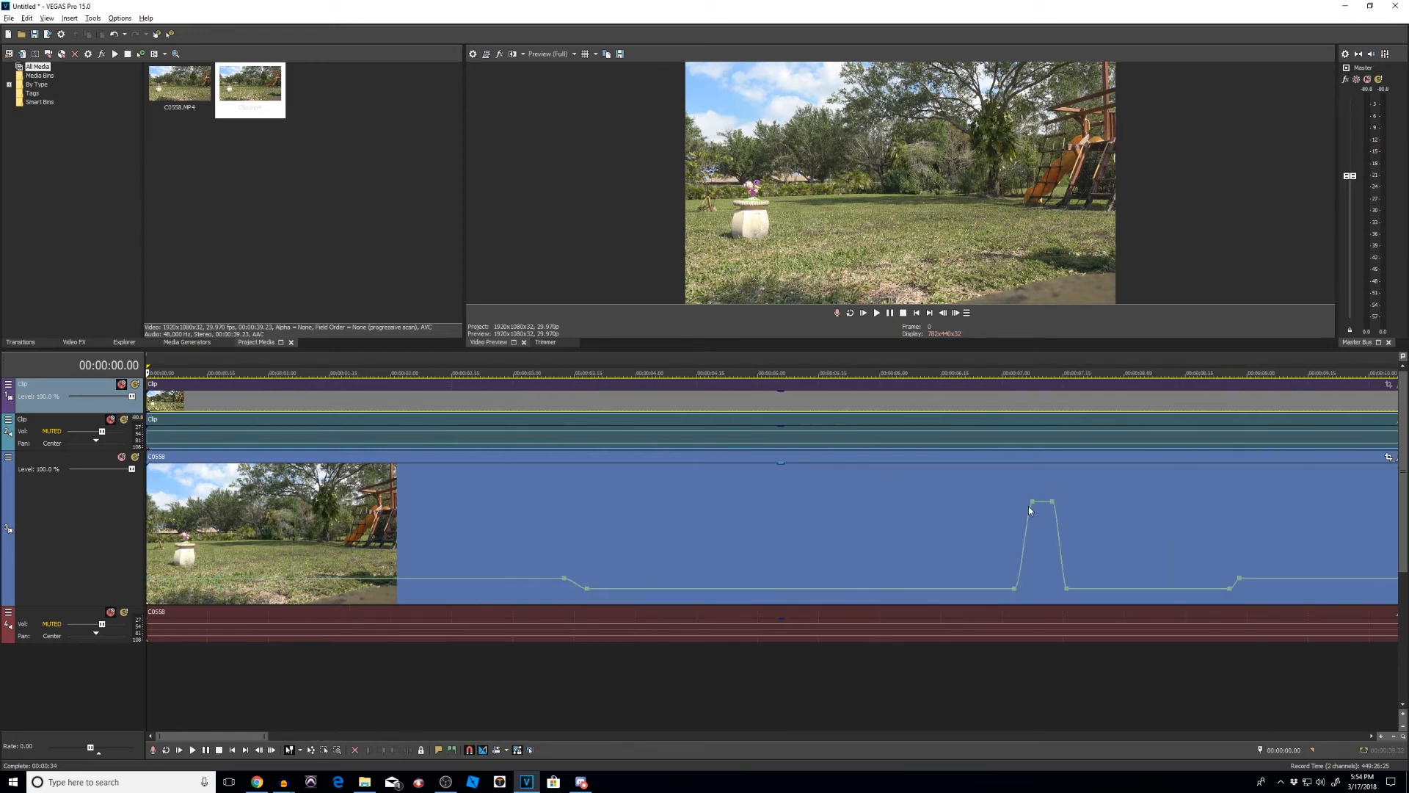
pyautogui.rightClick(578, 587)
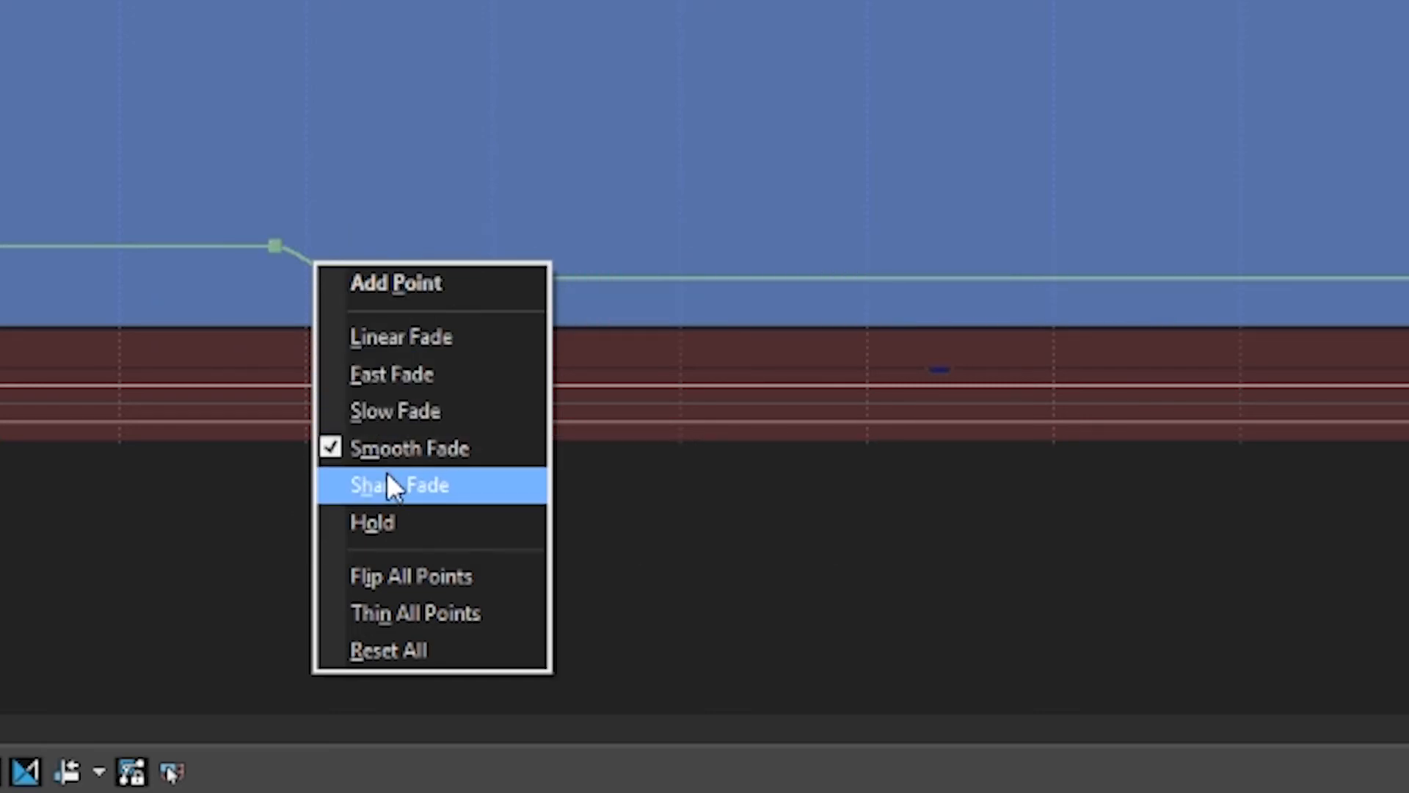
pyautogui.click(388, 410)
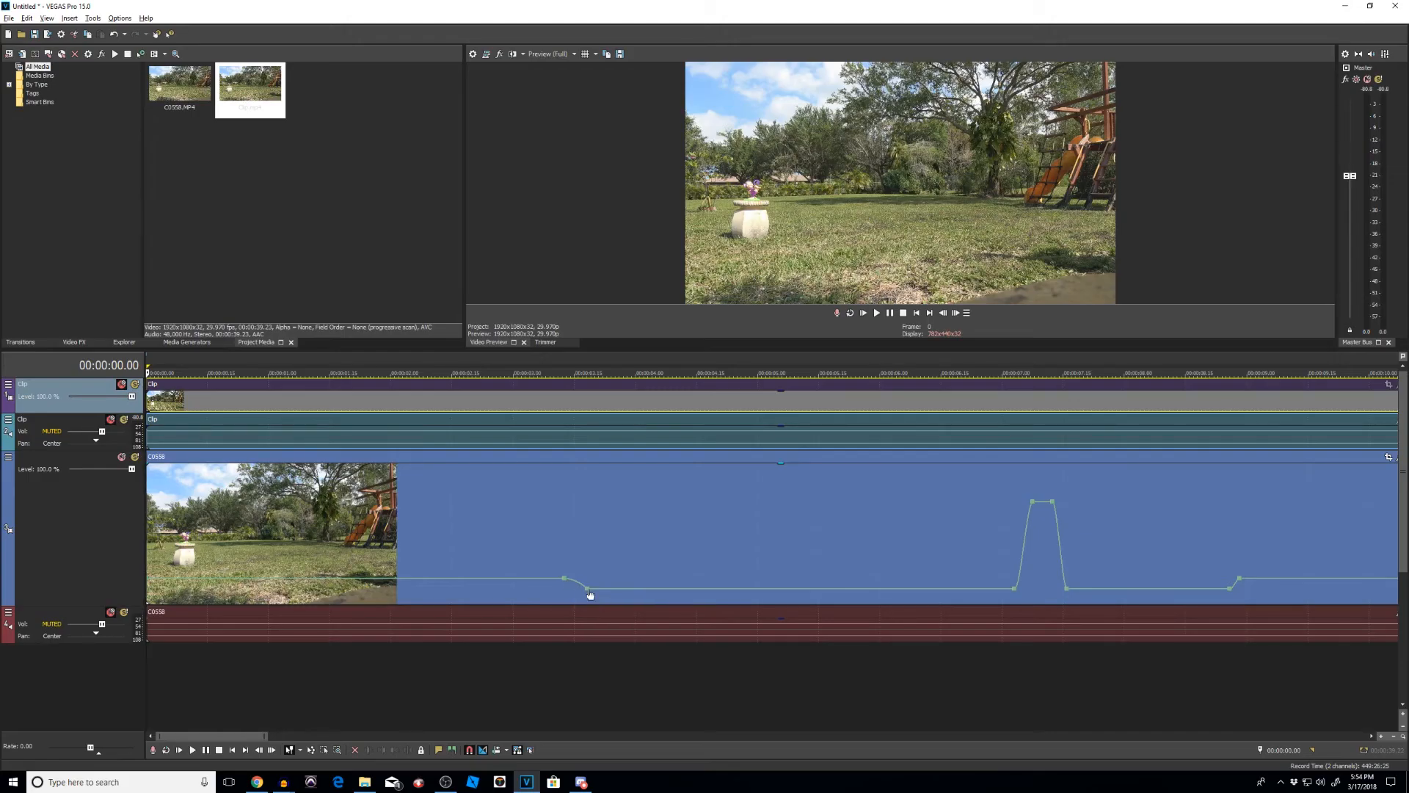
pyautogui.click(534, 544)
pyautogui.press('space')
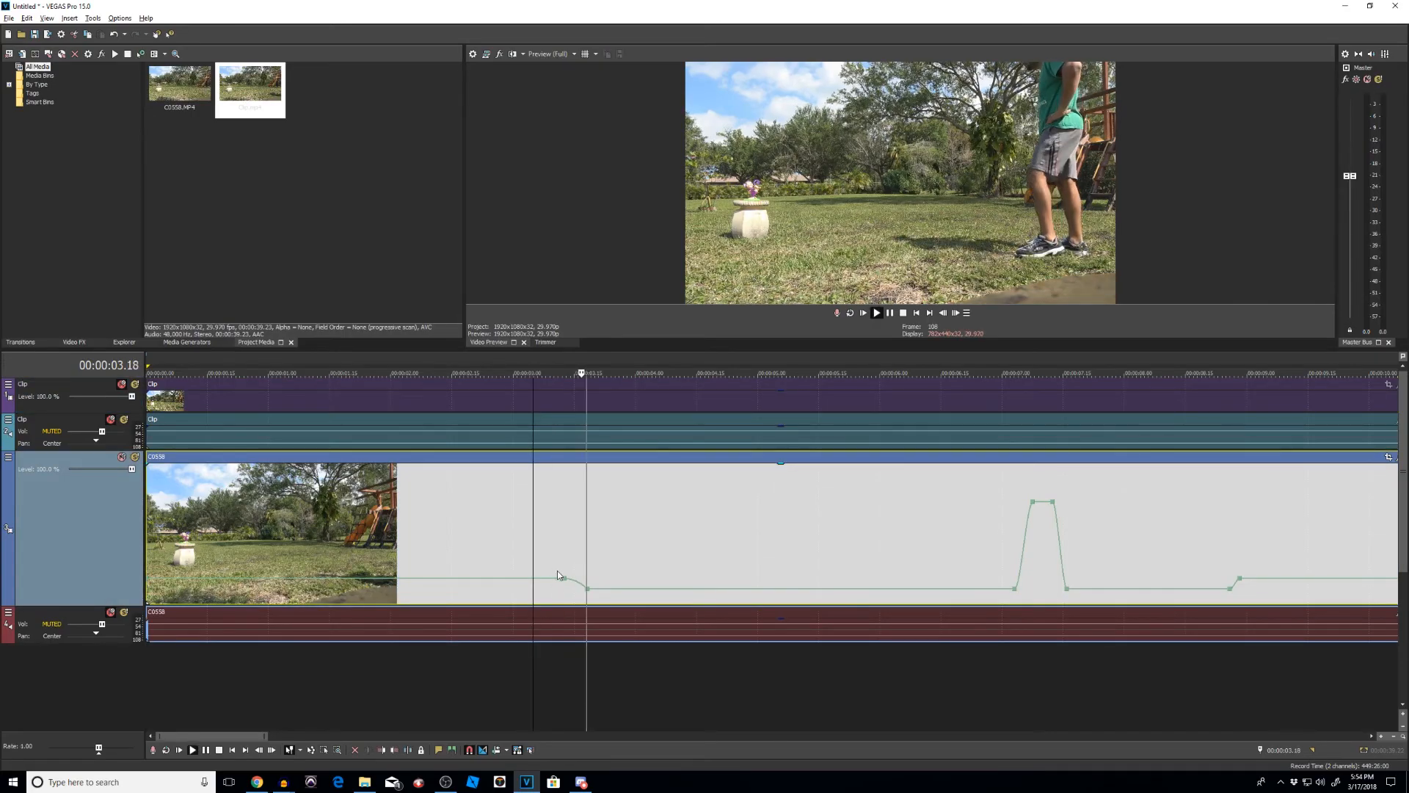
pyautogui.press('space')
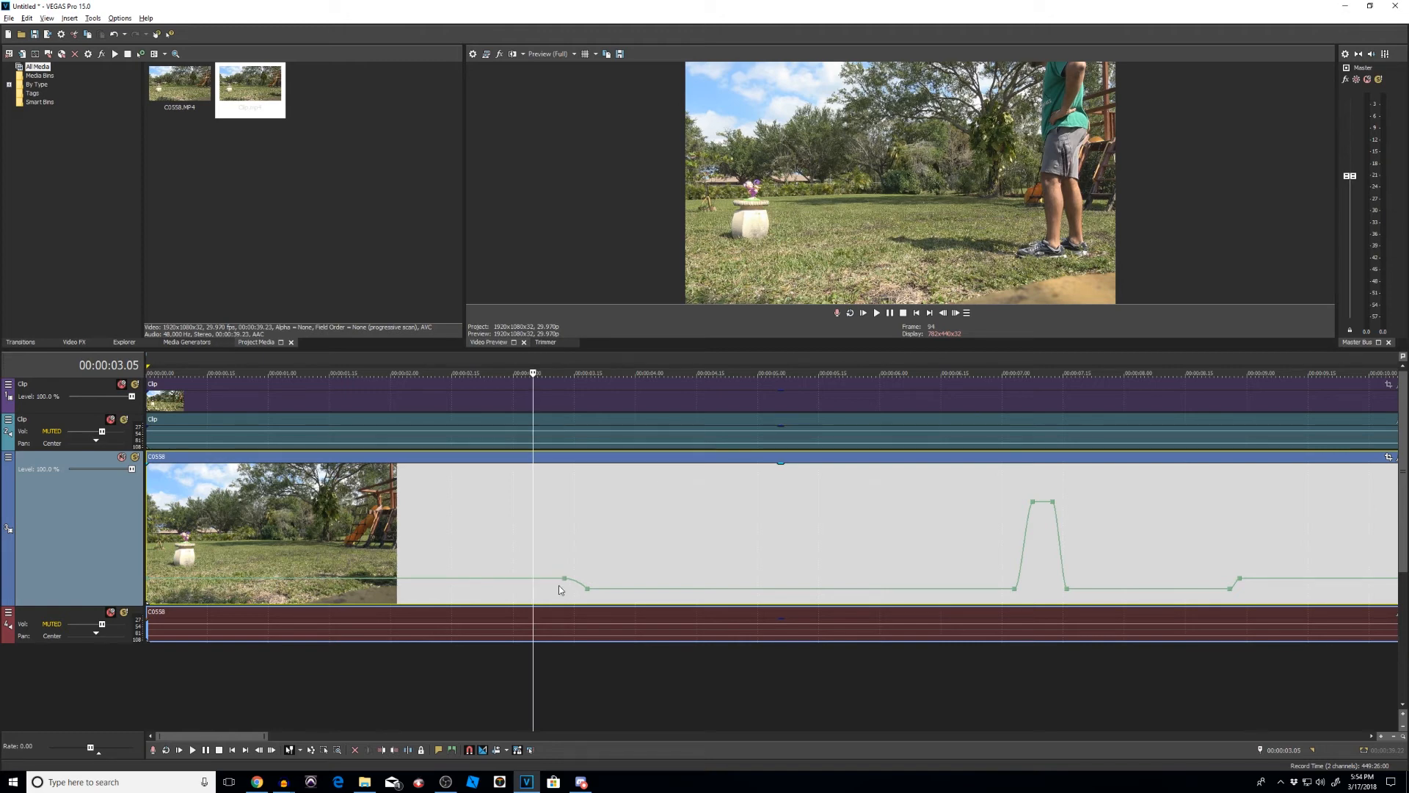
# Look through the fade types for the velocity ramp coming down from the fast peak near 00:00:07.12.
pyautogui.scroll(-3, 580, 586)
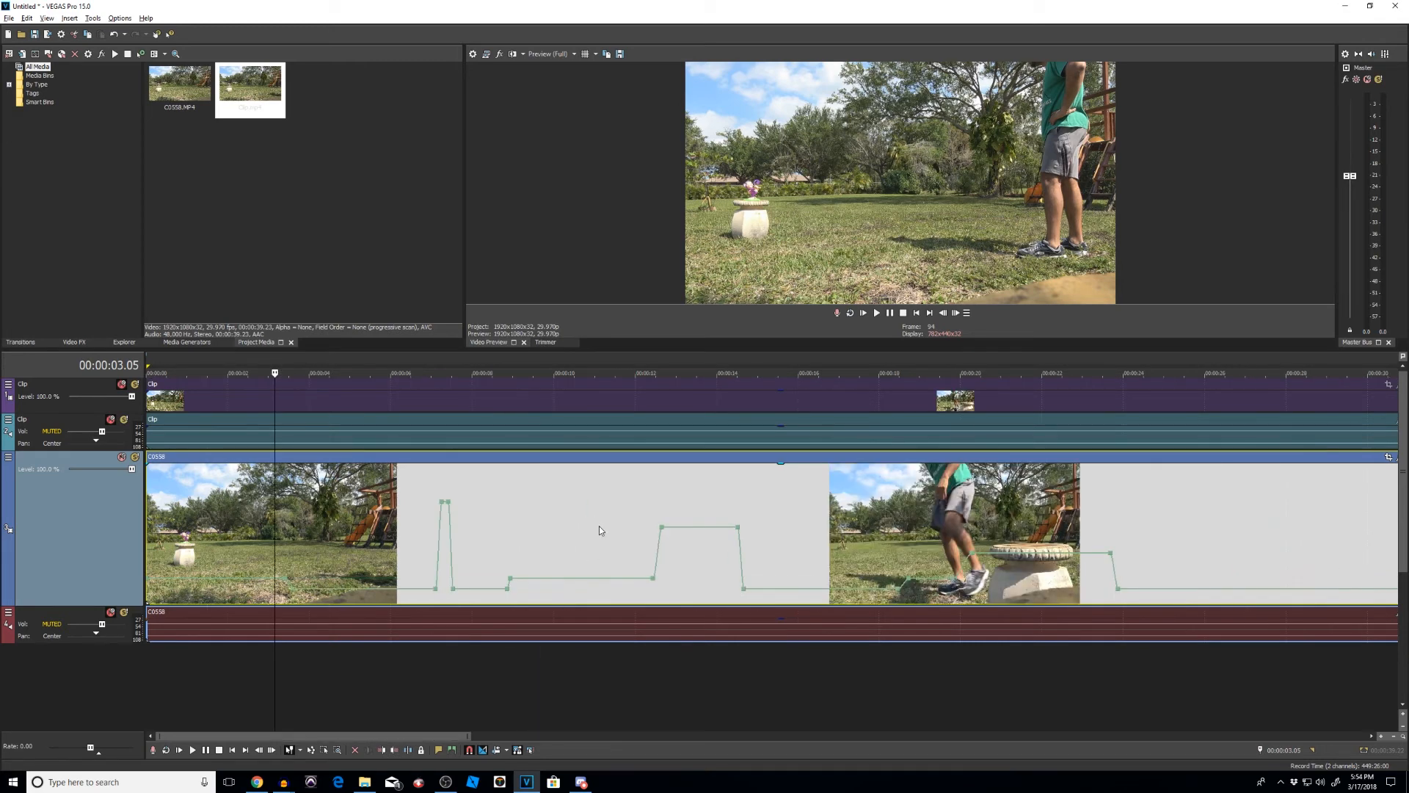
pyautogui.rightClick(451, 542)
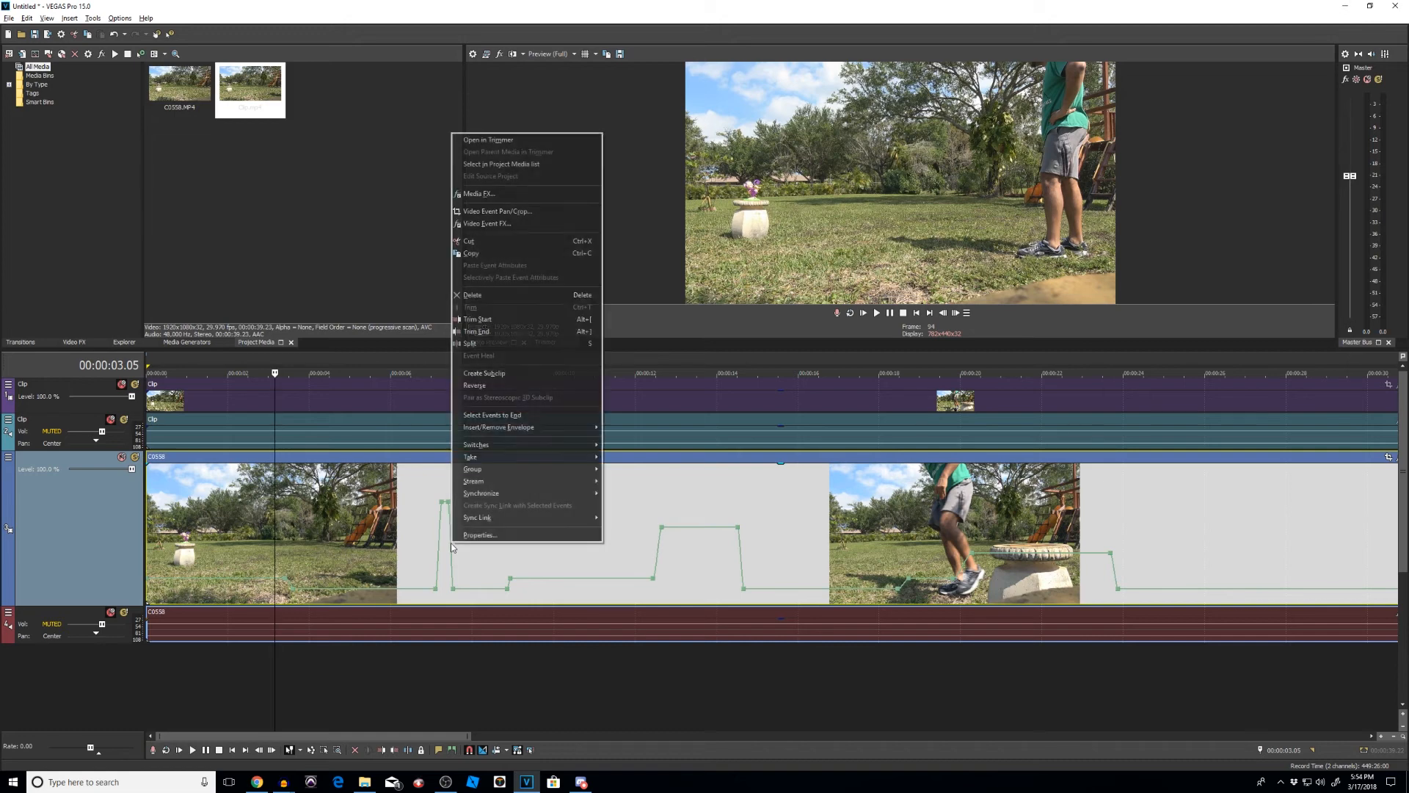
pyautogui.click(447, 553)
pyautogui.scroll(4, 448, 553)
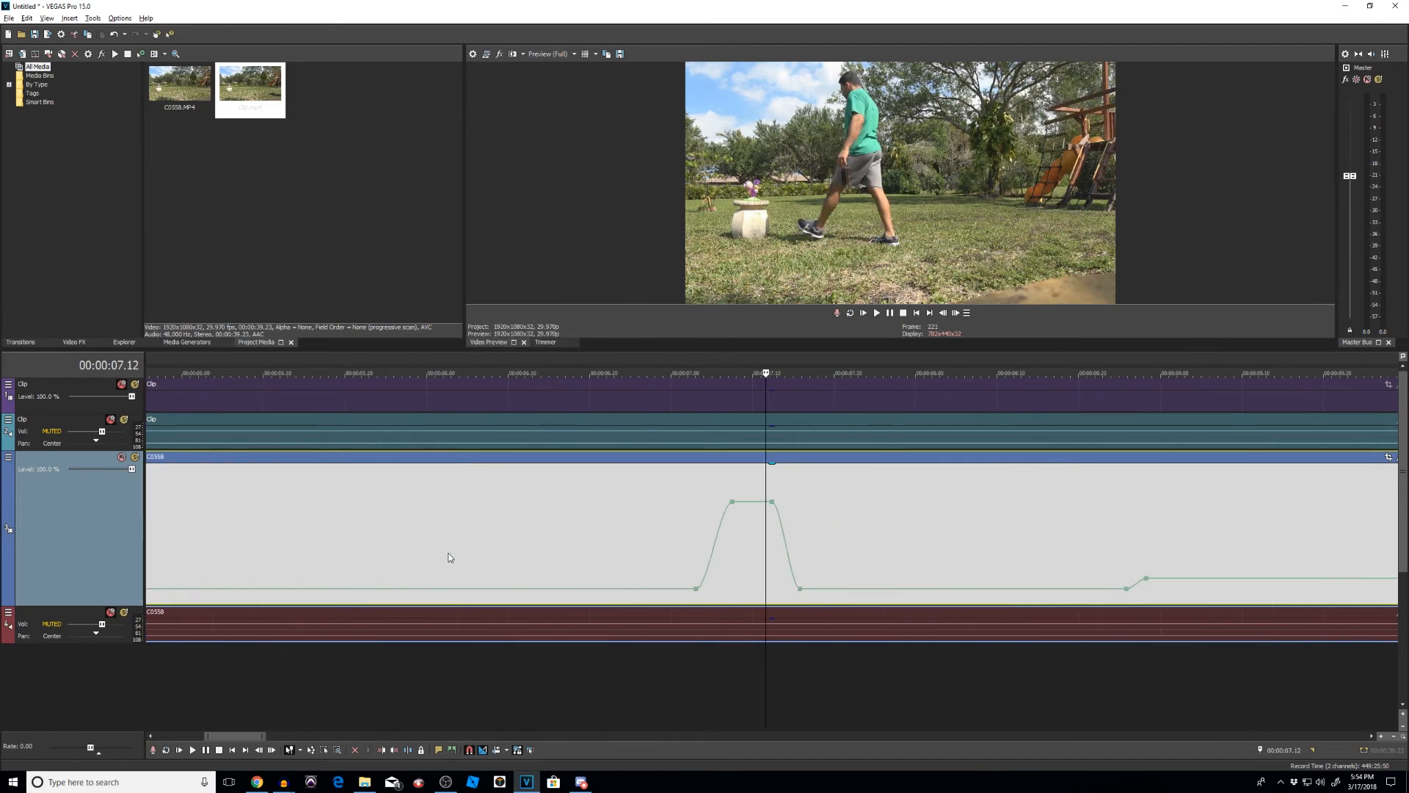
pyautogui.rightClick(787, 547)
pyautogui.click(785, 537)
pyautogui.rightClick(784, 536)
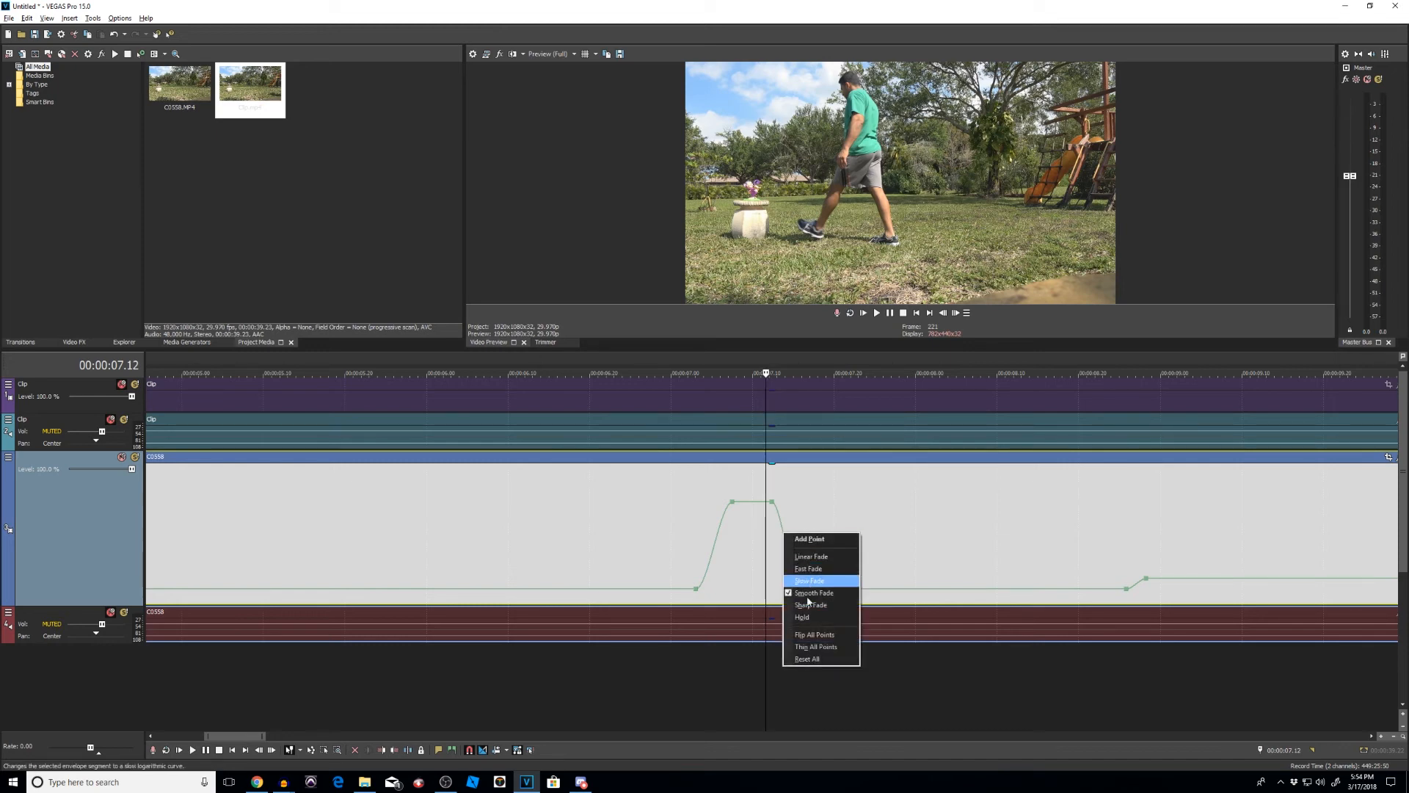
pyautogui.click(663, 543)
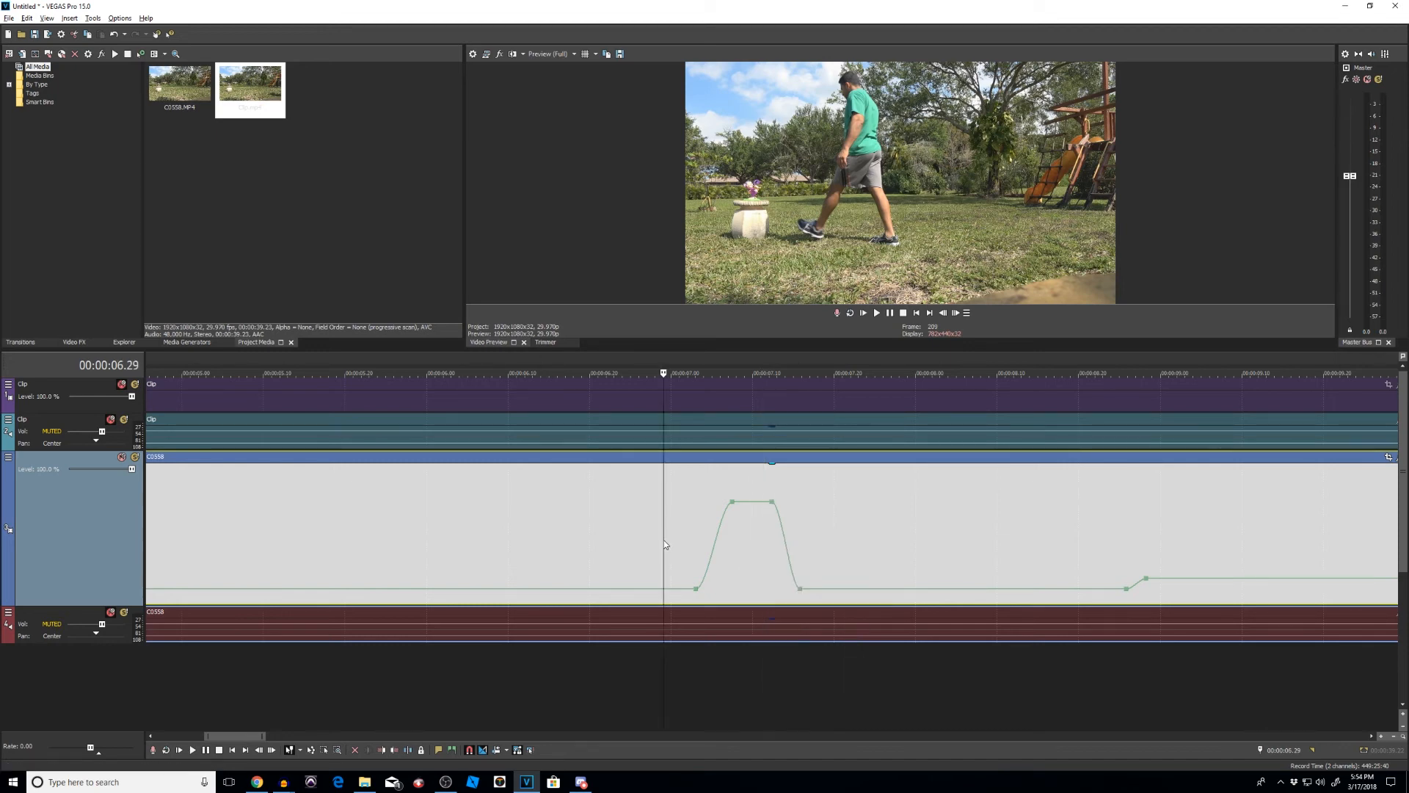
# Raise the peak velocity point to over 800% at about 00:00:12.23, lower the following point toward normal speed, and start playback from 00:00:10.08.
pyautogui.scroll(-4, 664, 546)
pyautogui.scroll(-2, 669, 563)
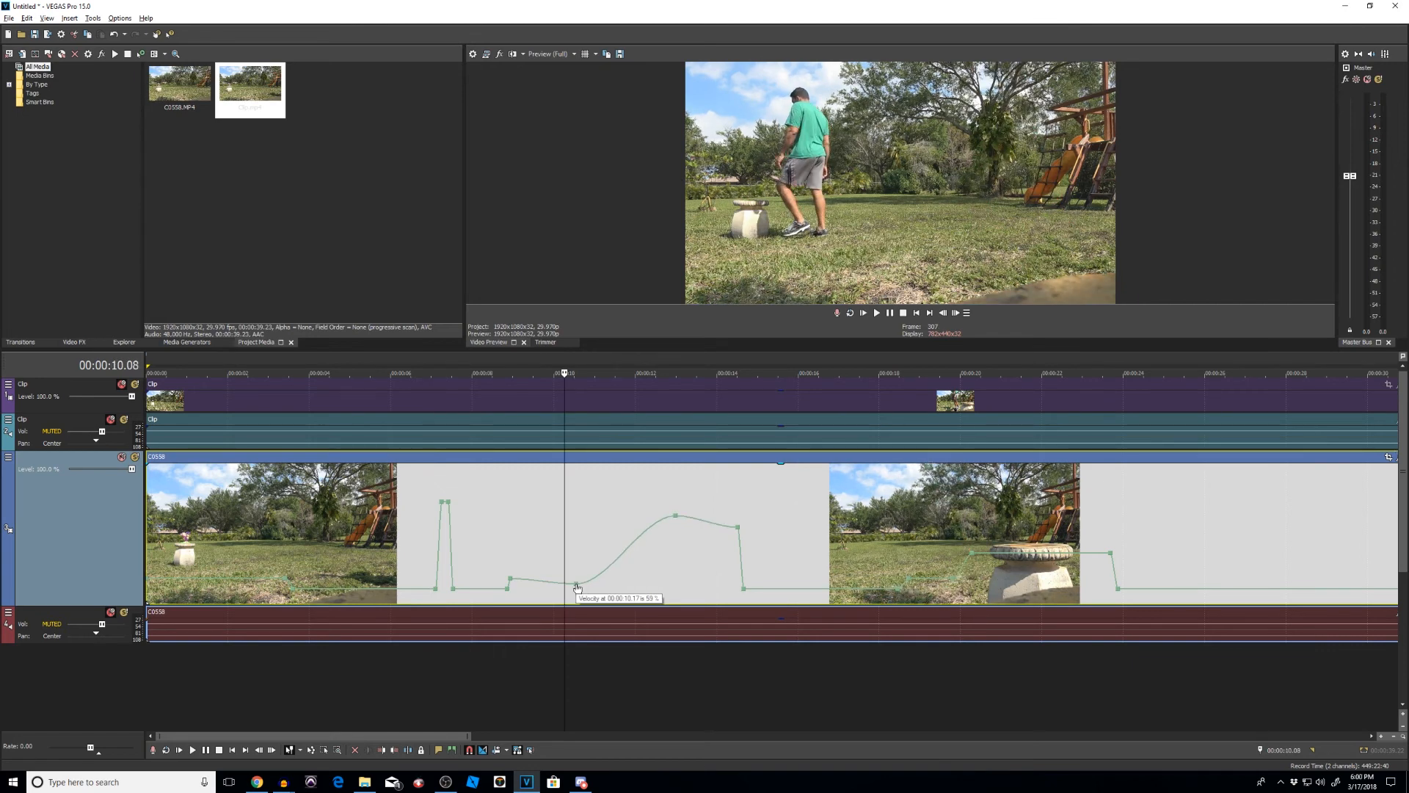
pyautogui.moveTo(676, 520); pyautogui.dragTo(667, 491)
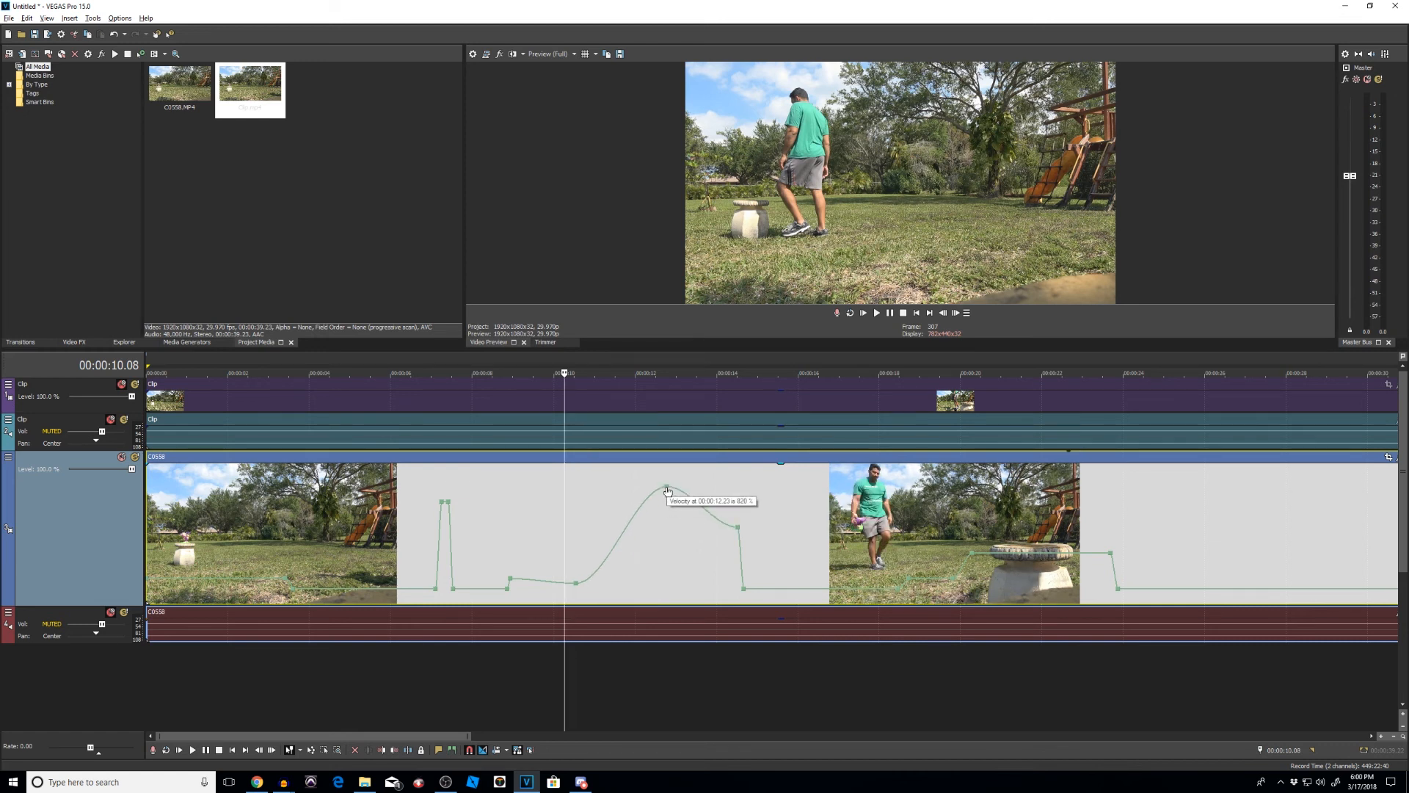
pyautogui.moveTo(738, 527); pyautogui.dragTo(756, 571)
pyautogui.press('space')
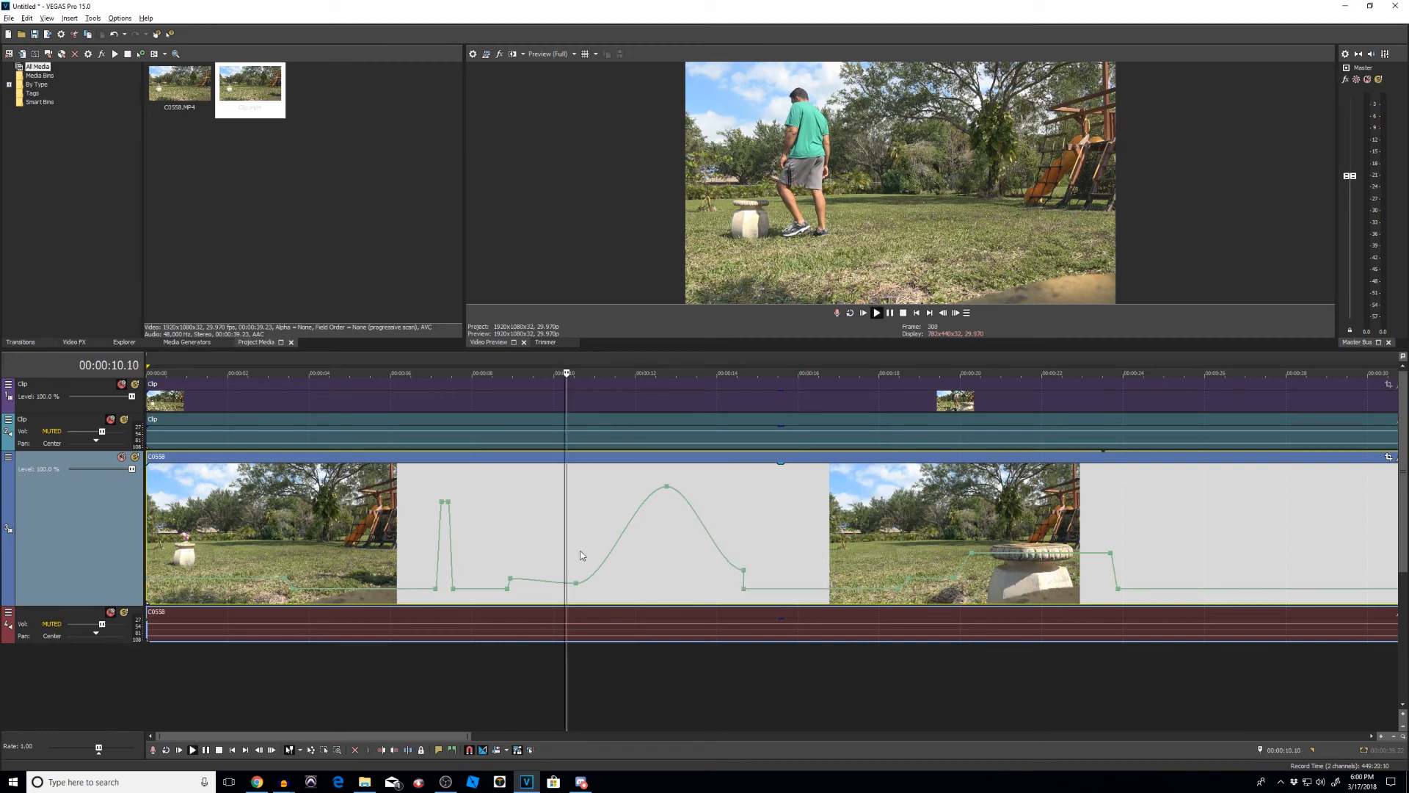